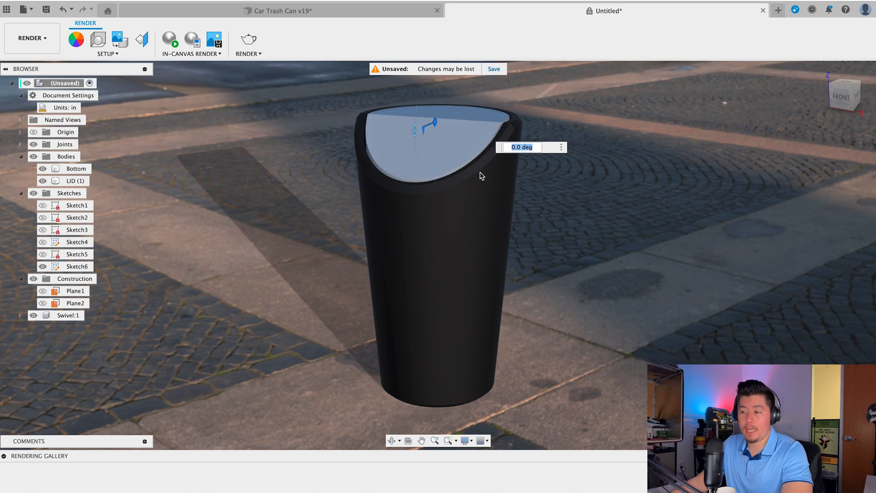
# Switch the finished trash can to the Design workspace and show its section analysis to examine the inside from the side.
pyautogui.keyDown('shift'); pyautogui.moveTo(480, 172); pyautogui.dragTo(458, 177, button='middle'); pyautogui.keyUp('shift')
pyautogui.click(31, 39)
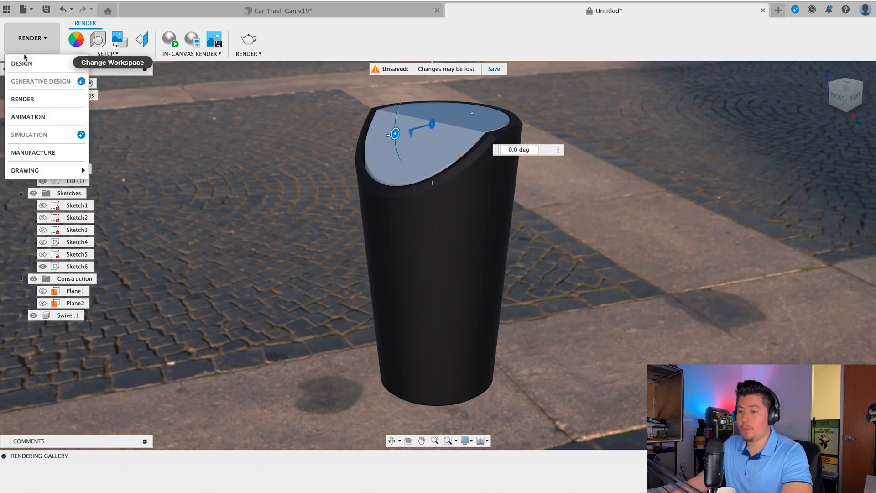
pyautogui.click(24, 65)
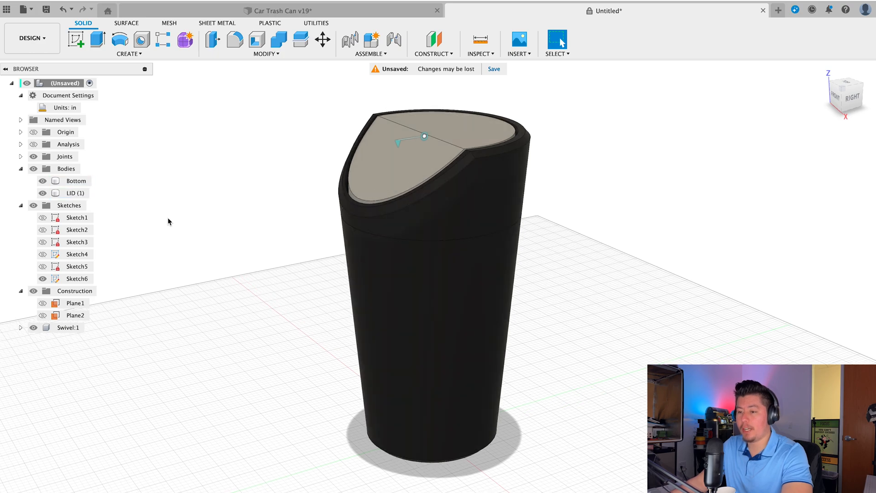
pyautogui.click(34, 144)
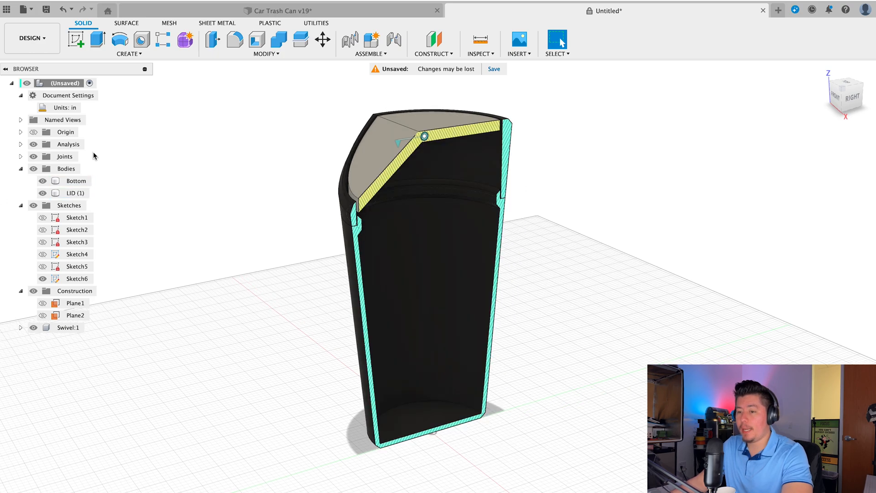
pyautogui.keyDown('shift'); pyautogui.moveTo(249, 247); pyautogui.dragTo(226, 226, button='middle'); pyautogui.keyUp('shift')
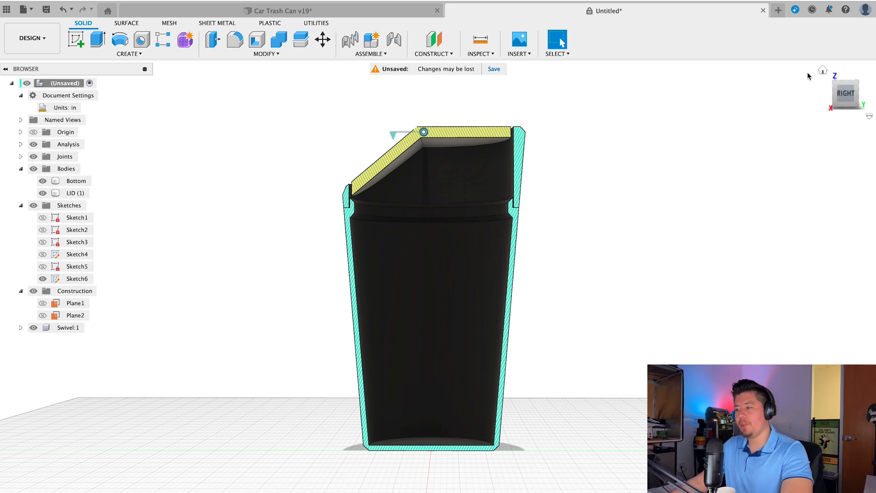
# Create a new design and start a sketch on the horizontal XY origin plane.
pyautogui.click(774, 17)
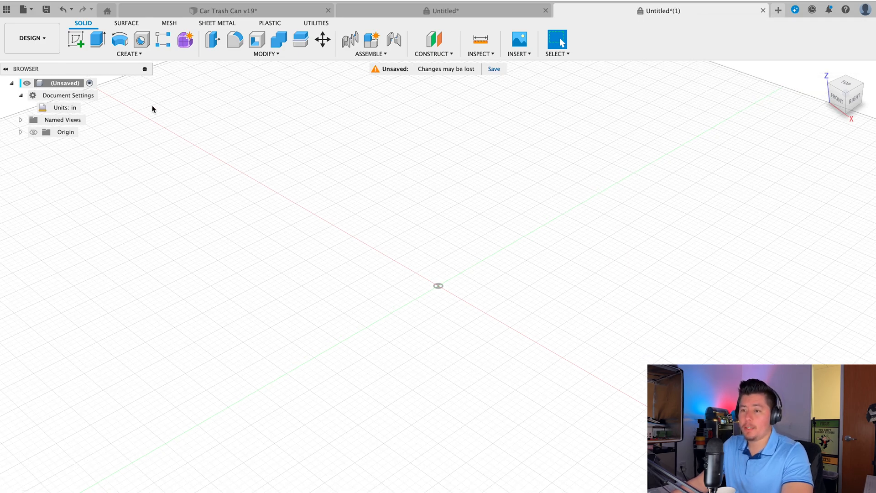
pyautogui.moveTo(69, 106)
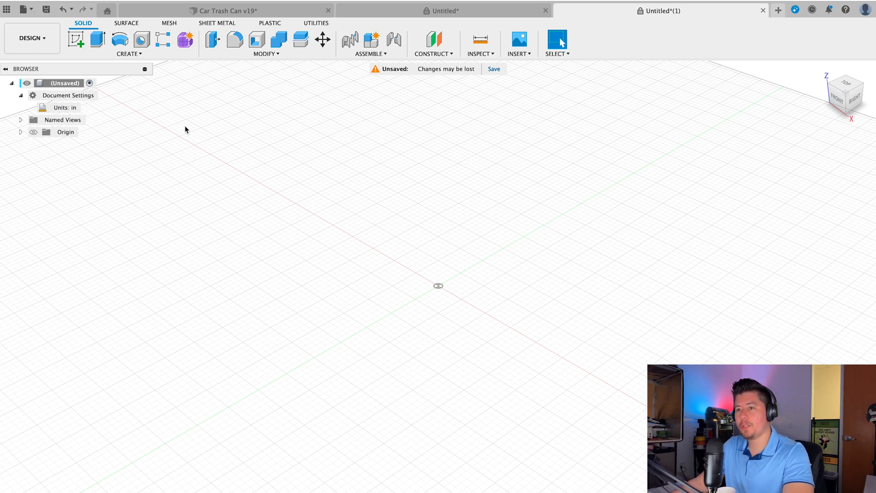
pyautogui.click(73, 40)
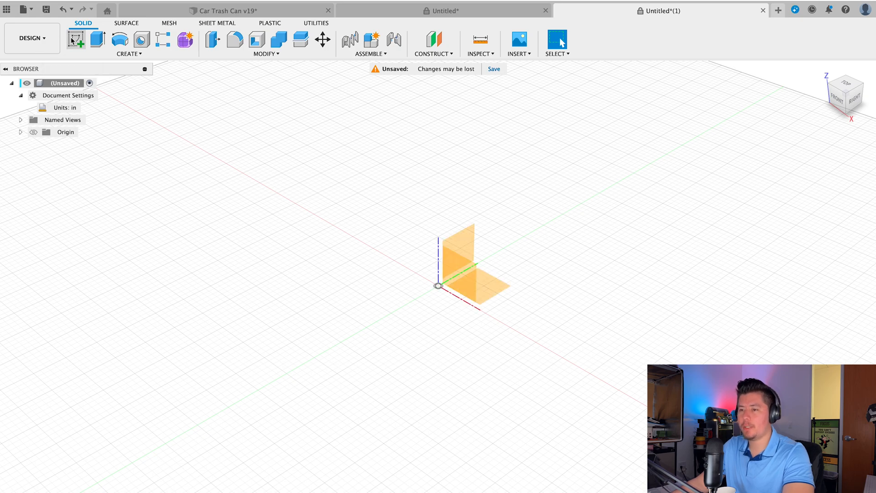
pyautogui.click(476, 283)
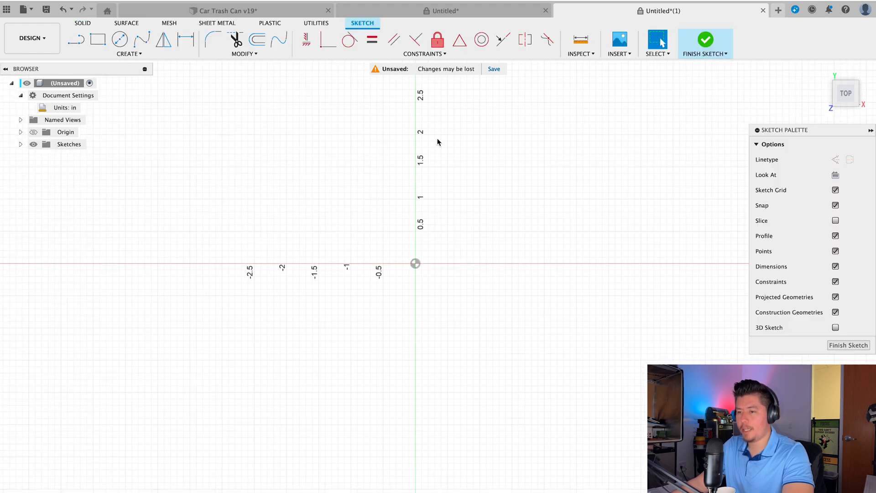
# Sketch a 2.5 in diameter circle centred on the origin and finish the sketch.
pyautogui.click(120, 40)
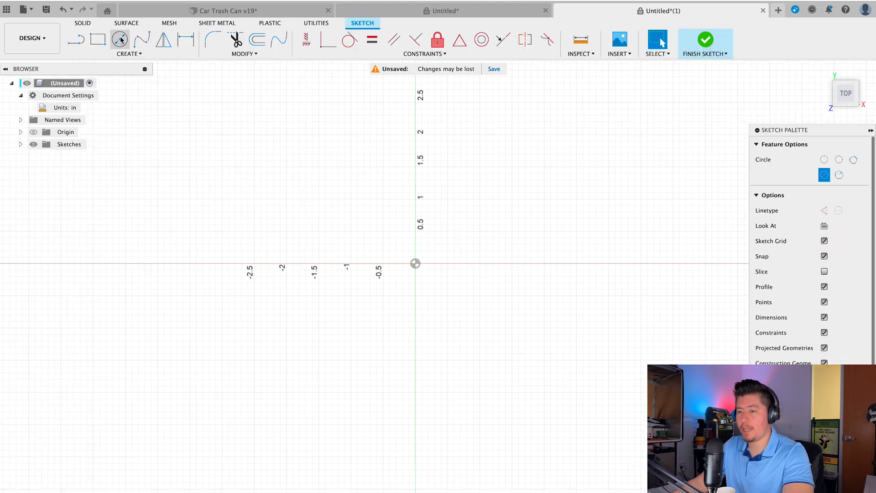
pyautogui.click(415, 264)
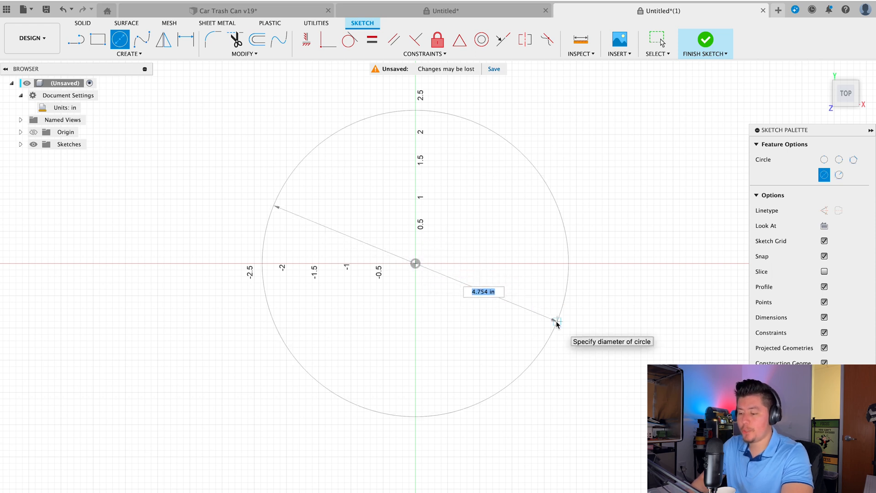
pyautogui.write('2.5')
pyautogui.press('Return')
pyautogui.click(661, 43)
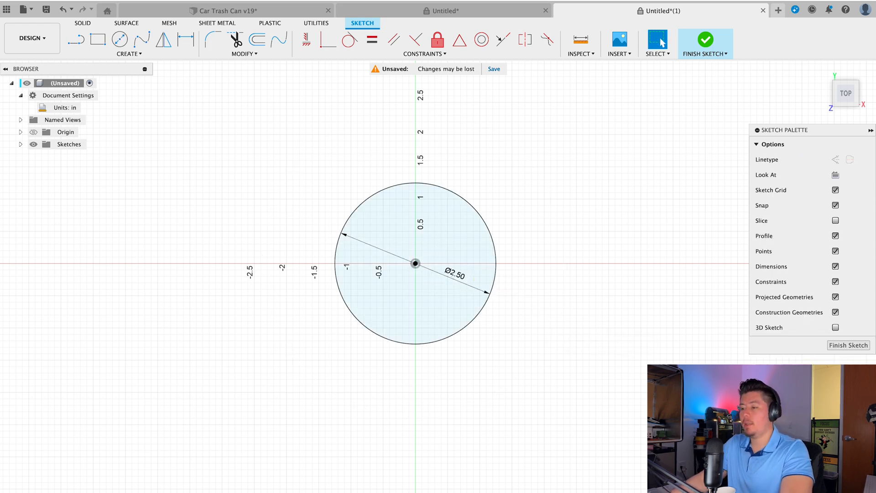
pyautogui.click(705, 41)
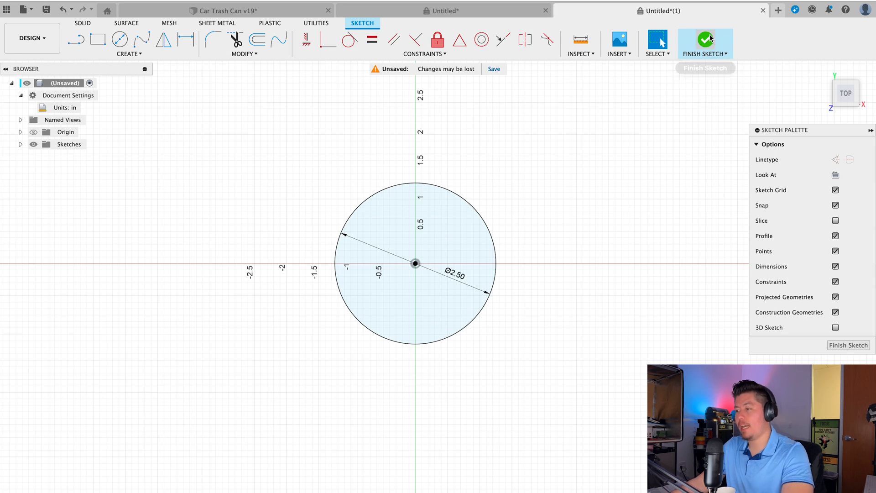
# Create an offset construction plane above the base circle, using the circle's profile as the reference.
pyautogui.keyDown('shift'); pyautogui.moveTo(643, 299); pyautogui.dragTo(604, 227, button='middle'); pyautogui.keyUp('shift')
pyautogui.moveTo(490, 233); pyautogui.dragTo(515, 267, button='middle')
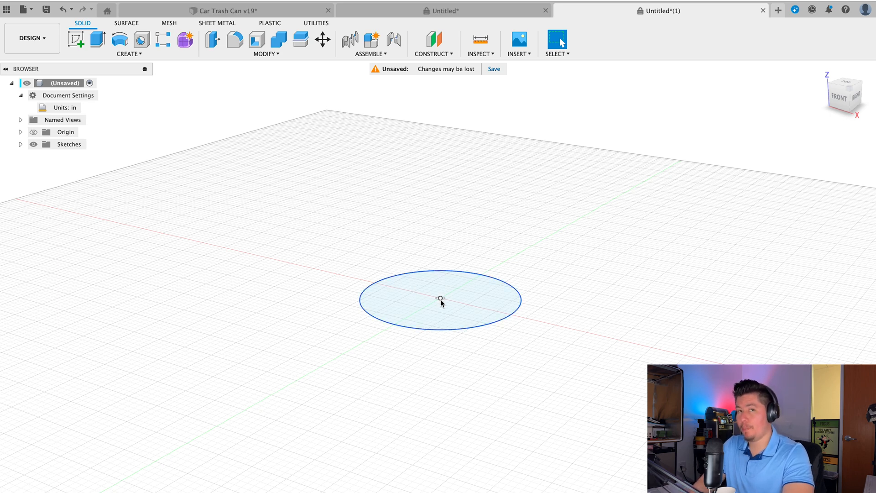
pyautogui.write('s')
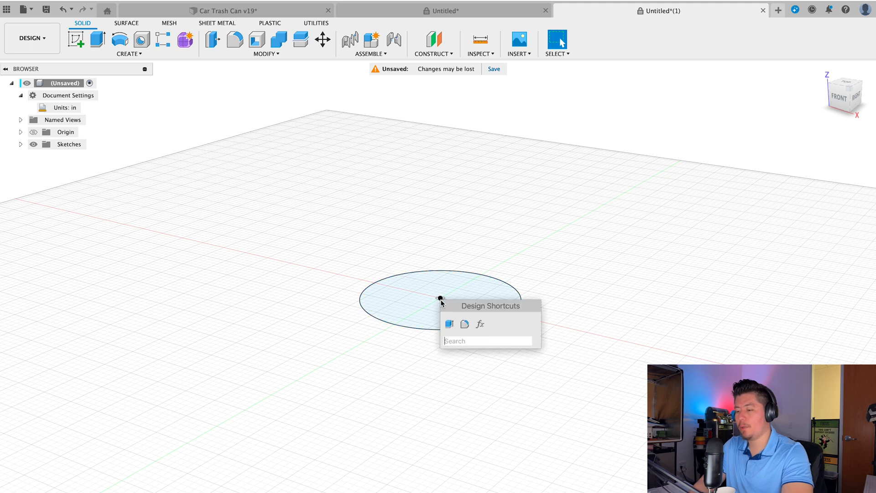
pyautogui.write('off')
pyautogui.click(477, 382)
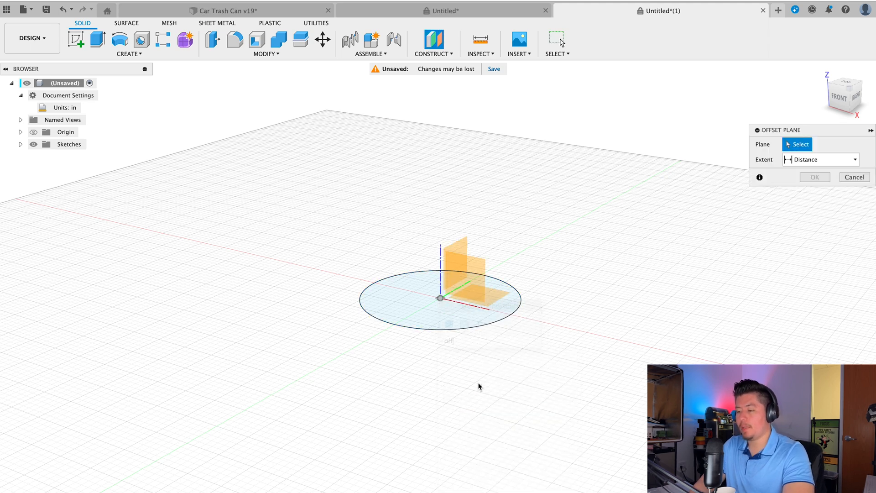
pyautogui.click(415, 310)
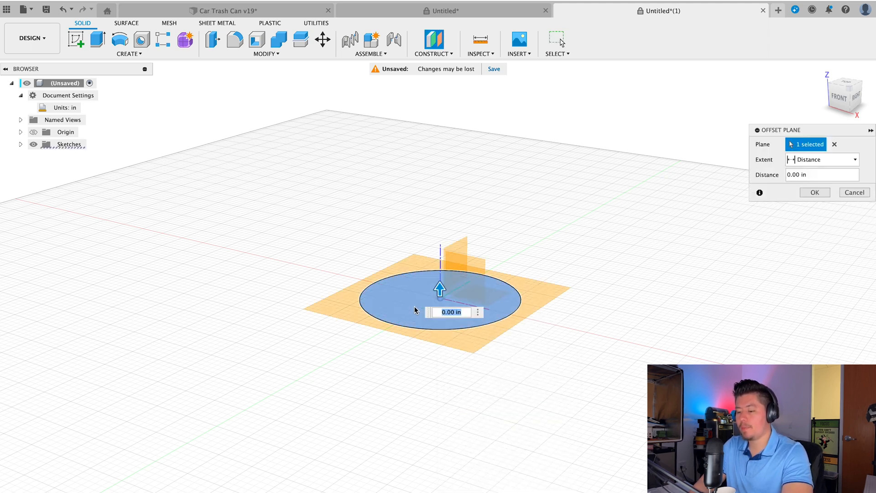
pyautogui.press('Return')
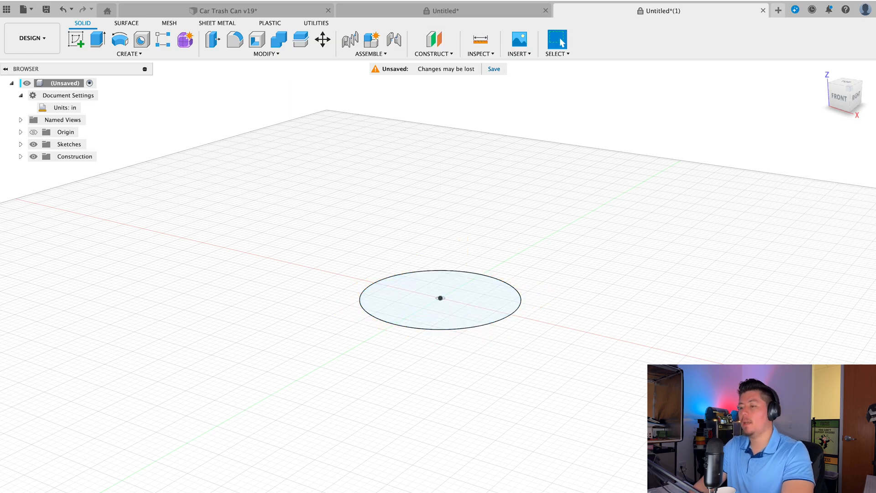
# Start a sketch on the offset plane and draw a 3.5 in diameter circle centred on the origin.
pyautogui.keyDown('shift'); pyautogui.moveTo(416, 207); pyautogui.dragTo(434, 377, button='middle'); pyautogui.keyUp('shift')
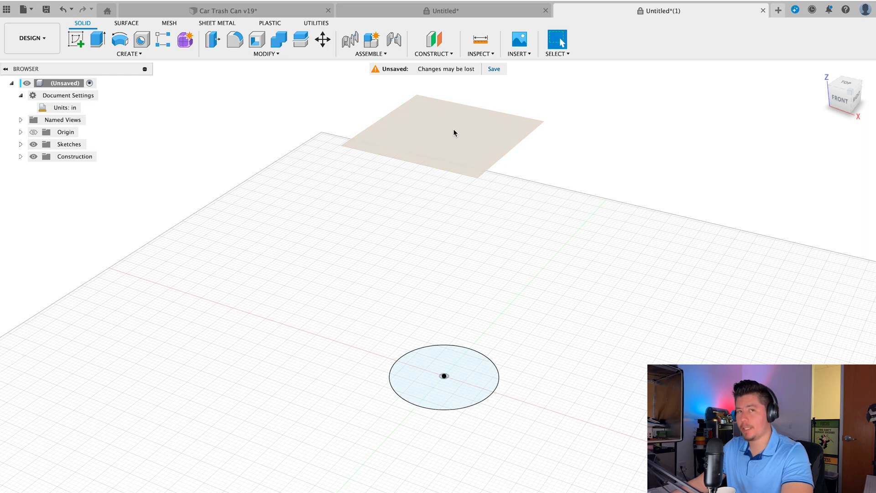
pyautogui.click(76, 39)
pyautogui.keyDown('shift'); pyautogui.moveTo(219, 182); pyautogui.dragTo(404, 228, button='middle'); pyautogui.keyUp('shift')
pyautogui.click(397, 219)
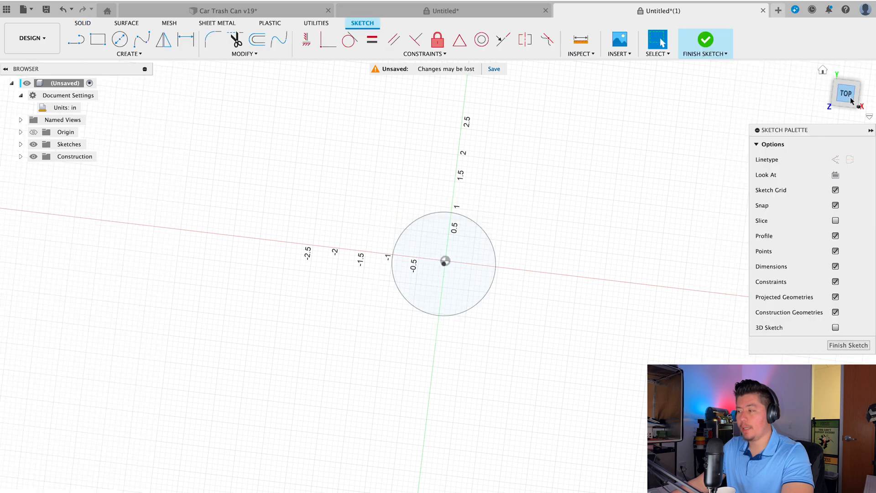
pyautogui.click(117, 40)
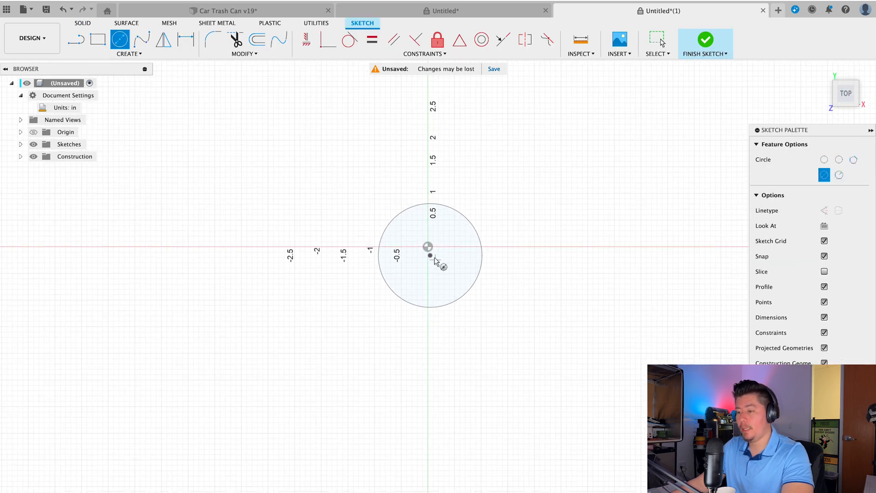
pyautogui.click(428, 248)
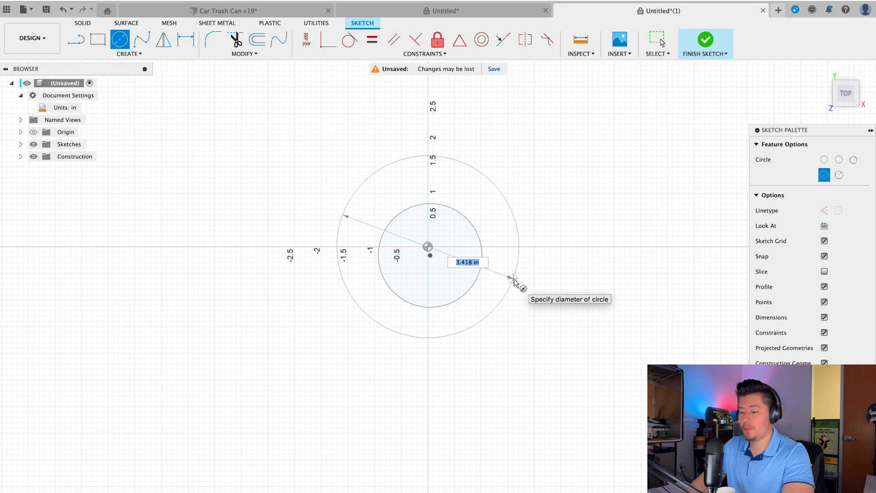
pyautogui.write('3.5')
pyautogui.press('Return')
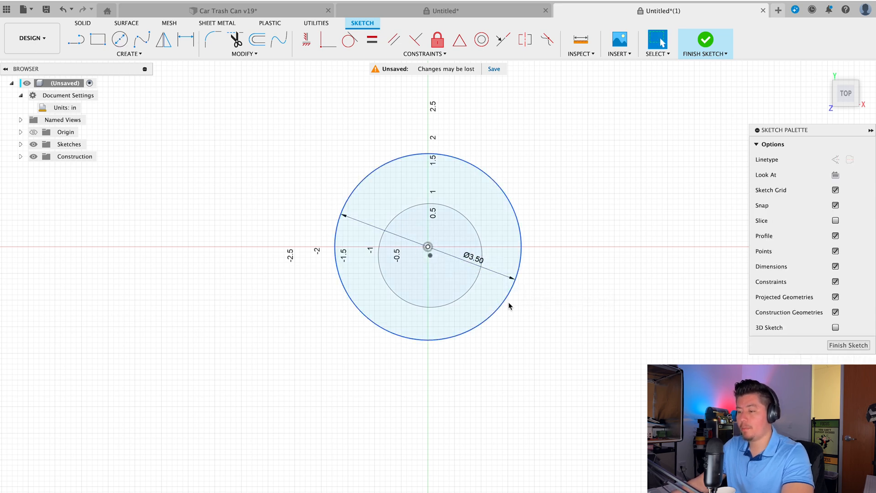
# Examine the alignment of the upper and lower circles from several views, briefly showing the origin planes.
pyautogui.moveTo(511, 304)
pyautogui.keyDown('shift'); pyautogui.mouseDown(button='middle')
pyautogui.moveTo(455, 325)
pyautogui.moveTo(436, 258)
pyautogui.moveTo(382, 313)
pyautogui.moveTo(381, 279)
pyautogui.moveTo(442, 365)
pyautogui.mouseUp(button='middle'); pyautogui.keyUp('shift')
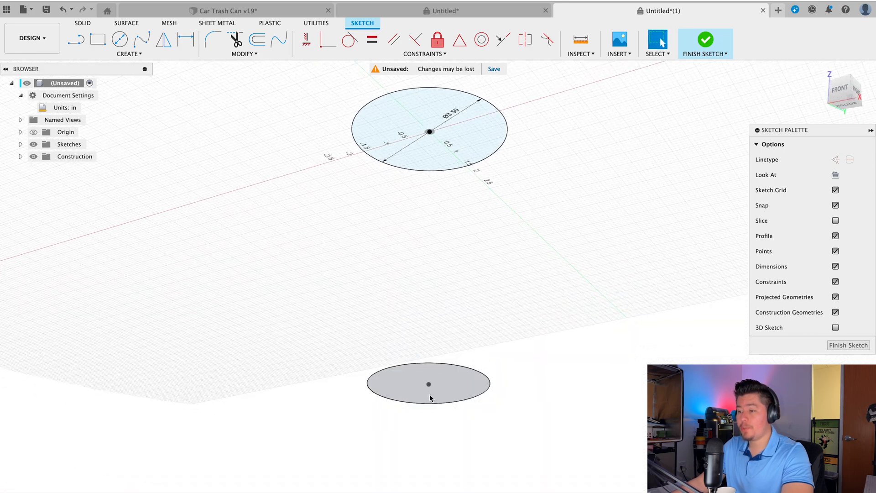
pyautogui.keyDown('shift'); pyautogui.moveTo(429, 394); pyautogui.dragTo(438, 329, button='middle'); pyautogui.keyUp('shift')
pyautogui.click(845, 84)
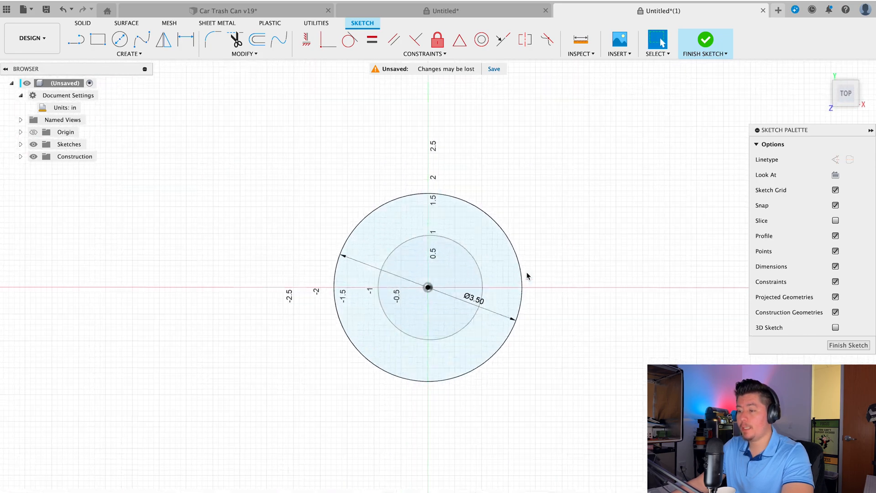
pyautogui.scroll(5, 434, 301)
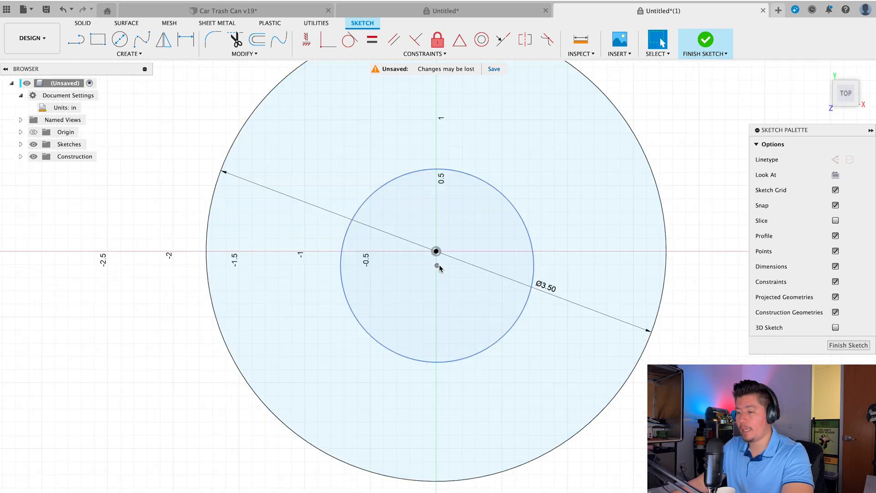
pyautogui.moveTo(440, 265)
pyautogui.mouseDown(button='middle')
pyautogui.moveTo(455, 354)
pyautogui.moveTo(440, 301)
pyautogui.mouseUp(button='middle')
pyautogui.scroll(-5, 441, 318)
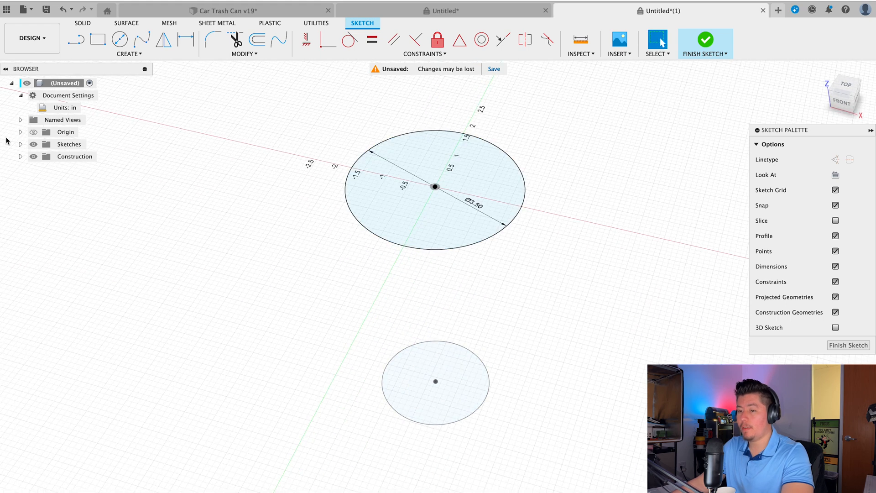
pyautogui.click(34, 132)
pyautogui.keyDown('shift'); pyautogui.moveTo(301, 281); pyautogui.dragTo(269, 262, button='middle'); pyautogui.keyUp('shift')
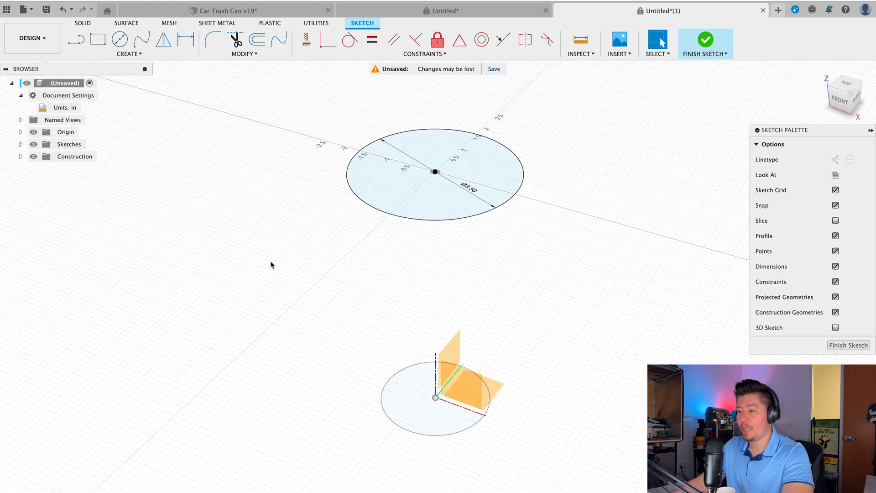
pyautogui.click(32, 132)
pyautogui.moveTo(243, 224)
pyautogui.keyDown('shift'); pyautogui.mouseDown(button='middle')
pyautogui.moveTo(336, 273)
pyautogui.moveTo(327, 263)
pyautogui.mouseUp(button='middle'); pyautogui.keyUp('shift')
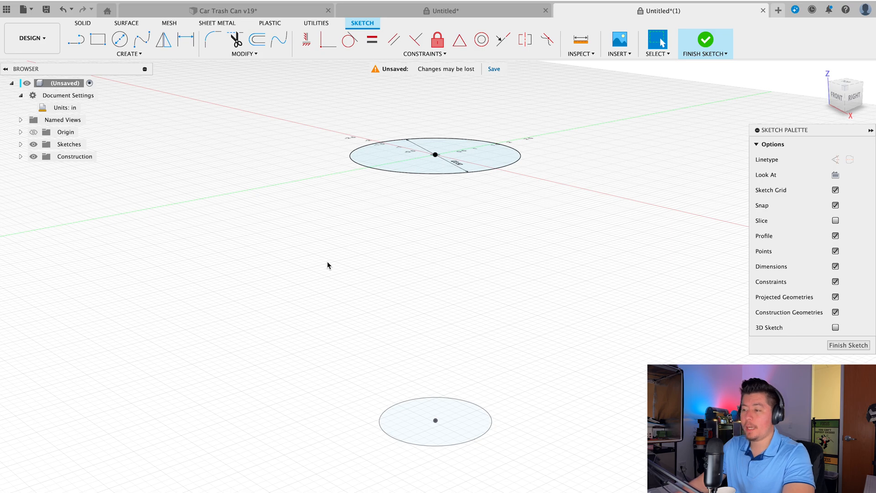
# Finish the upper sketch and loft from the base circle to the upper circle as a new body.
pyautogui.click(698, 53)
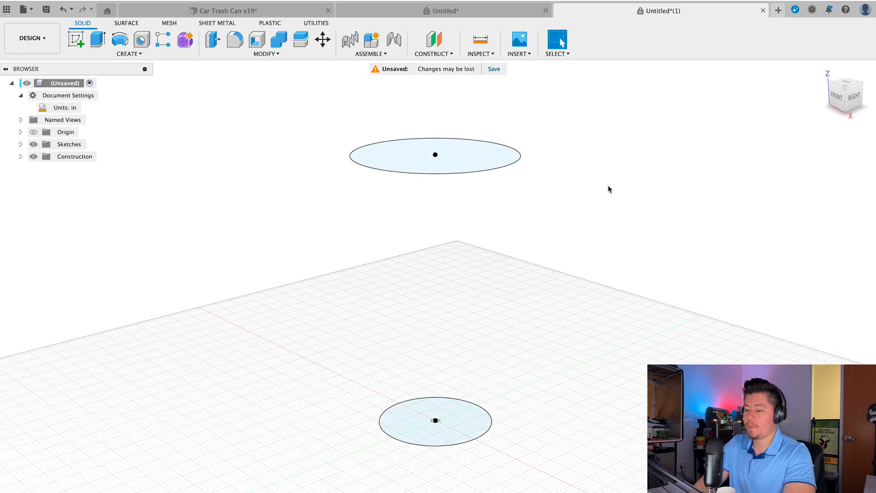
pyautogui.press('s')
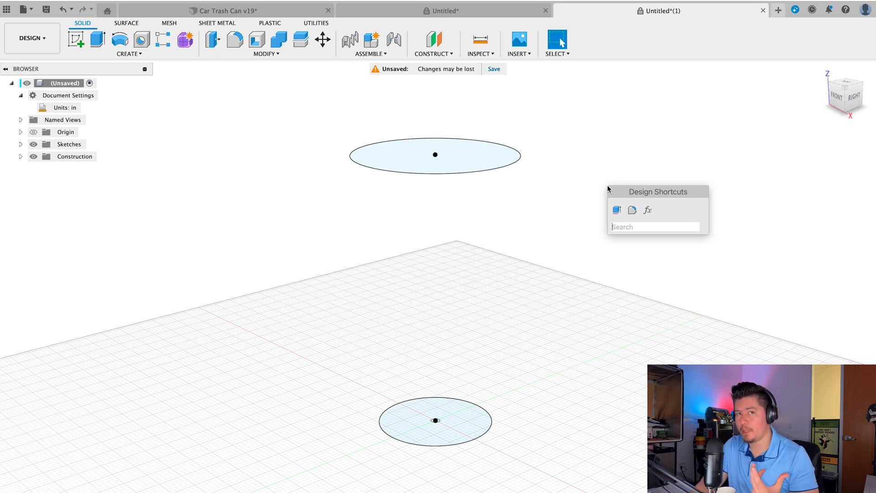
pyautogui.write('loft')
pyautogui.press('Return')
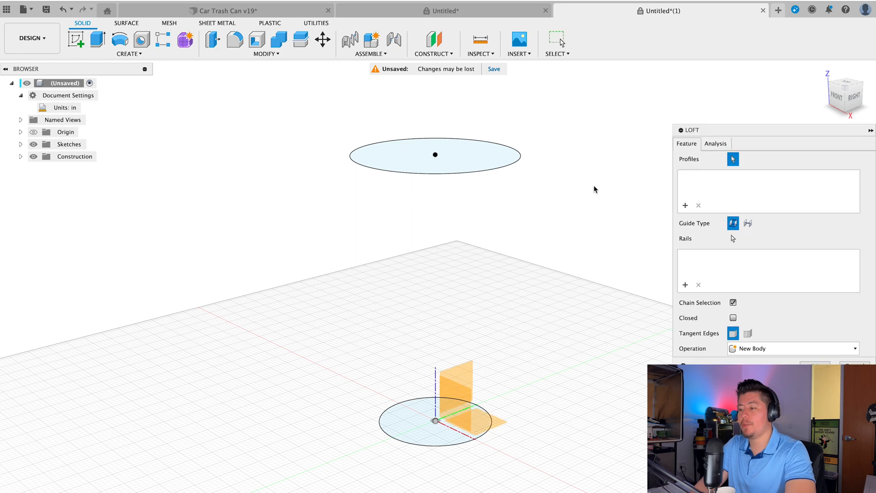
pyautogui.click(411, 421)
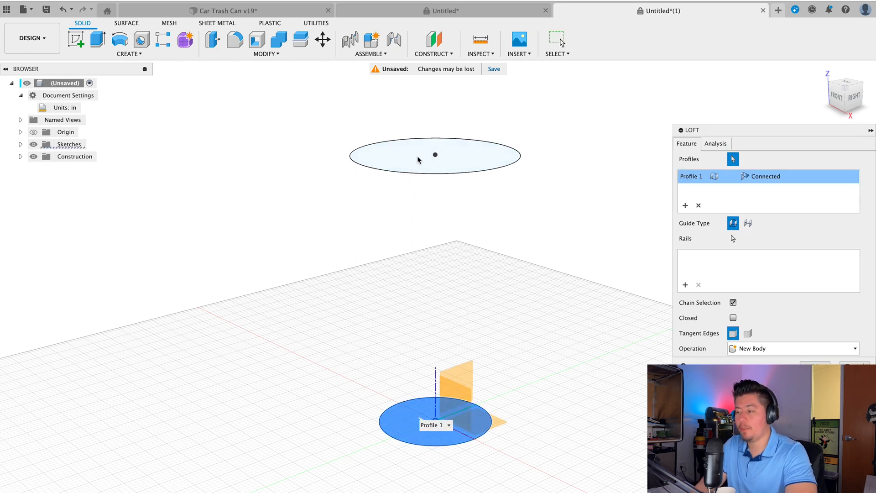
pyautogui.click(403, 148)
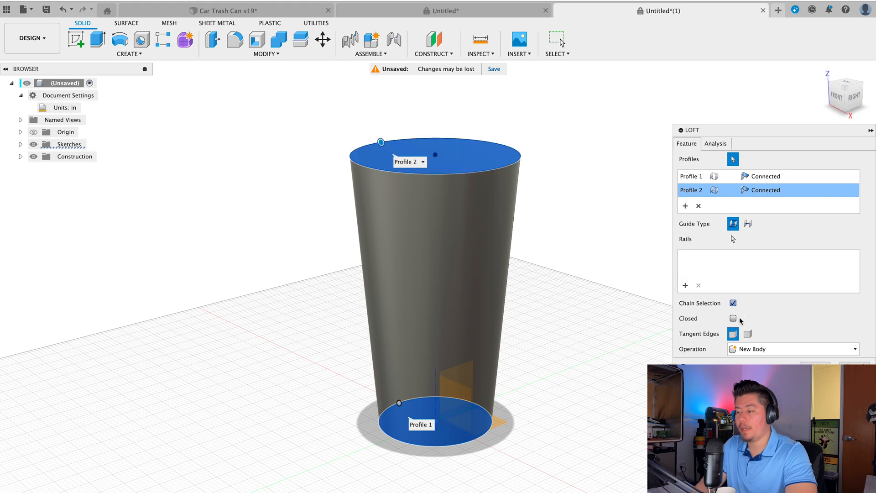
pyautogui.press('Return')
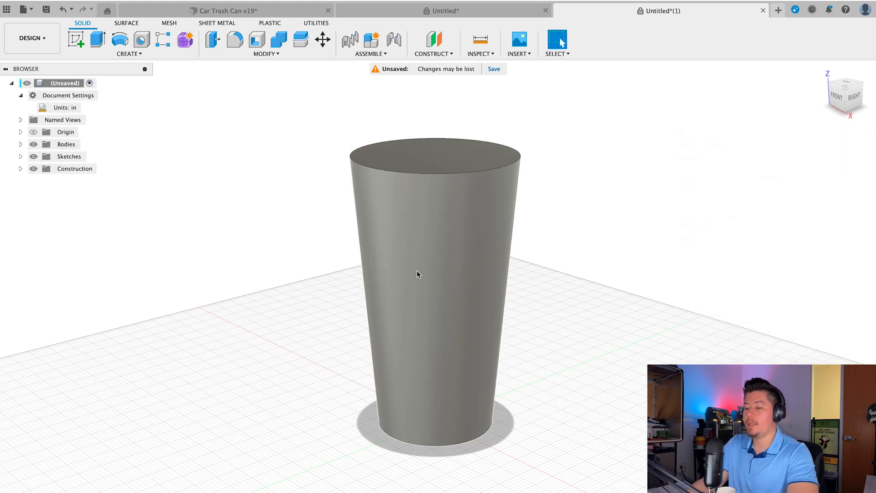
pyautogui.keyDown('shift'); pyautogui.moveTo(383, 371); pyautogui.dragTo(307, 288, button='middle'); pyautogui.keyUp('shift')
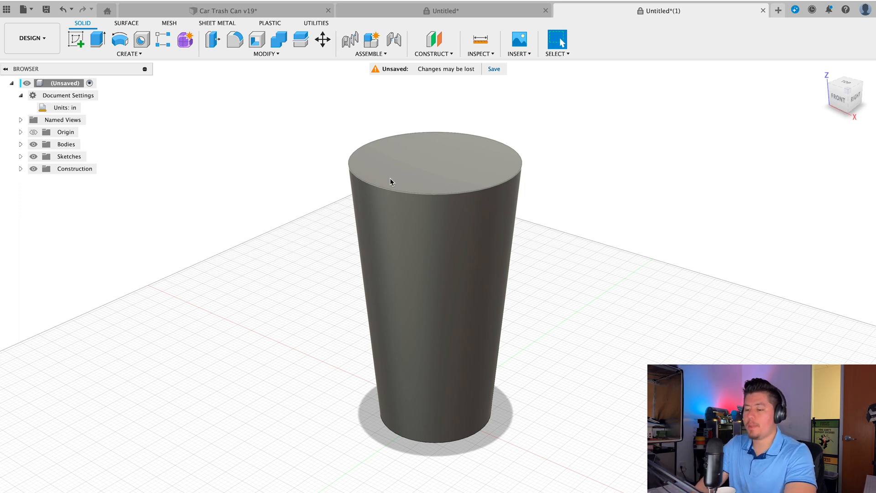
# Create a construction plane offset -1.5 in from the top face of the tapered body.
pyautogui.write('s')
pyautogui.write('off')
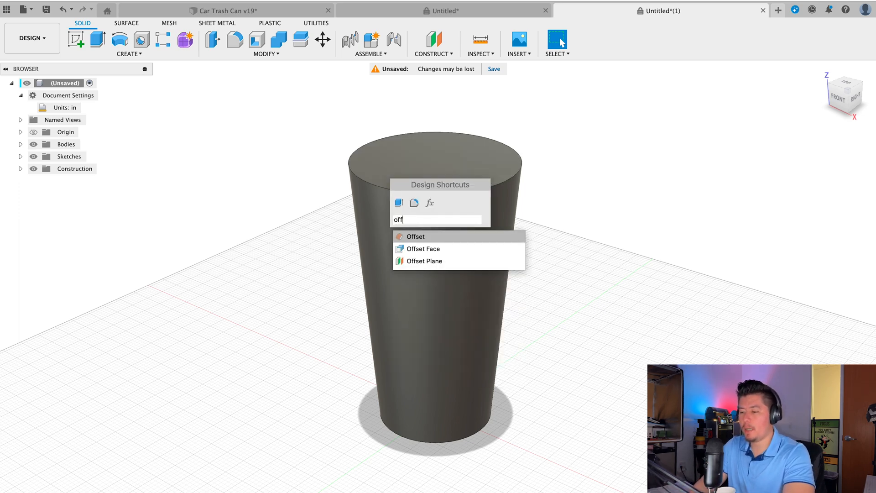
pyautogui.click(427, 261)
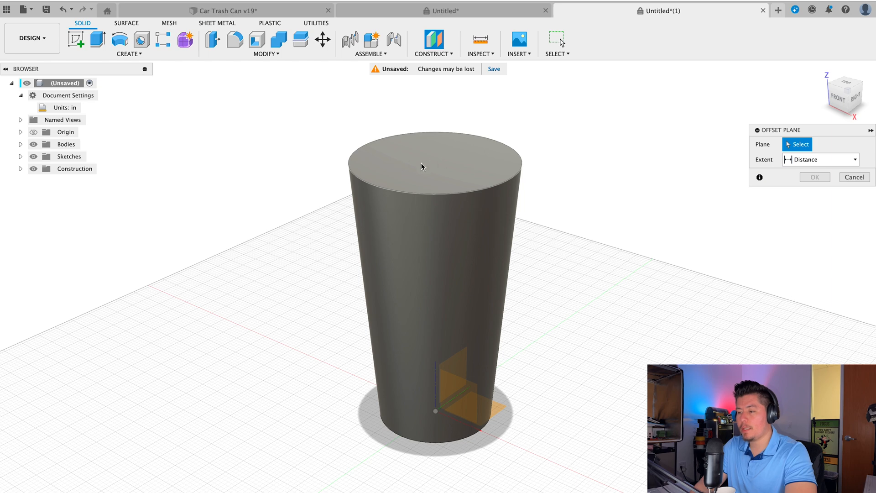
pyautogui.click(449, 158)
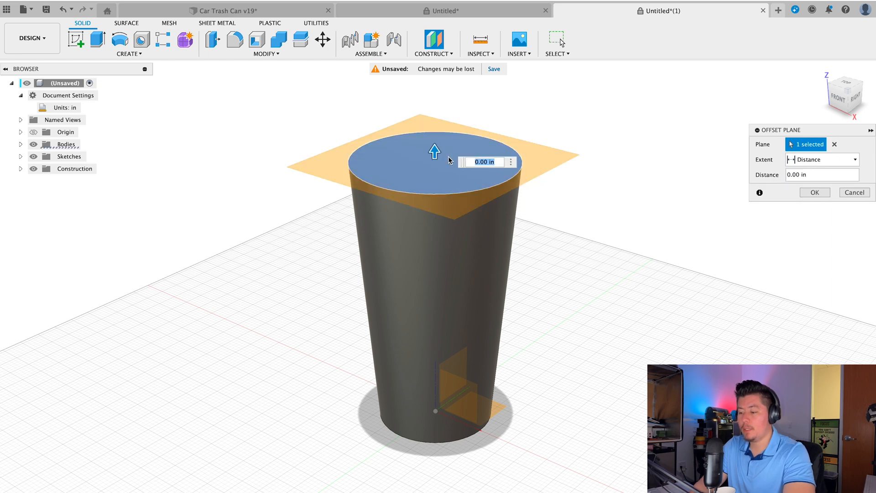
pyautogui.write('-1.5')
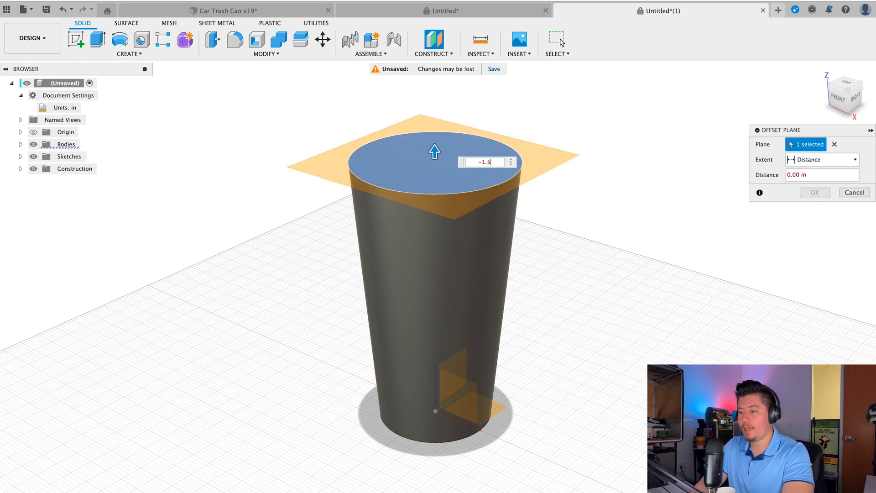
pyautogui.press('Return')
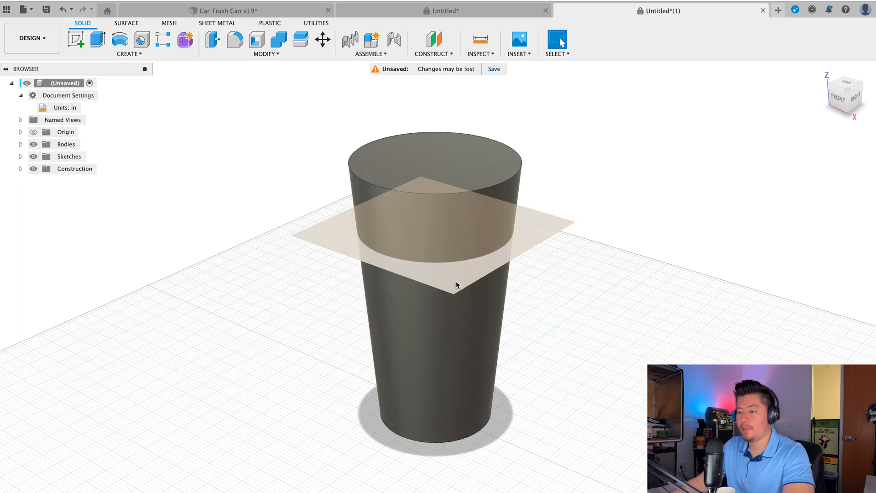
pyautogui.keyDown('shift'); pyautogui.moveTo(455, 288); pyautogui.dragTo(427, 211, button='middle'); pyautogui.keyUp('shift')
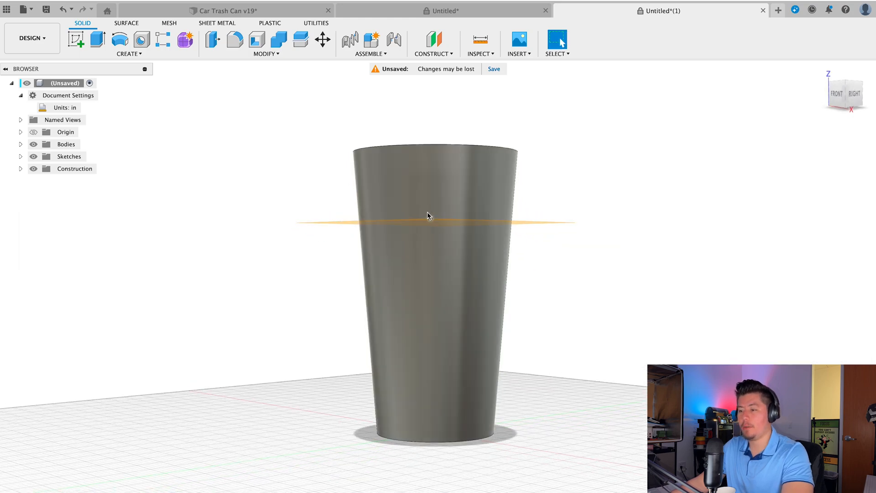
# Split the tapered body in two, using the new offset plane as the splitting tool.
pyautogui.click(21, 144)
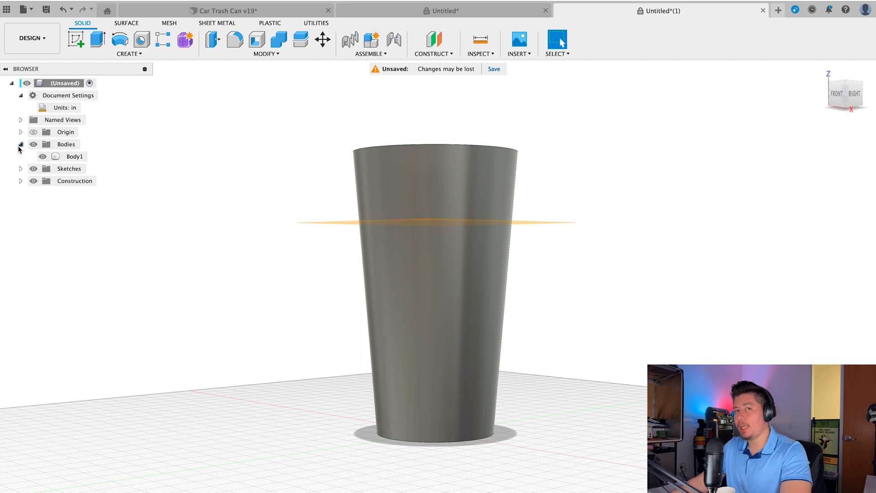
pyautogui.keyDown('shift'); pyautogui.moveTo(196, 201); pyautogui.dragTo(235, 244, button='middle'); pyautogui.keyUp('shift')
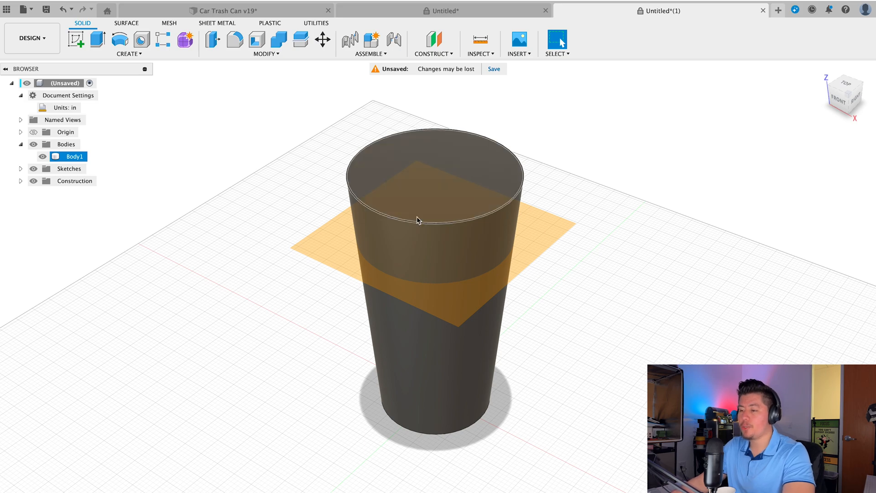
pyautogui.click(427, 324)
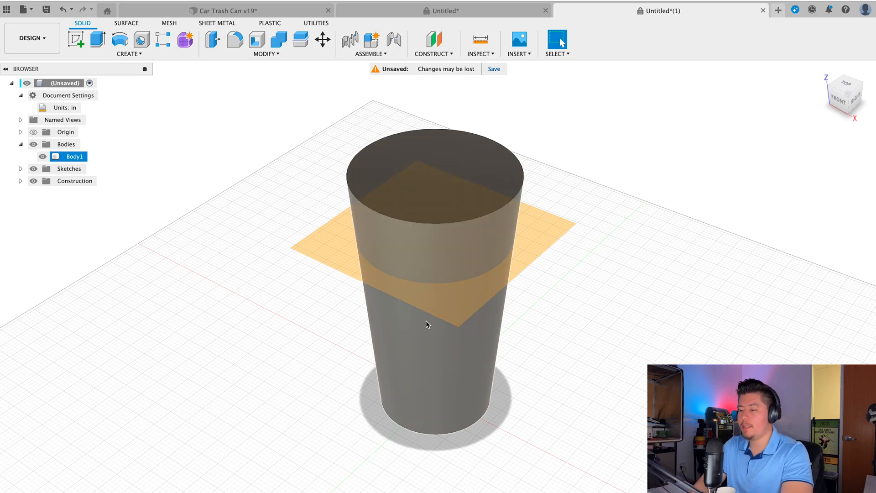
pyautogui.write('ssplit')
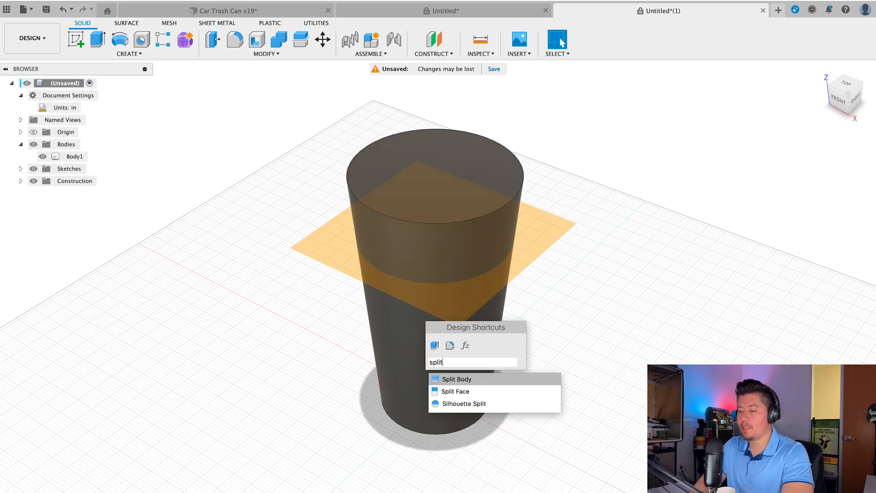
pyautogui.press('Return')
pyautogui.click(447, 202)
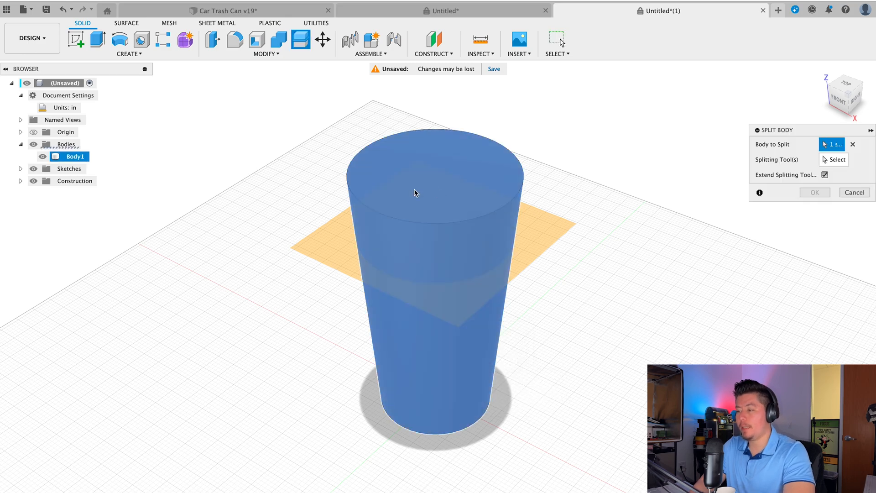
pyautogui.click(532, 232)
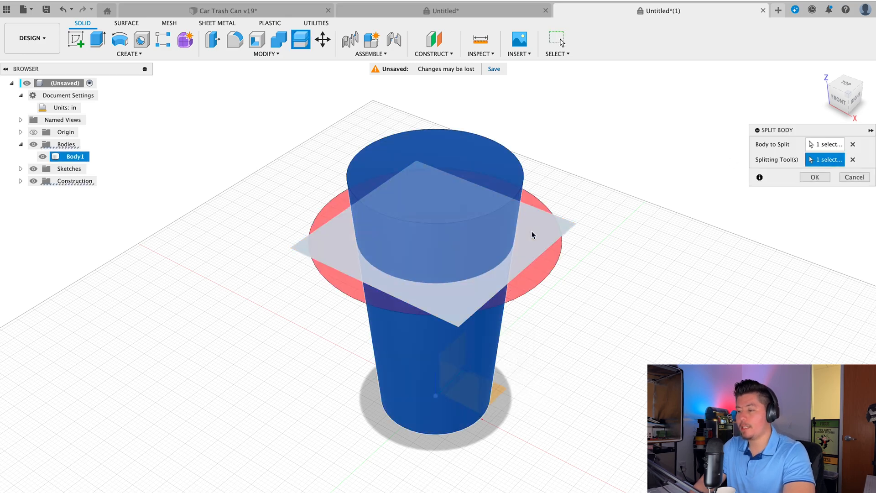
pyautogui.click(814, 177)
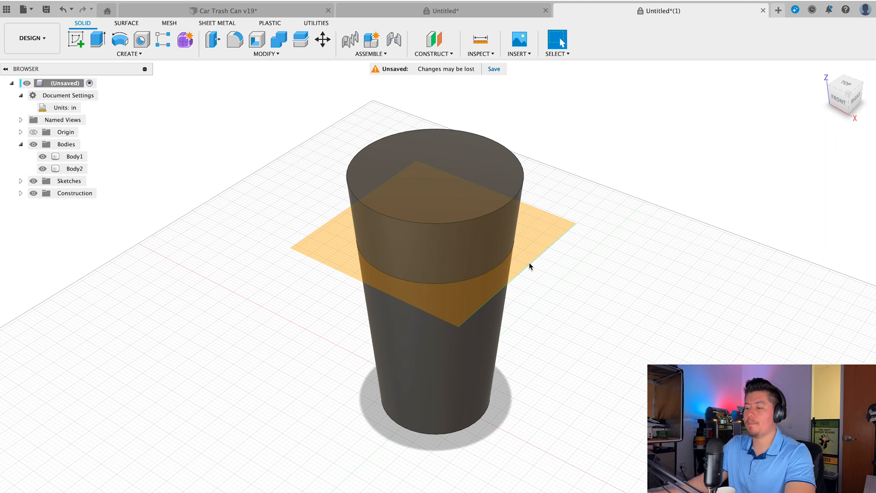
# Rename the lower body Bottom and the upper body Top.
pyautogui.click(73, 156)
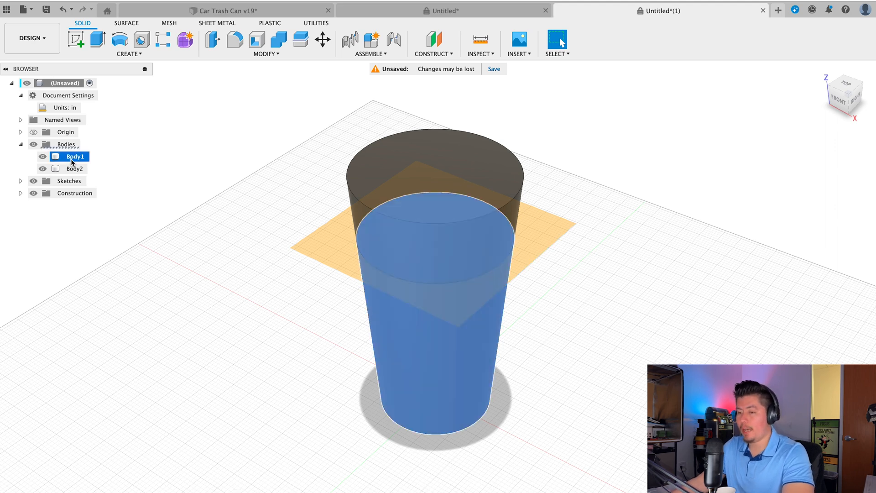
pyautogui.doubleClick(60, 154)
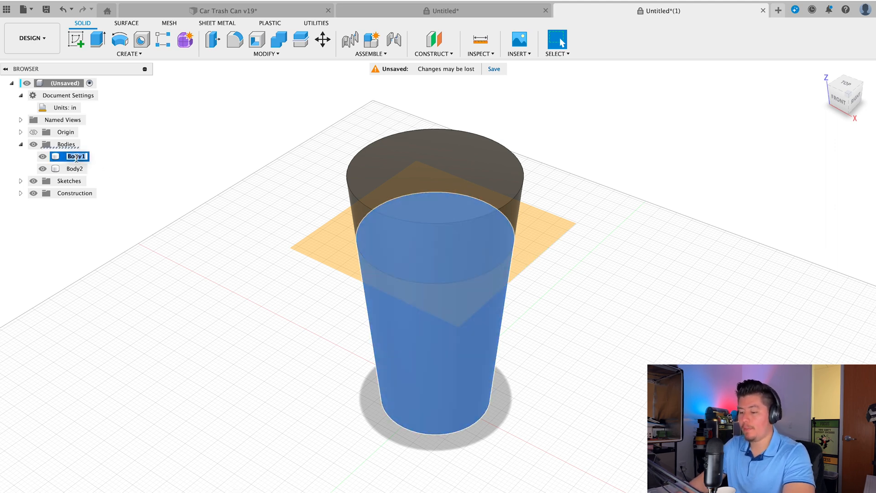
pyautogui.write('Bottom')
pyautogui.press('Return')
pyautogui.click(78, 169)
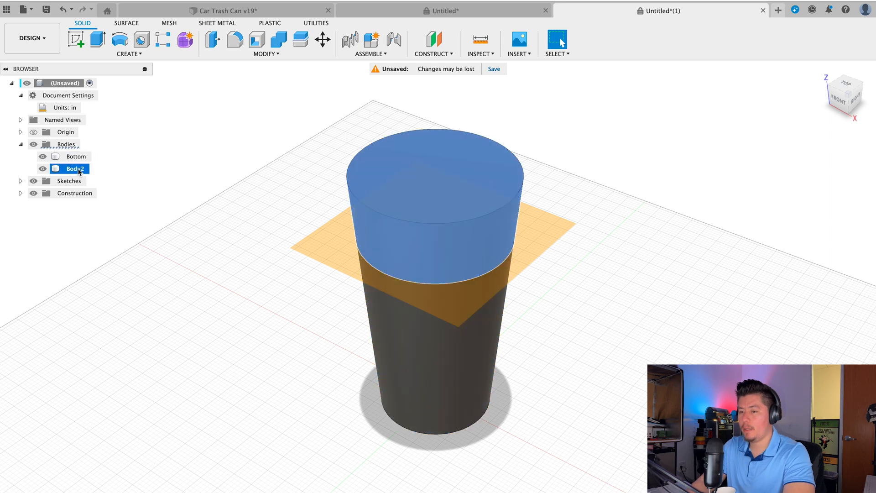
pyautogui.press('o')
pyautogui.press('Escape')
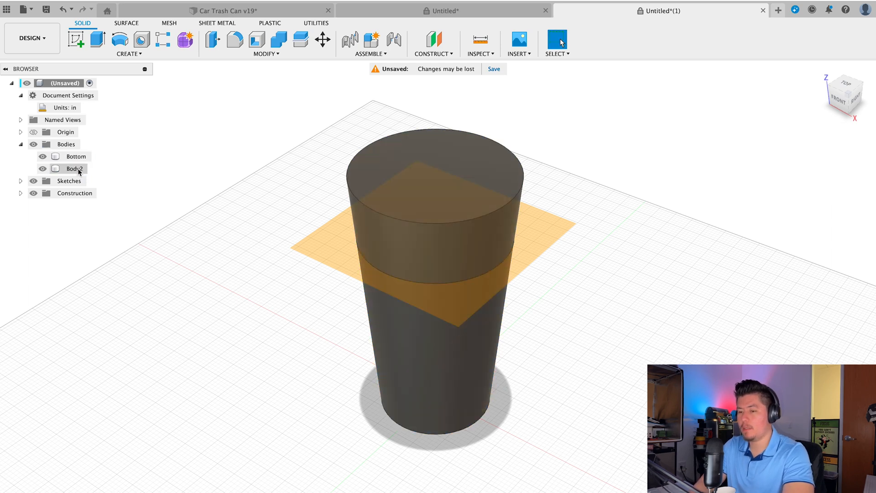
pyautogui.click(74, 170)
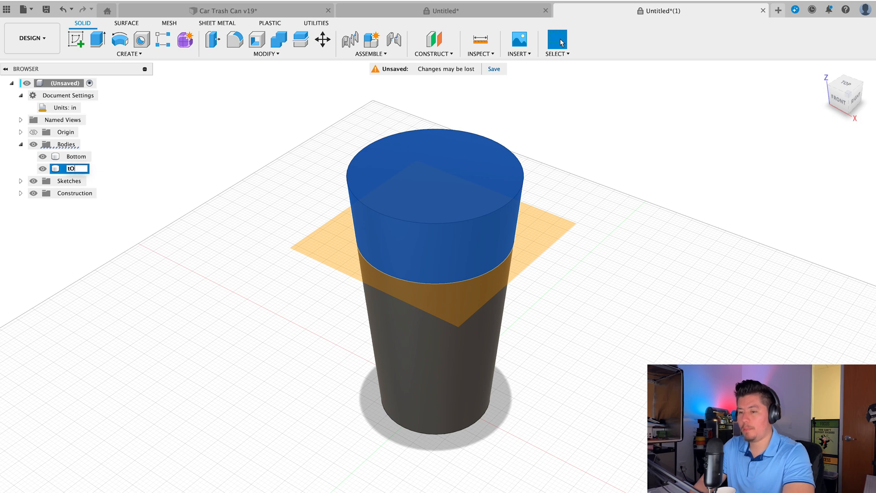
pyautogui.click(76, 157)
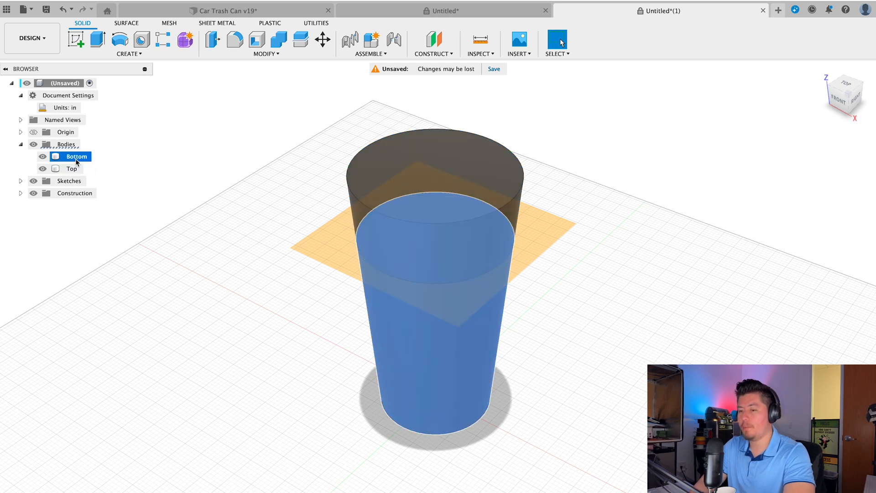
pyautogui.click(73, 168)
pyautogui.click(114, 158)
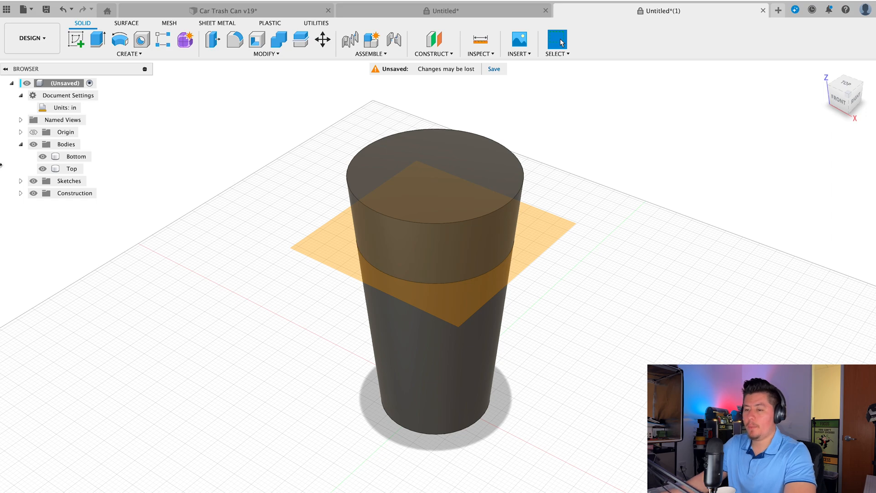
# Hide the splitting plane and check the lower and upper bodies individually.
pyautogui.click(21, 194)
pyautogui.click(43, 218)
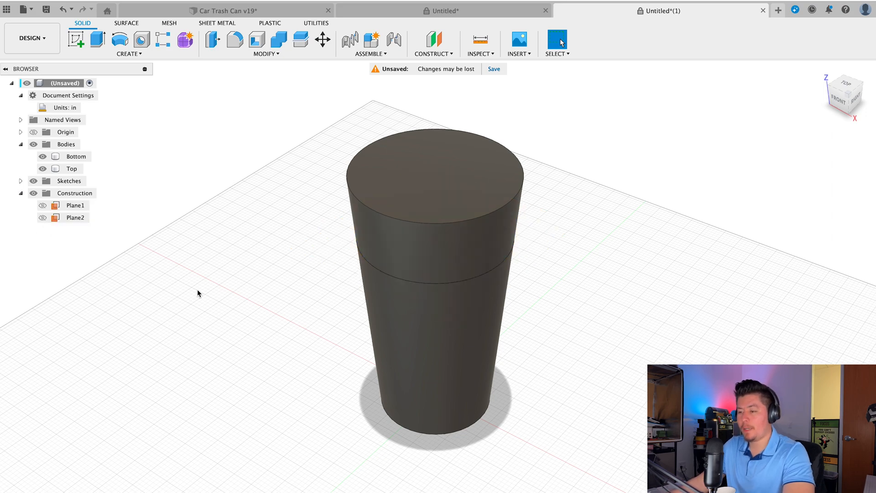
pyautogui.keyDown('shift'); pyautogui.moveTo(390, 453); pyautogui.dragTo(349, 375, button='middle'); pyautogui.keyUp('shift')
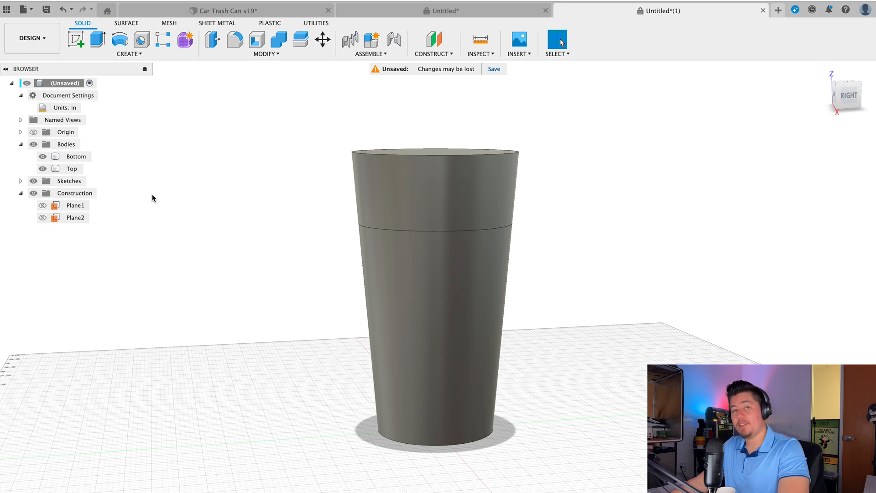
pyautogui.click(463, 267)
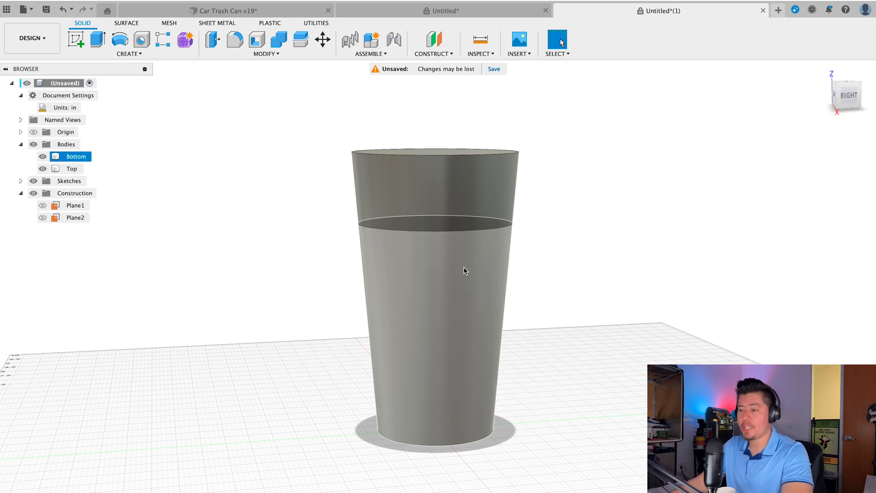
pyautogui.click(440, 197)
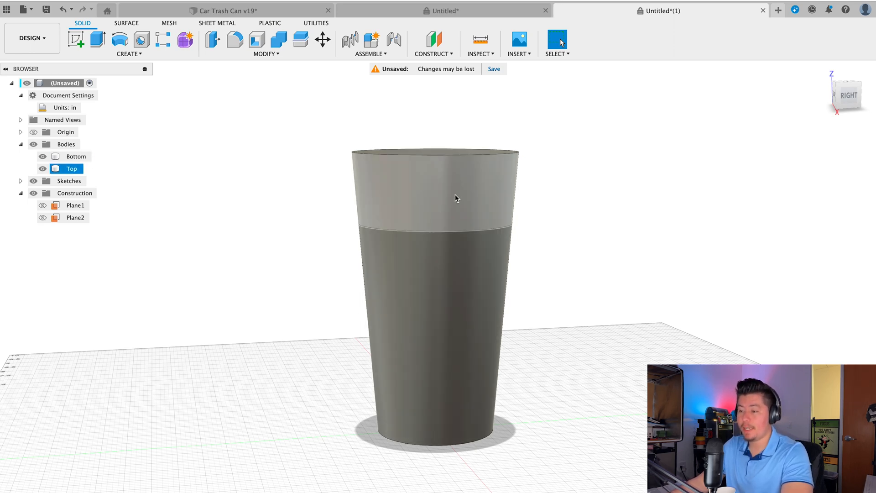
pyautogui.press('Escape')
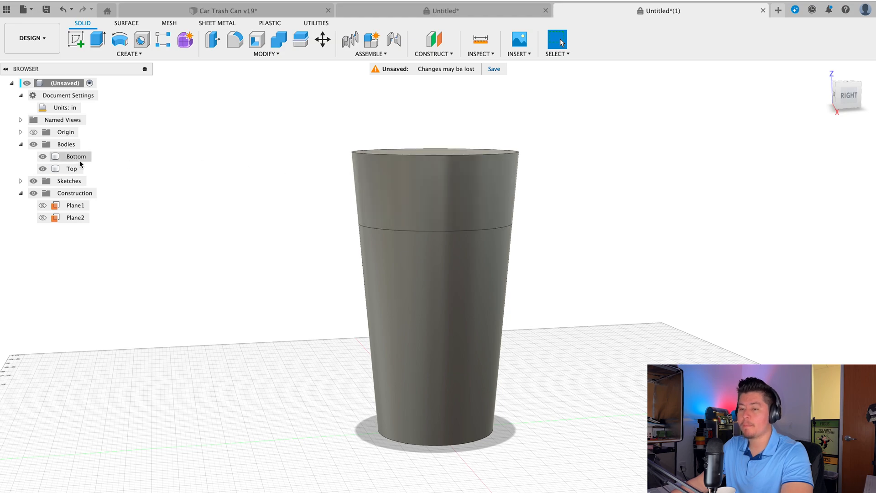
# Hide the Top body and sketch on the Bottom body's upper face, offsetting its circular edge 0.1 in inward.
pyautogui.click(42, 168)
pyautogui.keyDown('shift'); pyautogui.moveTo(270, 189); pyautogui.dragTo(363, 260, button='middle'); pyautogui.keyUp('shift')
pyautogui.click(363, 260)
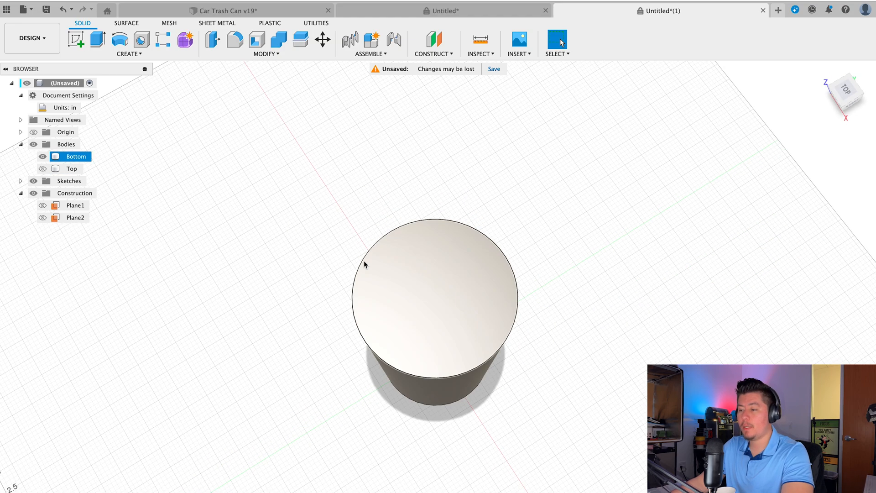
pyautogui.press('o')
pyautogui.click(364, 265)
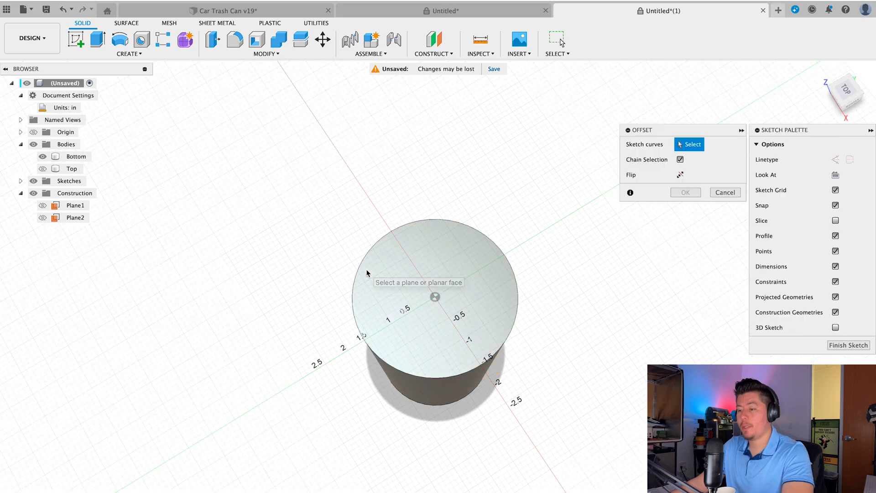
pyautogui.scroll(5, 365, 269)
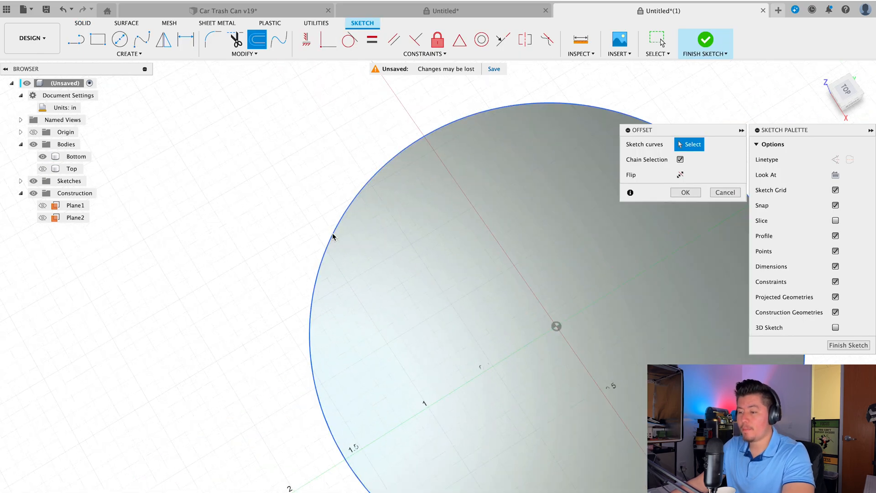
pyautogui.click(335, 235)
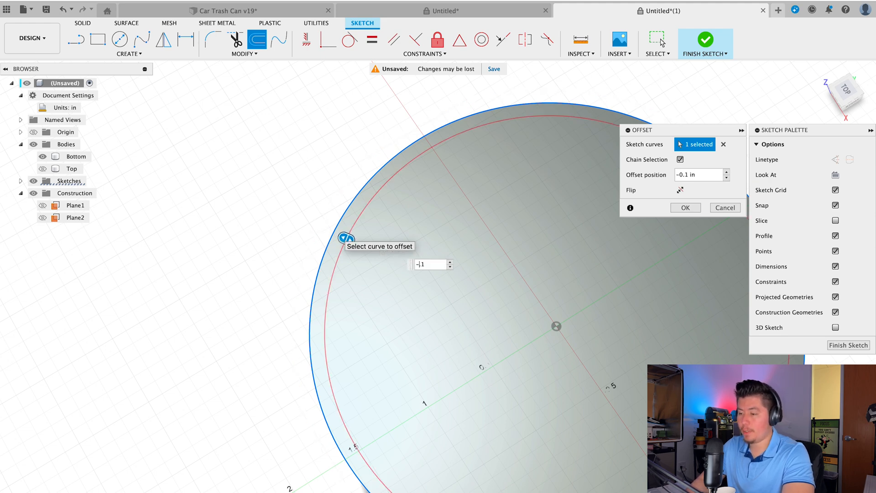
pyautogui.press('Return')
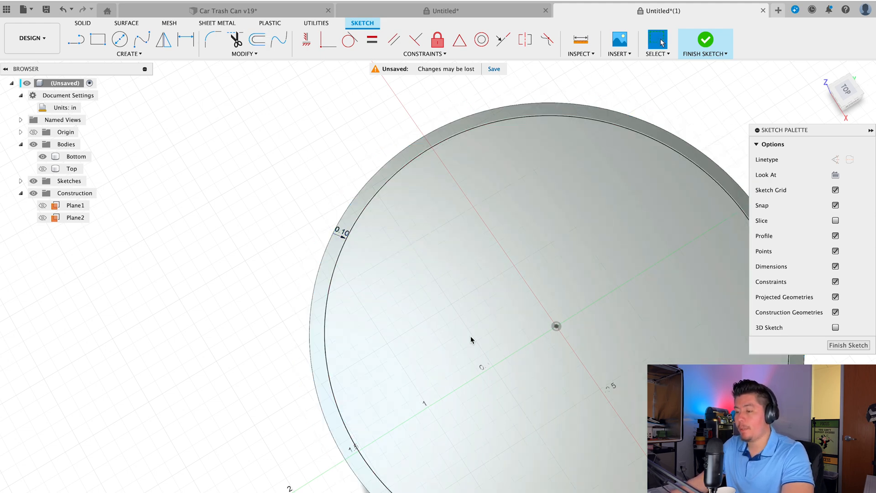
# Extrude the inner circle 0.25 in upward, joined to the Bottom body, to form a raised lip.
pyautogui.press('e')
pyautogui.click(487, 351)
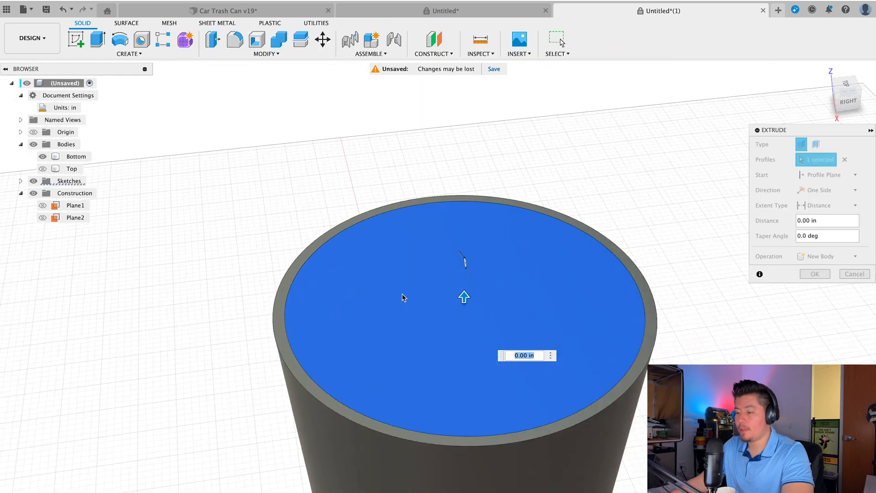
pyautogui.write('.25')
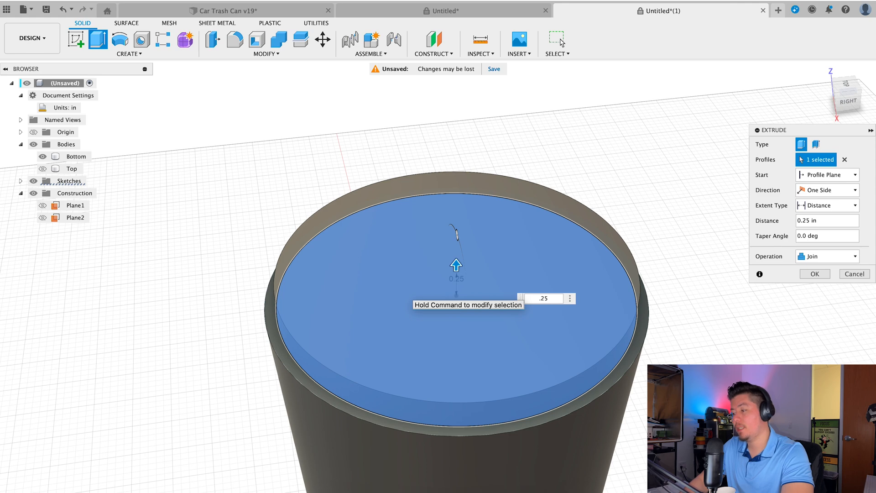
pyautogui.press('Return')
pyautogui.scroll(-2, 169, 314)
pyautogui.keyDown('shift'); pyautogui.moveTo(246, 347); pyautogui.dragTo(250, 217, button='middle'); pyautogui.keyUp('shift')
pyautogui.keyDown('shift'); pyautogui.moveTo(388, 251); pyautogui.dragTo(371, 289, button='middle'); pyautogui.keyUp('shift')
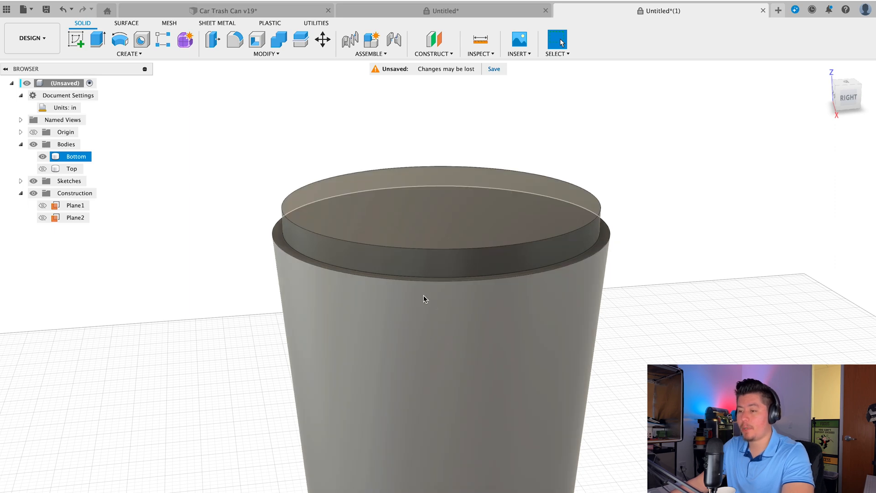
# Show the Top body again above the Bottom body.
pyautogui.click(215, 238)
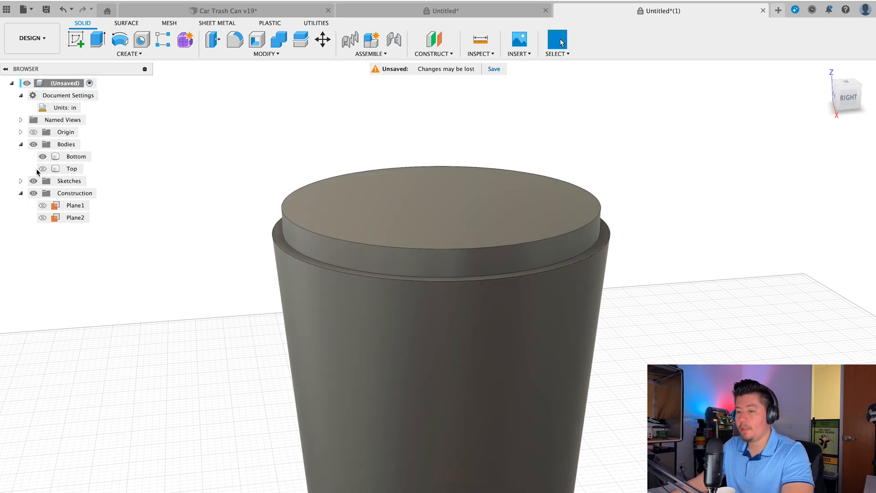
pyautogui.click(42, 168)
pyautogui.scroll(-5, 160, 206)
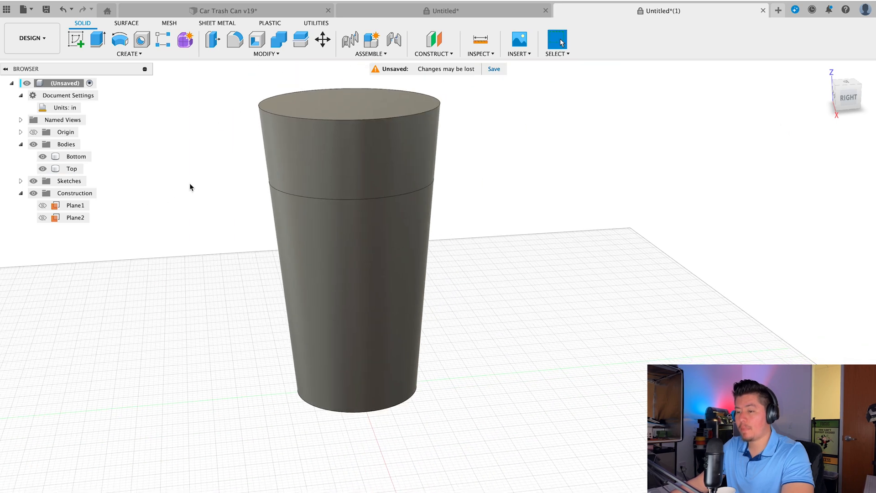
# Preview a section through the can on the vertical origin plane to check where the lip overlaps the Top body, without keeping it.
pyautogui.write('s')
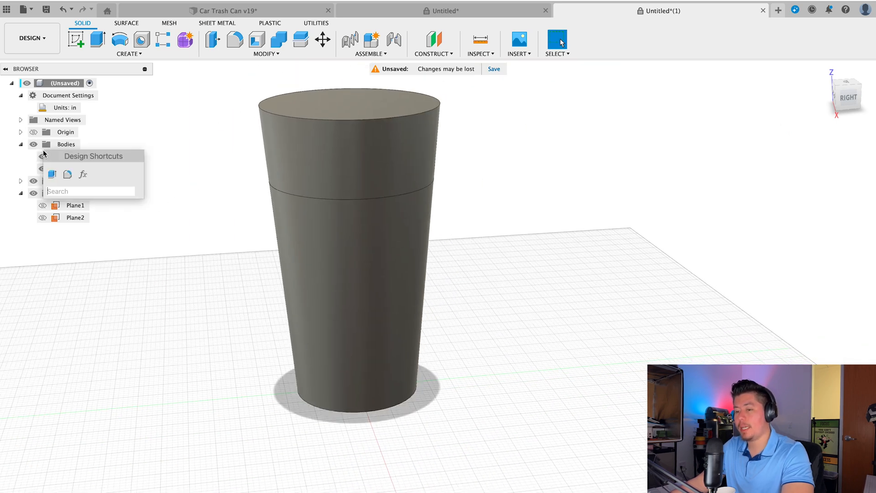
pyautogui.write('sec')
pyautogui.press('Return')
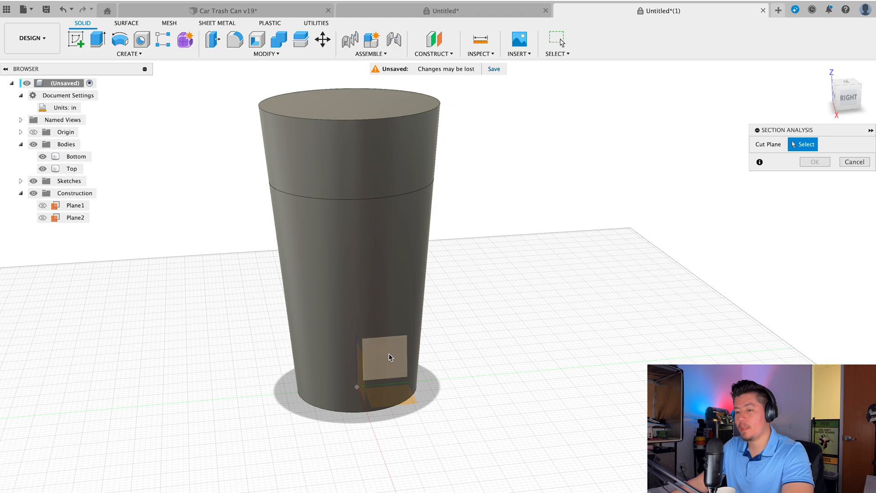
pyautogui.click(406, 364)
pyautogui.keyDown('shift'); pyautogui.moveTo(303, 330); pyautogui.dragTo(368, 301, button='middle'); pyautogui.keyUp('shift')
pyautogui.scroll(2, 379, 246)
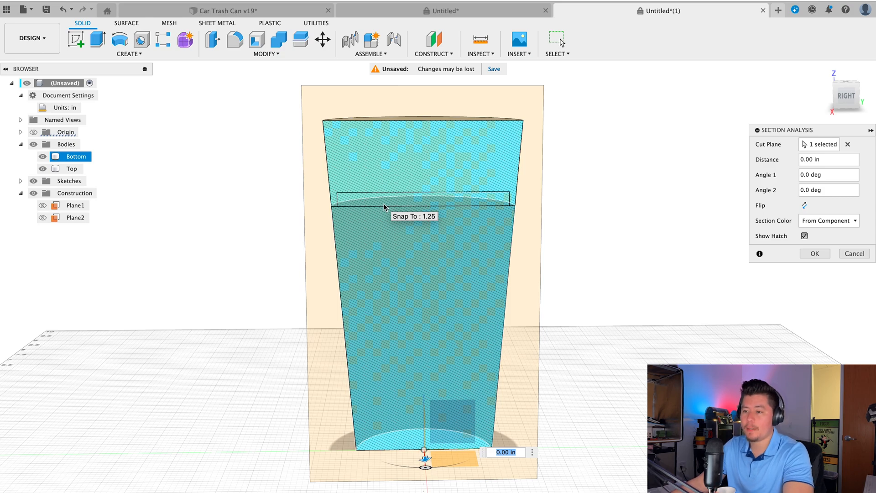
pyautogui.press('Escape')
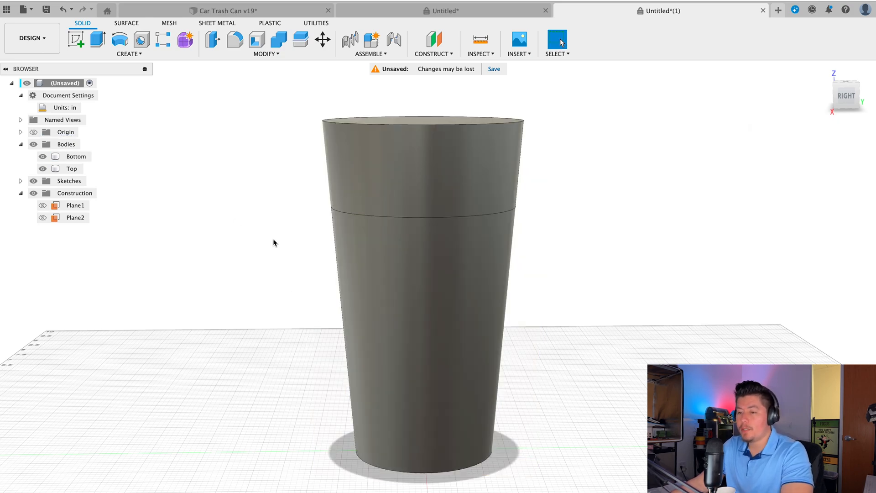
pyautogui.keyDown('shift'); pyautogui.moveTo(308, 234); pyautogui.dragTo(332, 257, button='middle'); pyautogui.keyUp('shift')
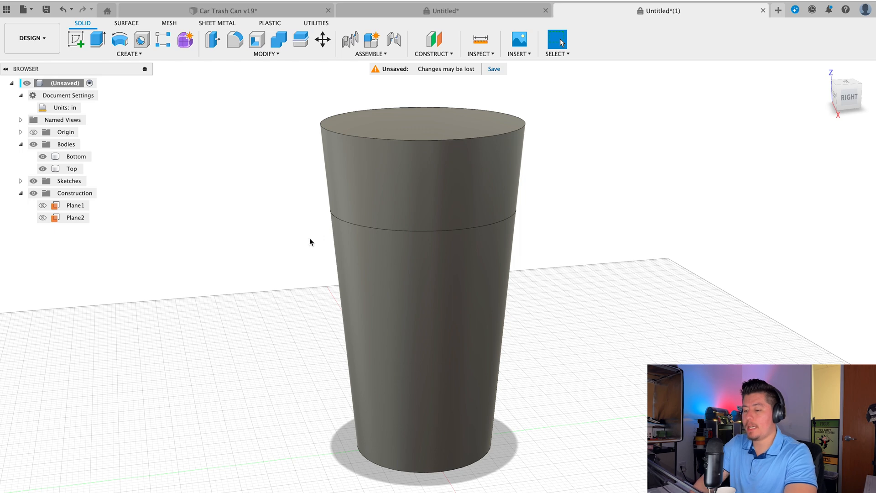
# Cut the Bottom body out of the Top body with Combine, keeping the tool body.
pyautogui.write('s')
pyautogui.write('comb')
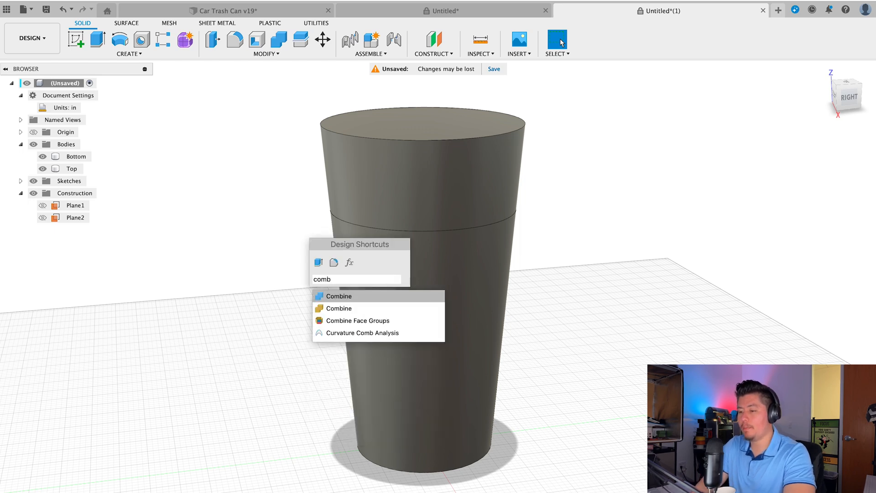
pyautogui.press('Return')
pyautogui.click(397, 150)
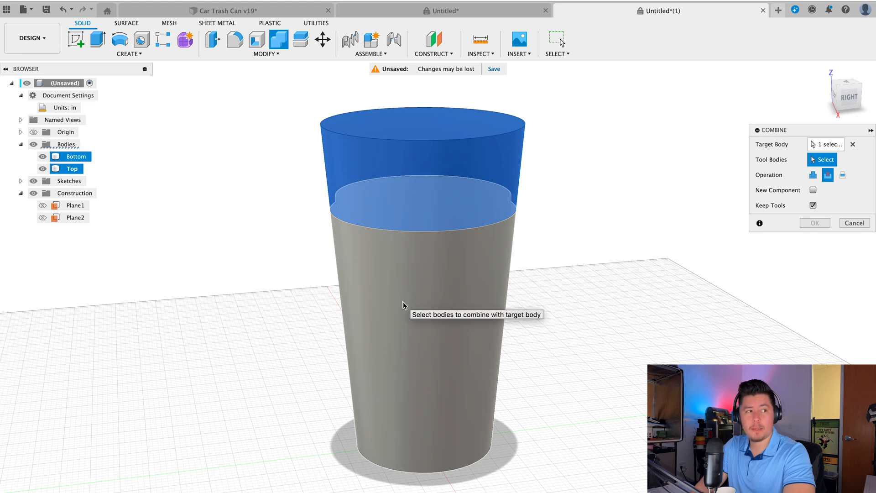
pyautogui.click(403, 302)
pyautogui.keyDown('shift'); pyautogui.moveTo(684, 196); pyautogui.dragTo(737, 179, button='middle'); pyautogui.keyUp('shift')
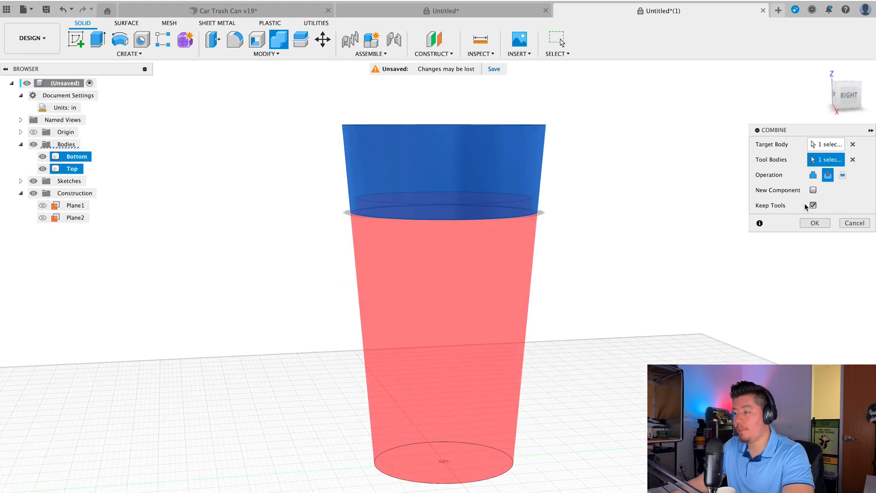
pyautogui.click(814, 226)
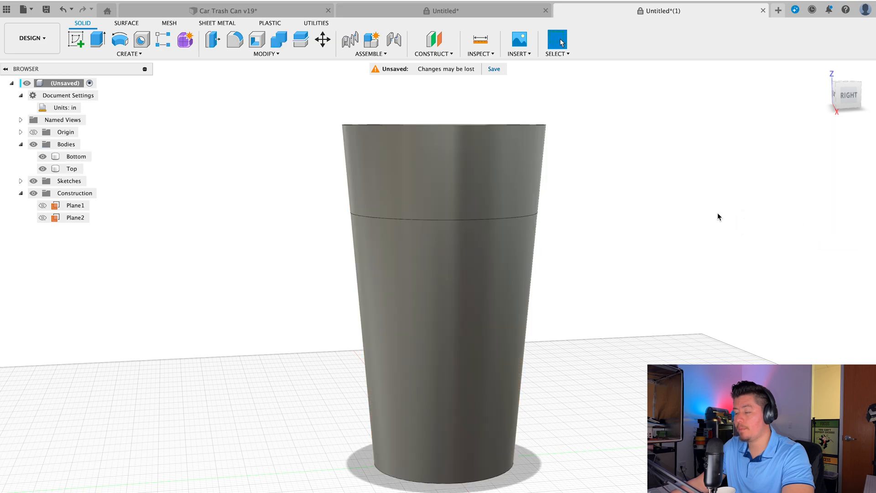
# Create a section analysis through the can's center on the vertical origin plane at 0.00 in distance.
pyautogui.keyDown('shift'); pyautogui.moveTo(696, 175); pyautogui.dragTo(606, 215, button='middle'); pyautogui.keyUp('shift')
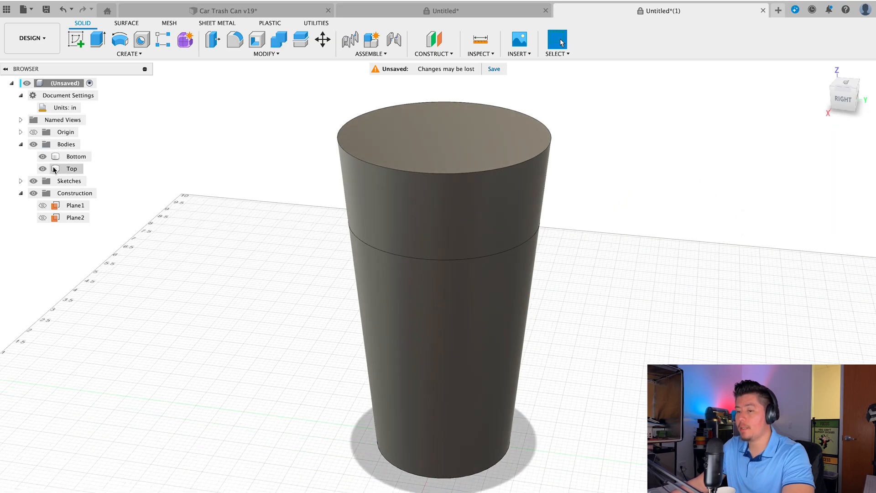
pyautogui.write('ssec')
pyautogui.click(62, 200)
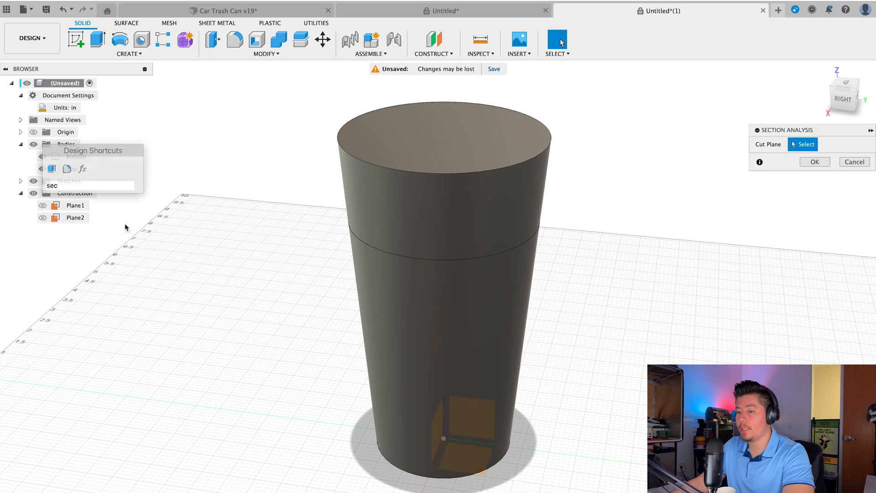
pyautogui.keyDown('shift'); pyautogui.moveTo(201, 260); pyautogui.dragTo(231, 232, button='middle'); pyautogui.keyUp('shift')
pyautogui.click(421, 294)
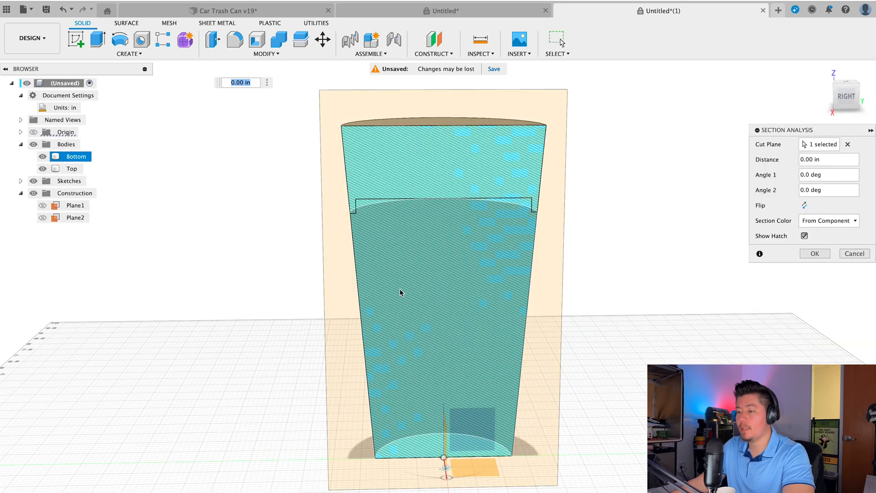
pyautogui.press('Return')
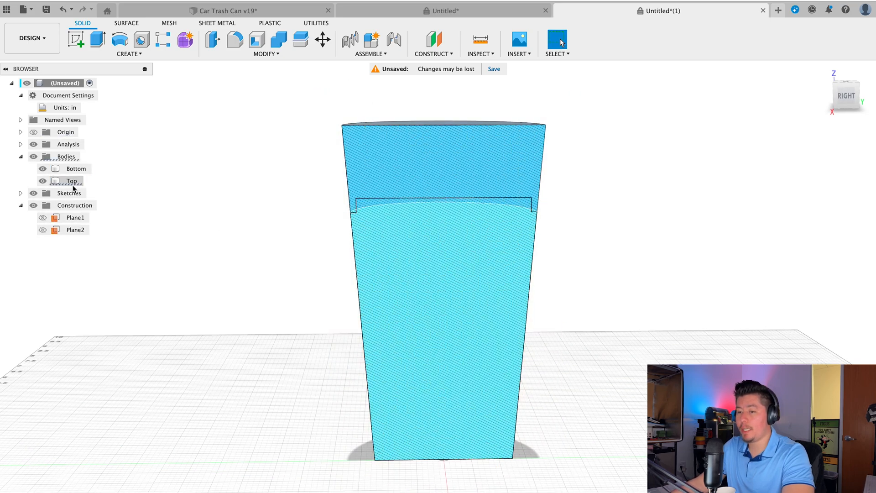
# Hide the Bottom body to inspect the recess under the Top body, then restore it and hide the section analysis.
pyautogui.click(42, 168)
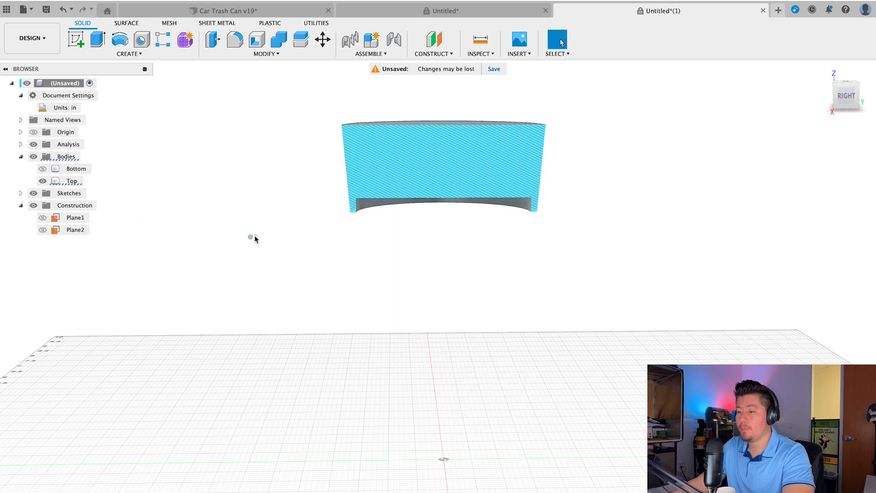
pyautogui.scroll(5, 384, 208)
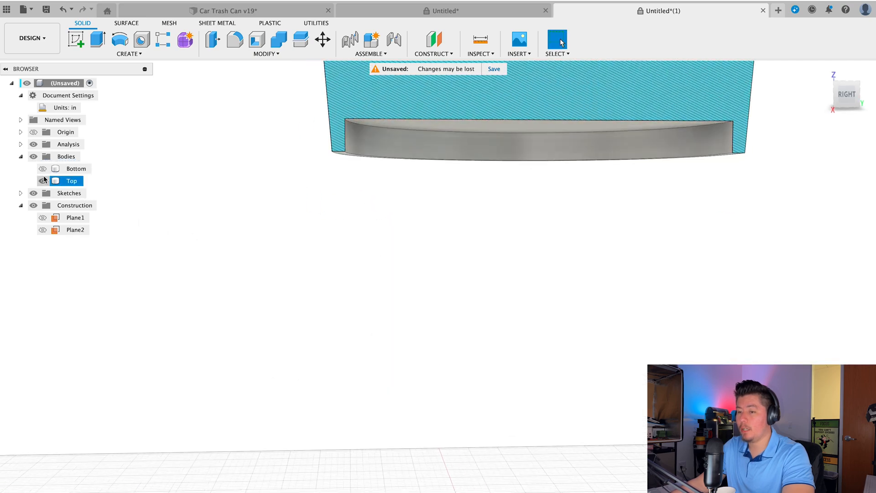
pyautogui.click(43, 168)
pyautogui.scroll(-2, 131, 196)
pyautogui.keyDown('shift'); pyautogui.moveTo(132, 196); pyautogui.dragTo(213, 221, button='middle'); pyautogui.keyUp('shift')
pyautogui.scroll(-5, 255, 243)
pyautogui.moveTo(279, 285); pyautogui.dragTo(322, 250, button='middle')
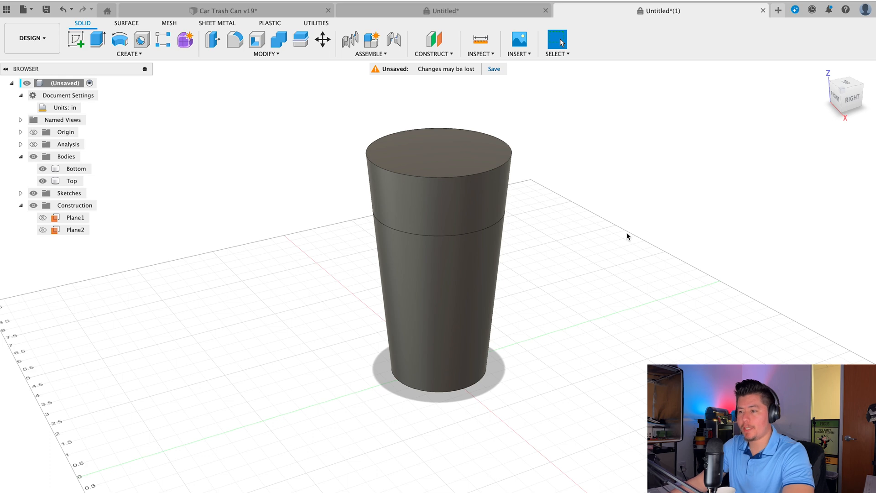
pyautogui.keyDown('shift'); pyautogui.moveTo(626, 233); pyautogui.dragTo(421, 177, button='middle'); pyautogui.keyUp('shift')
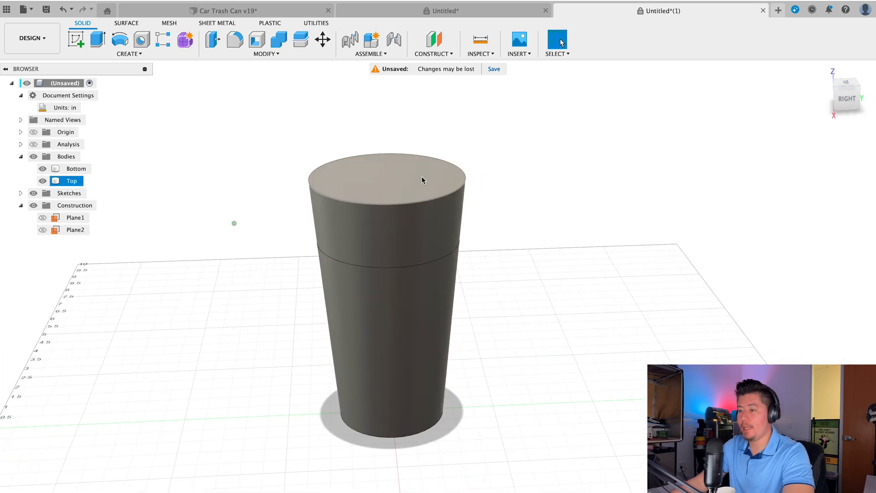
pyautogui.click(843, 102)
pyautogui.scroll(2, 216, 208)
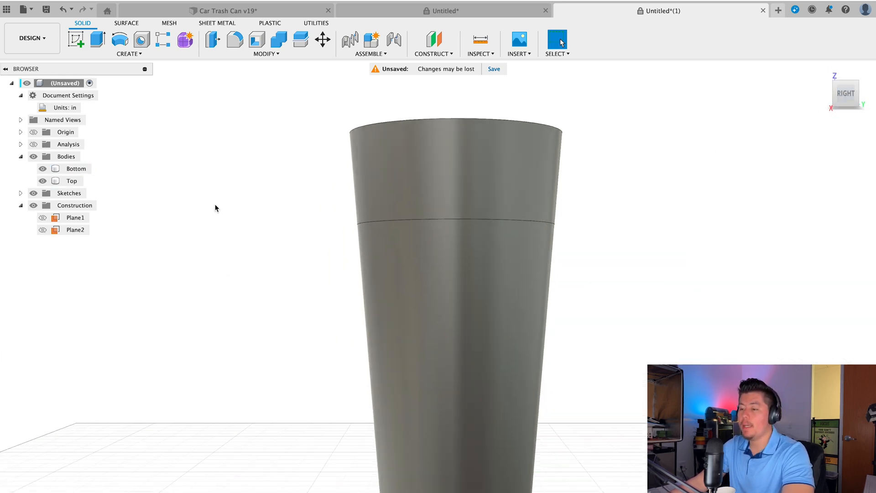
pyautogui.scroll(-1, 254, 192)
pyautogui.keyDown('shift'); pyautogui.moveTo(254, 192); pyautogui.dragTo(262, 207, button='middle'); pyautogui.keyUp('shift')
pyautogui.scroll(-2, 310, 267)
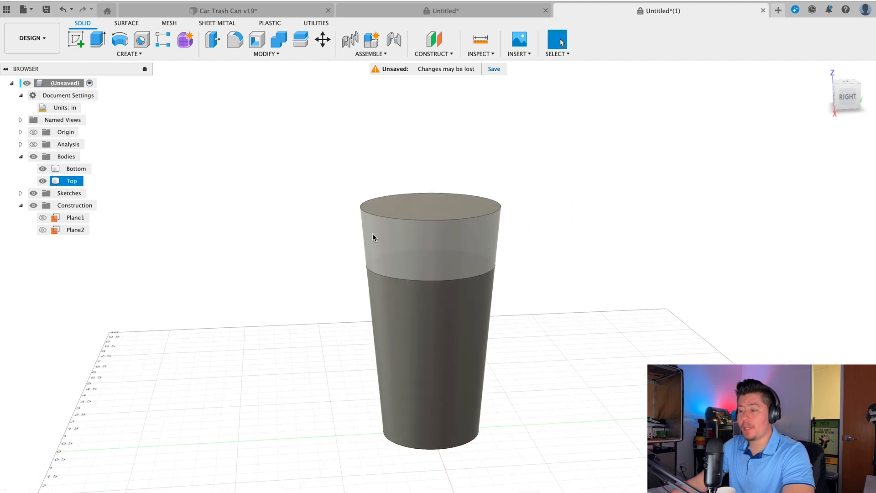
pyautogui.click(632, 188)
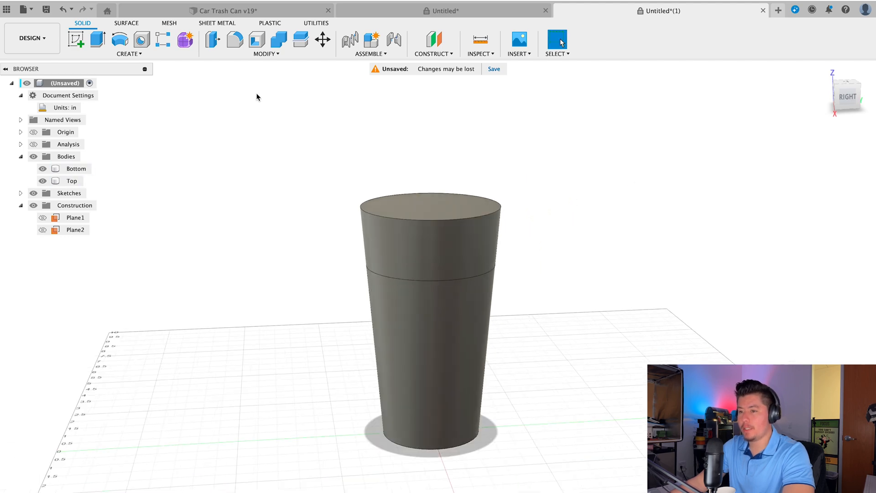
# Sketch a closed right triangle over the Top body's upper corner on the vertical origin plane, with a horizontal leg about 2.1 in long.
pyautogui.click(77, 40)
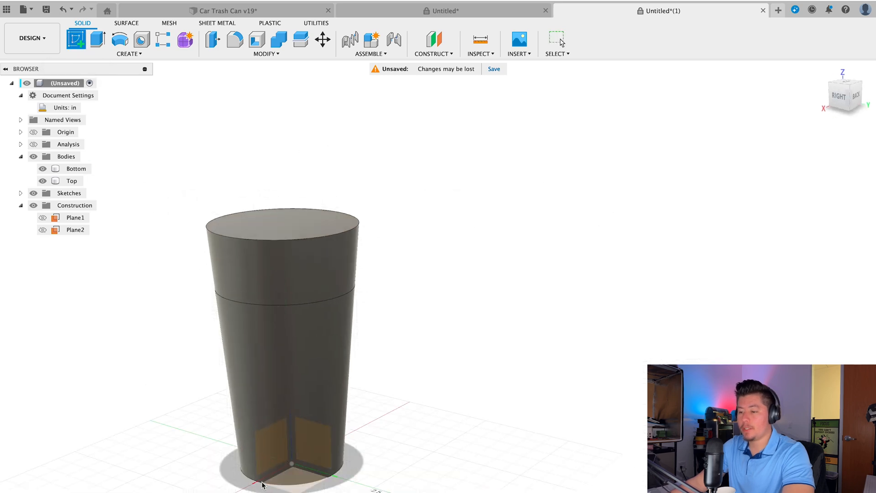
pyautogui.click(317, 441)
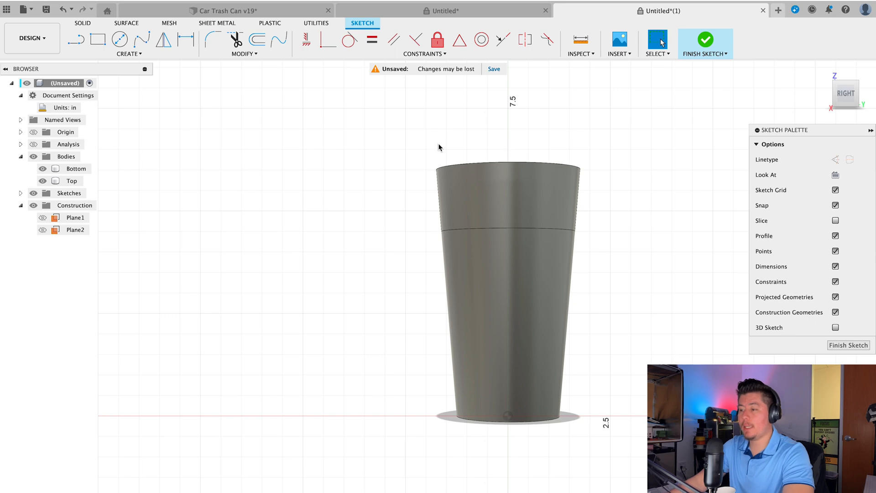
pyautogui.scroll(3, 441, 158)
pyautogui.keyDown('shift'); pyautogui.moveTo(451, 139); pyautogui.dragTo(483, 192, button='middle'); pyautogui.keyUp('shift')
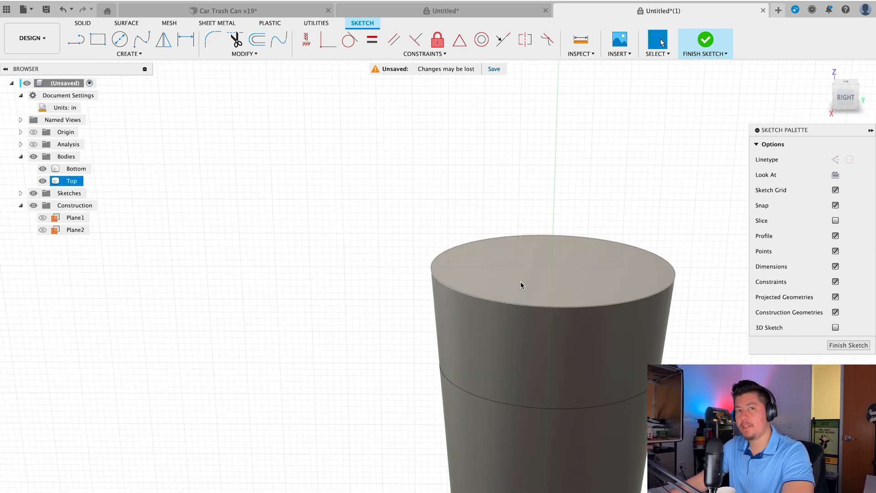
pyautogui.click(836, 100)
pyautogui.click(79, 42)
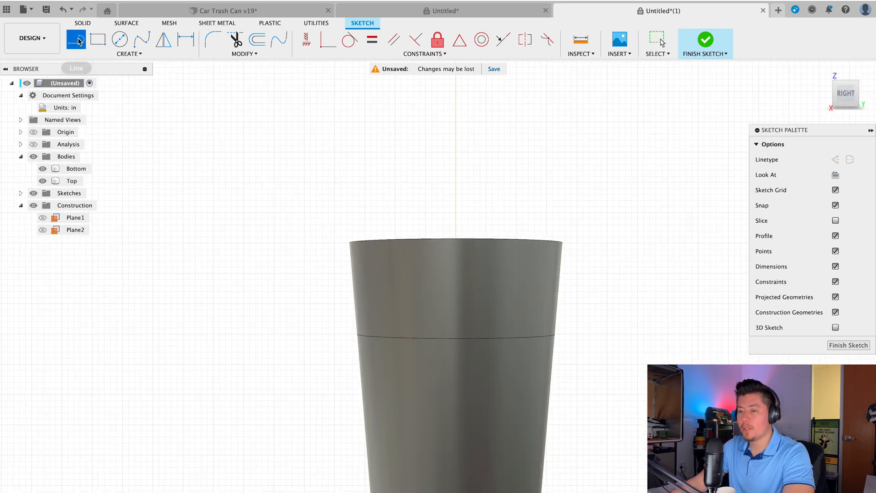
pyautogui.click(328, 316)
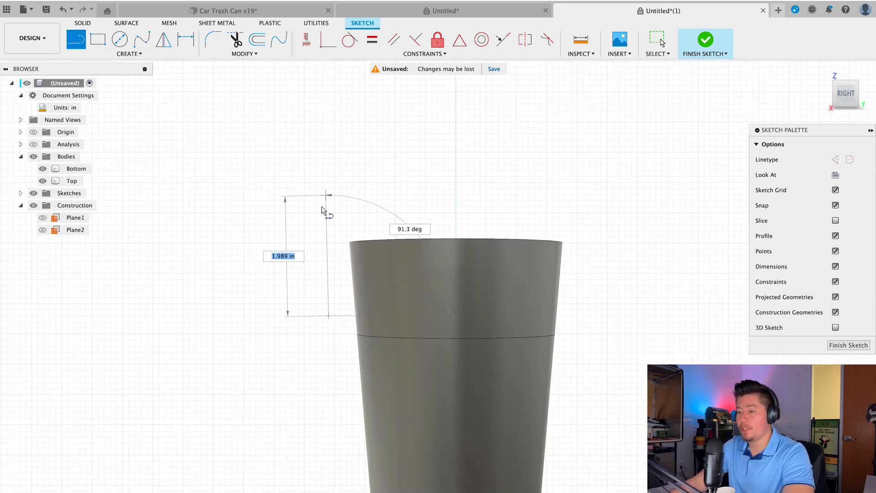
pyautogui.click(328, 191)
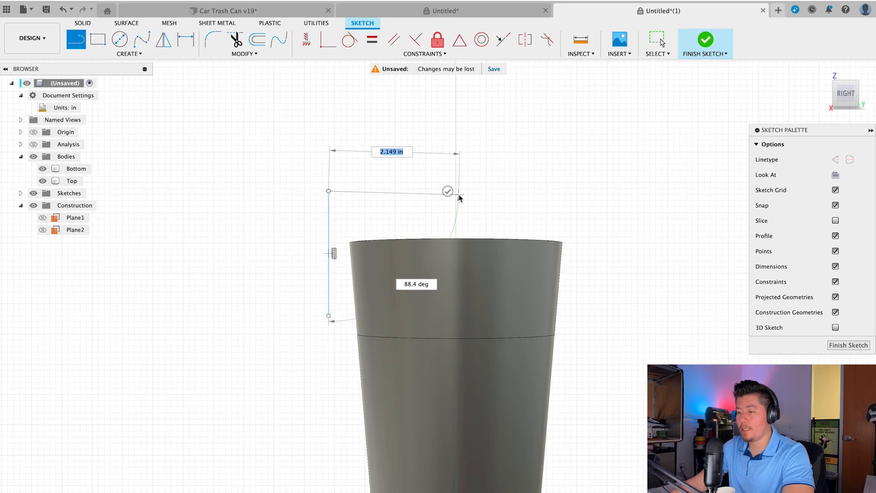
pyautogui.click(455, 190)
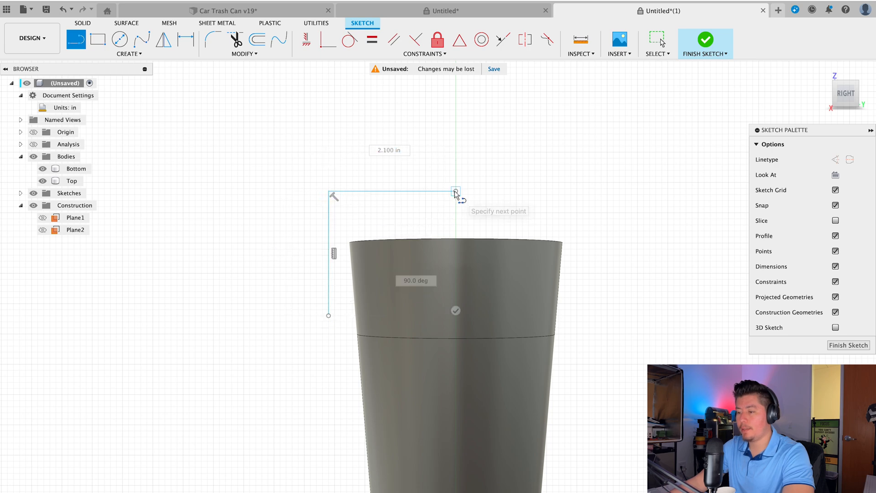
pyautogui.click(329, 315)
pyautogui.press('Escape')
# Dimension the angle between the triangle's vertical leg and sloped line at 50 degrees.
pyautogui.scroll(2, 336, 325)
pyautogui.press('d')
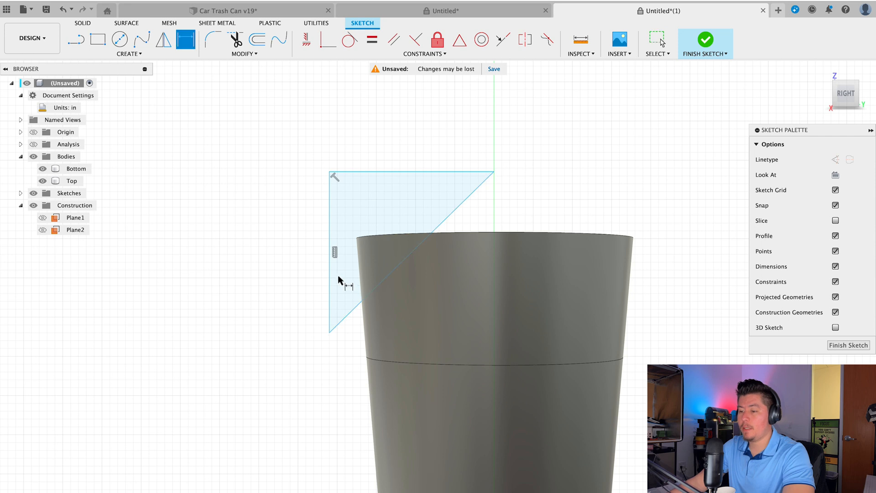
pyautogui.click(356, 306)
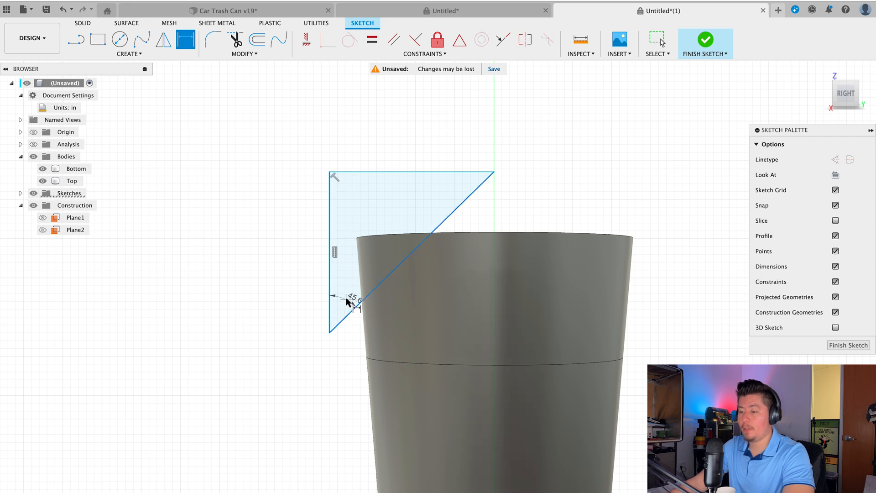
pyautogui.click(314, 376)
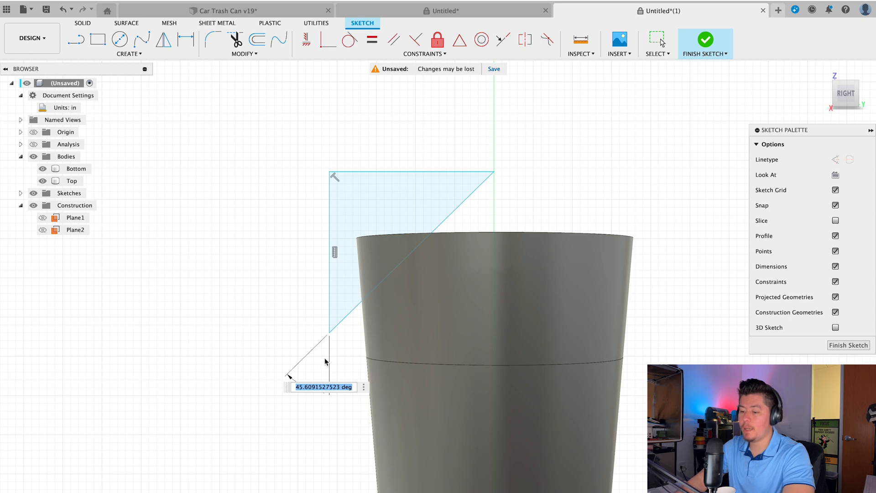
pyautogui.write('50')
pyautogui.press('Return')
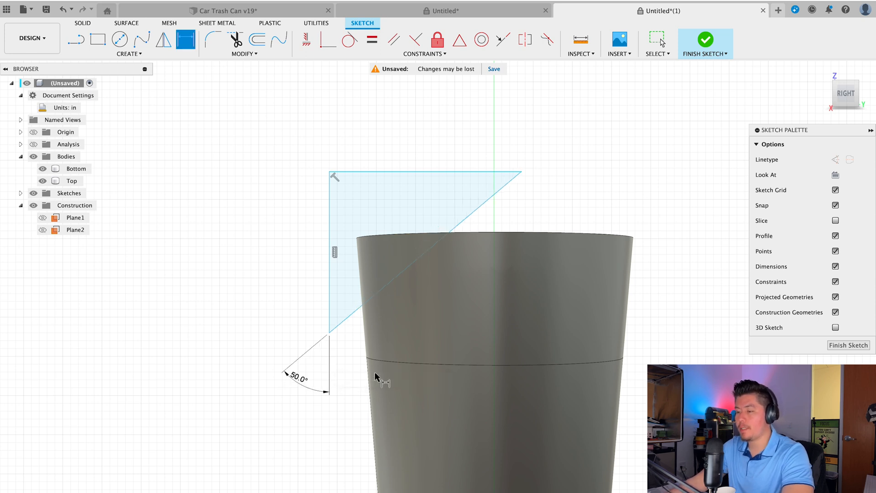
# Reposition the triangle so its horizontal leg sits just above the can's upper face and its inner corner meets the vertical center axis.
pyautogui.press('Escape')
pyautogui.moveTo(384, 173); pyautogui.dragTo(381, 221)
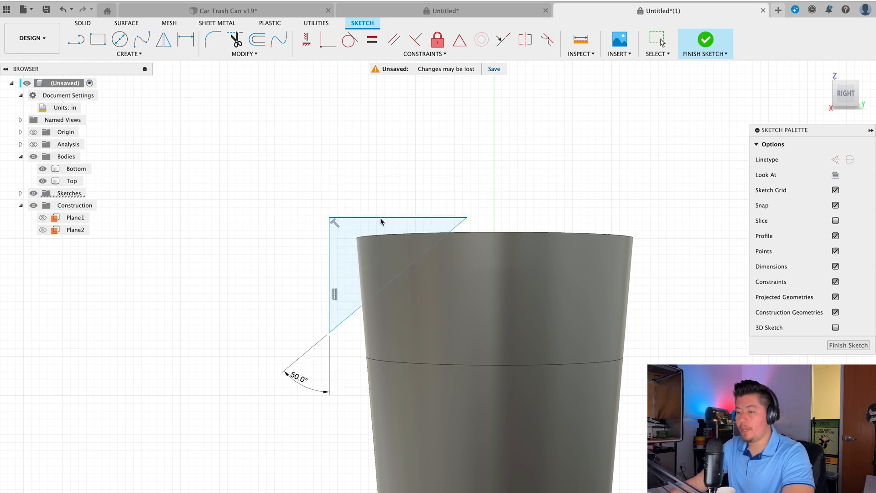
pyautogui.keyDown('shift'); pyautogui.moveTo(309, 352); pyautogui.dragTo(311, 344, button='middle'); pyautogui.keyUp('shift')
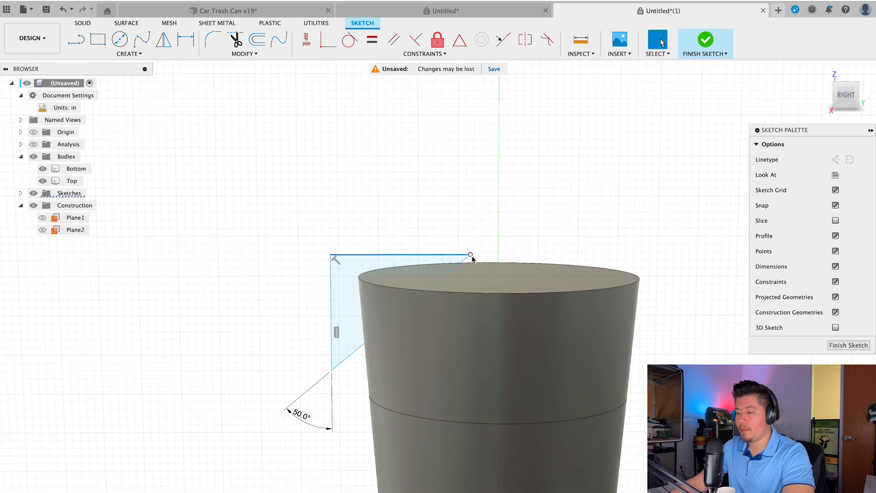
pyautogui.moveTo(470, 255); pyautogui.dragTo(498, 260)
pyautogui.keyDown('shift'); pyautogui.moveTo(446, 342); pyautogui.dragTo(445, 319, button='middle'); pyautogui.keyUp('shift')
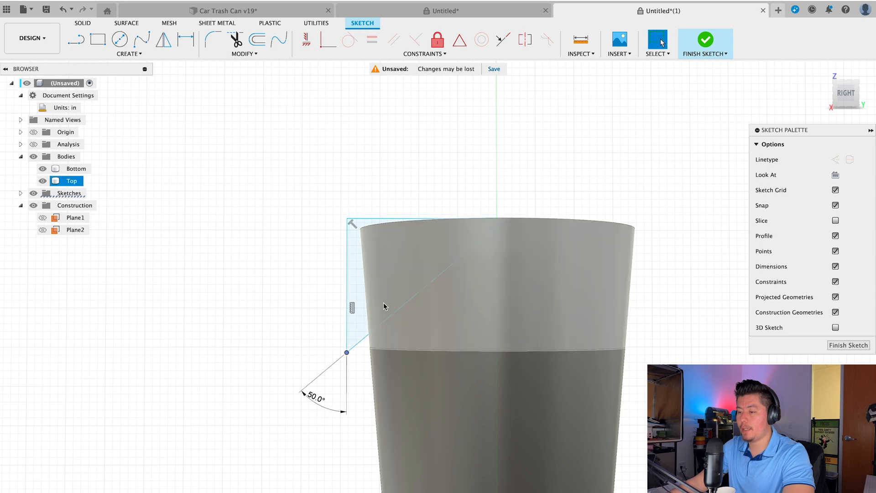
pyautogui.keyDown('shift'); pyautogui.moveTo(383, 303); pyautogui.dragTo(393, 325, button='middle'); pyautogui.keyUp('shift')
pyautogui.scroll(3, 499, 269)
pyautogui.moveTo(543, 260); pyautogui.dragTo(525, 262)
pyautogui.moveTo(505, 268)
pyautogui.keyDown('shift'); pyautogui.mouseDown(button='middle')
pyautogui.moveTo(404, 268)
pyautogui.moveTo(406, 260)
pyautogui.moveTo(420, 261)
pyautogui.moveTo(411, 267)
pyautogui.mouseUp(button='middle'); pyautogui.keyUp('shift')
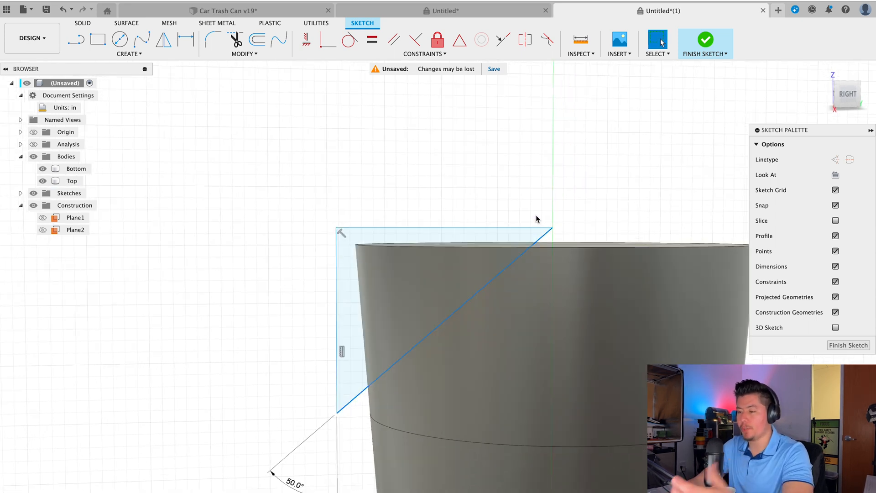
# Extrude the triangle as a two-sided cut through the Top body, 4.00 in on side 1 and 4.50 in on side 2.
pyautogui.scroll(-5, 354, 287)
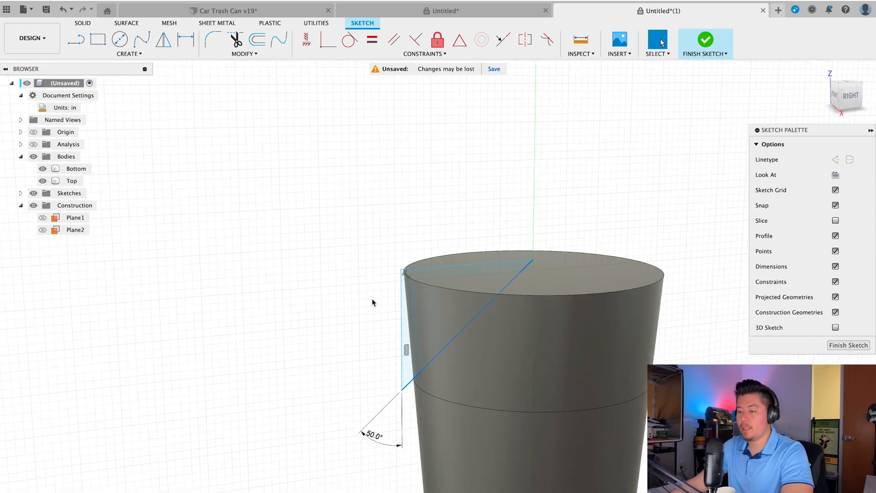
pyautogui.click(404, 337)
pyautogui.press('e')
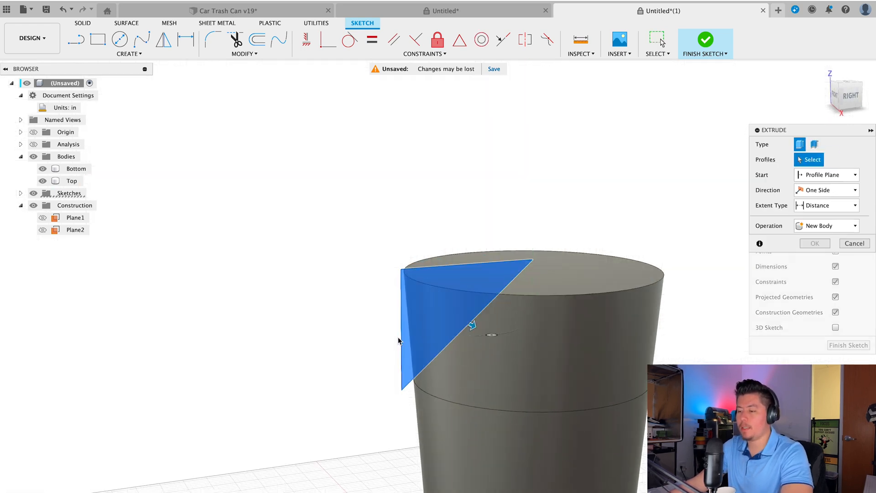
pyautogui.moveTo(425, 301); pyautogui.dragTo(557, 360)
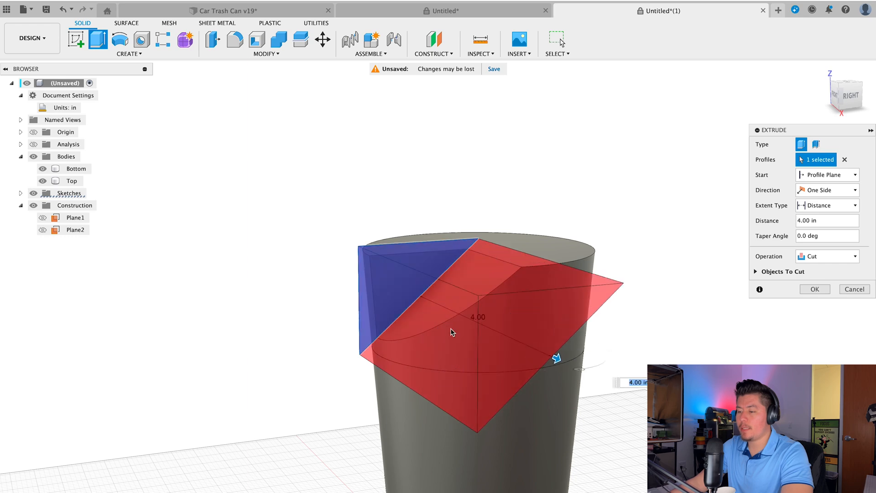
pyautogui.keyDown('shift'); pyautogui.moveTo(450, 333); pyautogui.dragTo(582, 277, button='middle'); pyautogui.keyUp('shift')
pyautogui.click(828, 190)
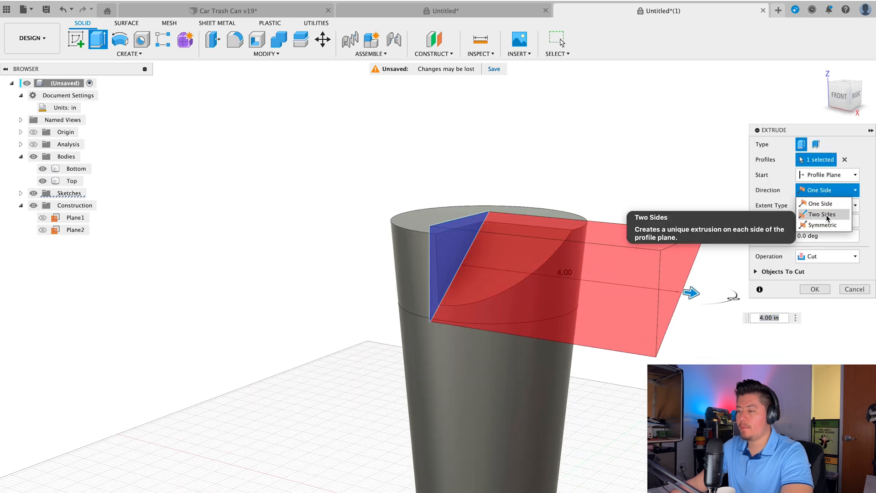
pyautogui.click(819, 211)
pyautogui.moveTo(452, 264)
pyautogui.mouseDown()
pyautogui.moveTo(332, 240)
pyautogui.moveTo(255, 240)
pyautogui.mouseUp()
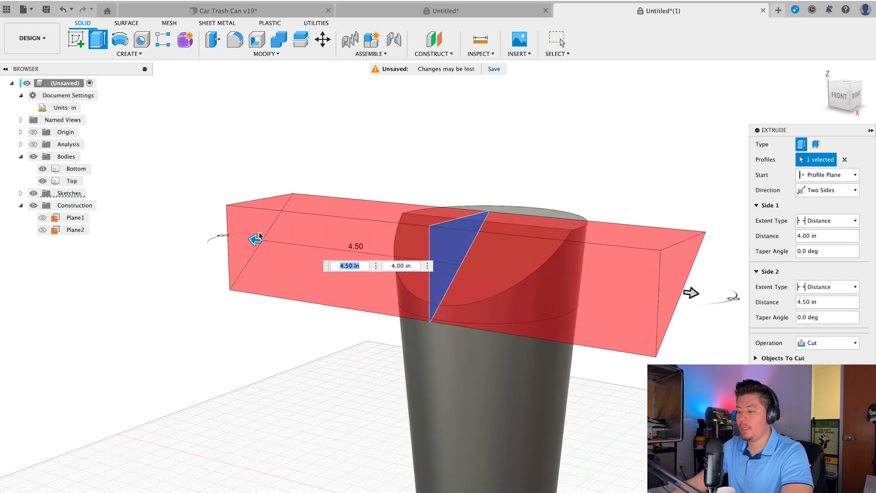
pyautogui.press('Return')
# Show Sketch3 and hide the Bottom body to expose the circles on the underside of the Top body.
pyautogui.keyDown('shift'); pyautogui.moveTo(405, 280); pyautogui.dragTo(435, 233, button='middle'); pyautogui.keyUp('shift')
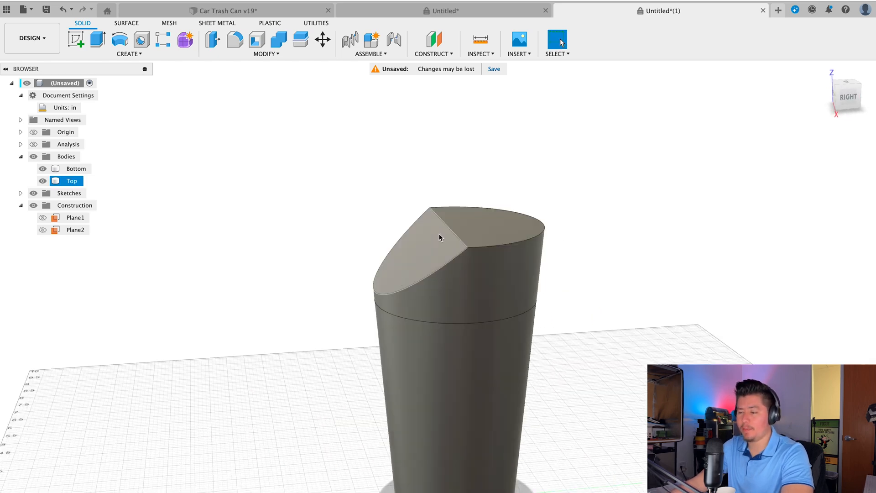
pyautogui.keyDown('shift'); pyautogui.moveTo(436, 287); pyautogui.dragTo(440, 261, button='middle'); pyautogui.keyUp('shift')
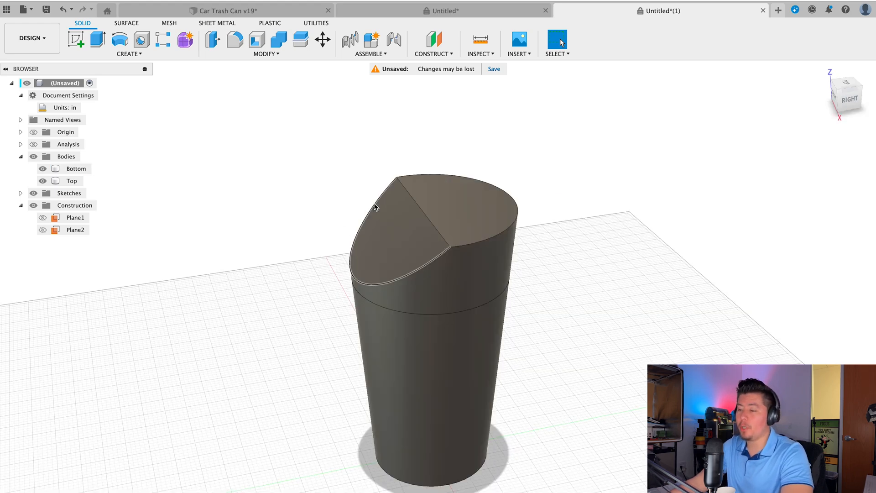
pyautogui.scroll(3, 413, 236)
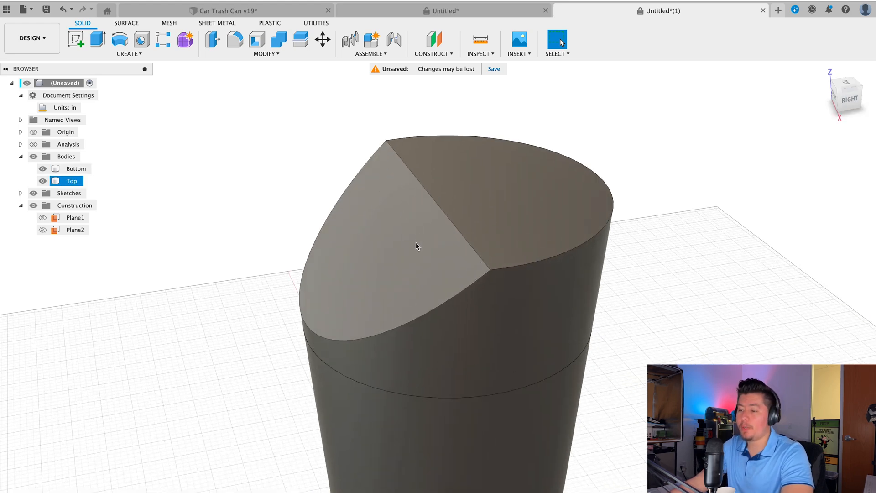
pyautogui.keyDown('shift'); pyautogui.moveTo(416, 243); pyautogui.dragTo(415, 266, button='middle'); pyautogui.keyUp('shift')
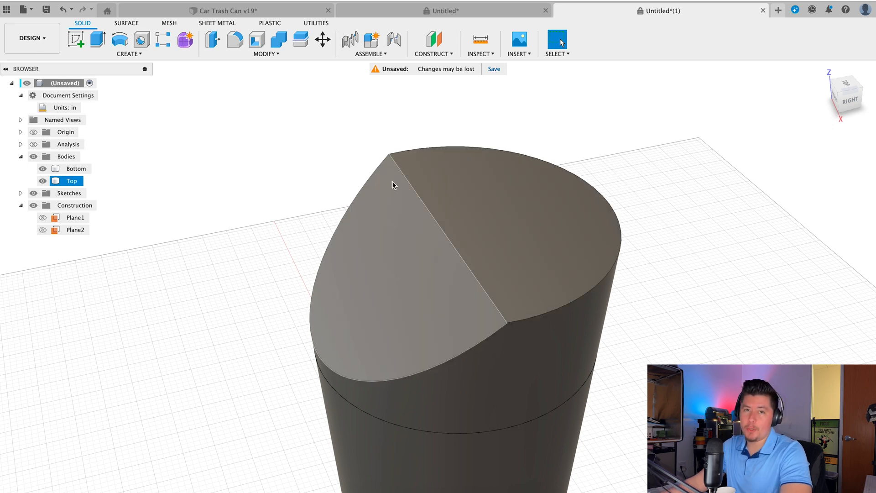
pyautogui.scroll(-2, 411, 258)
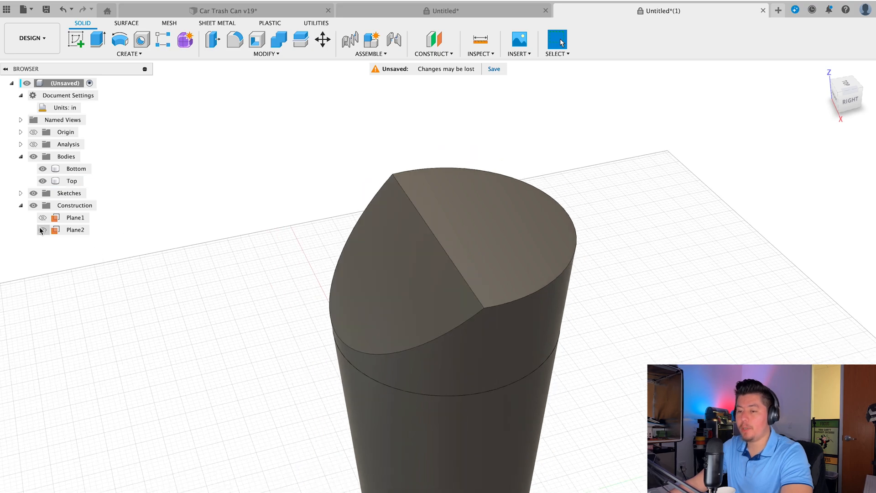
pyautogui.click(21, 193)
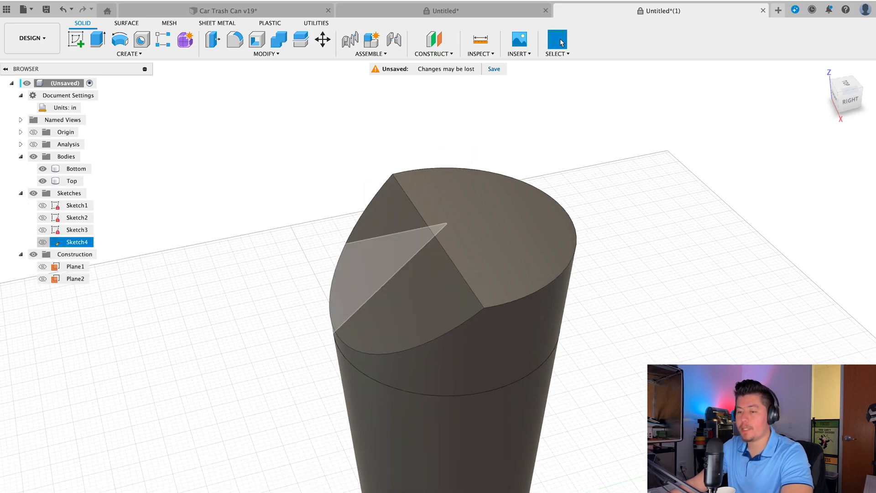
pyautogui.click(43, 230)
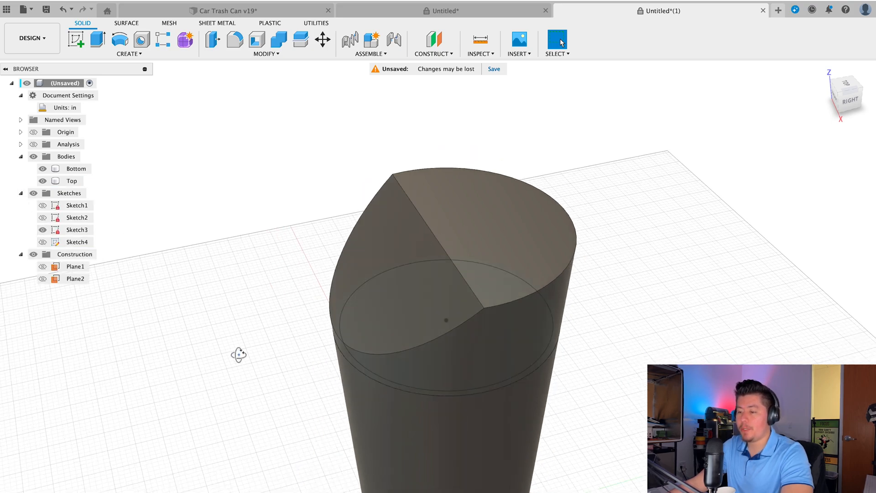
pyautogui.keyDown('shift'); pyautogui.moveTo(238, 354); pyautogui.dragTo(221, 275, button='middle'); pyautogui.keyUp('shift')
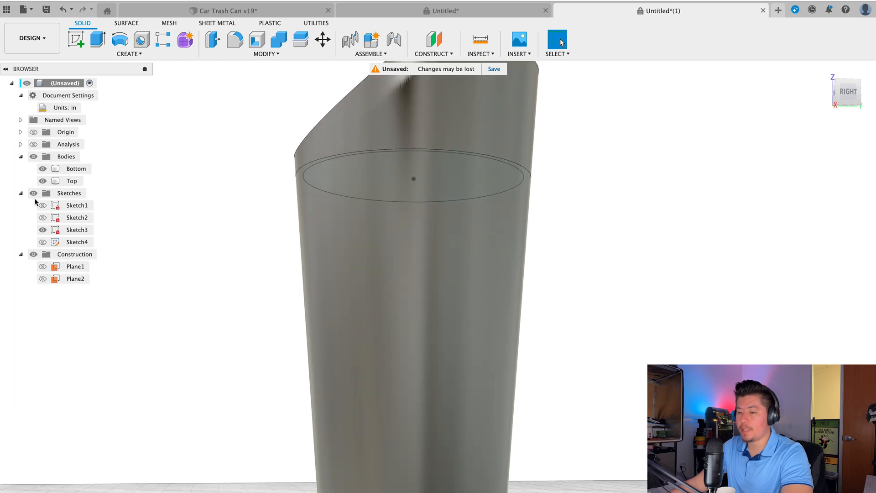
pyautogui.click(43, 170)
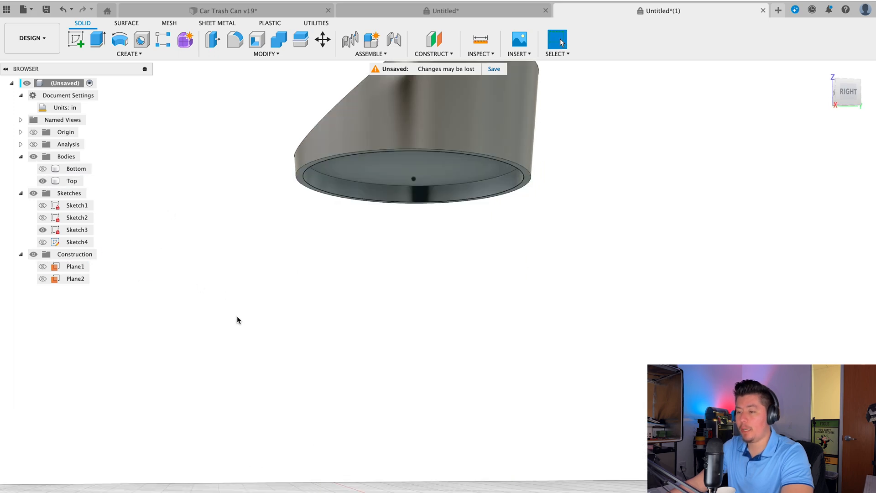
pyautogui.keyDown('shift'); pyautogui.moveTo(237, 319); pyautogui.dragTo(318, 279, button='middle'); pyautogui.keyUp('shift')
# Offset Sketch3's outer circle inward to add a third circle just inside the existing inner one.
pyautogui.press('o')
pyautogui.scroll(3, 303, 251)
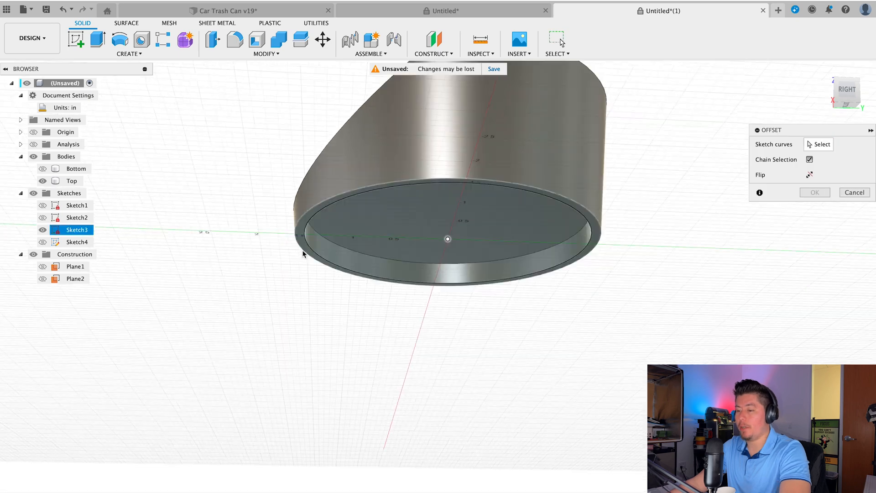
pyautogui.click(306, 218)
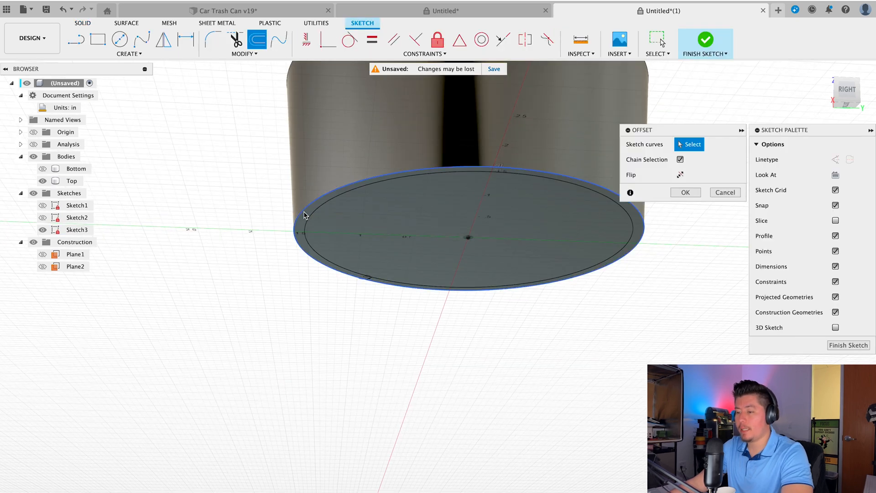
pyautogui.click(303, 211)
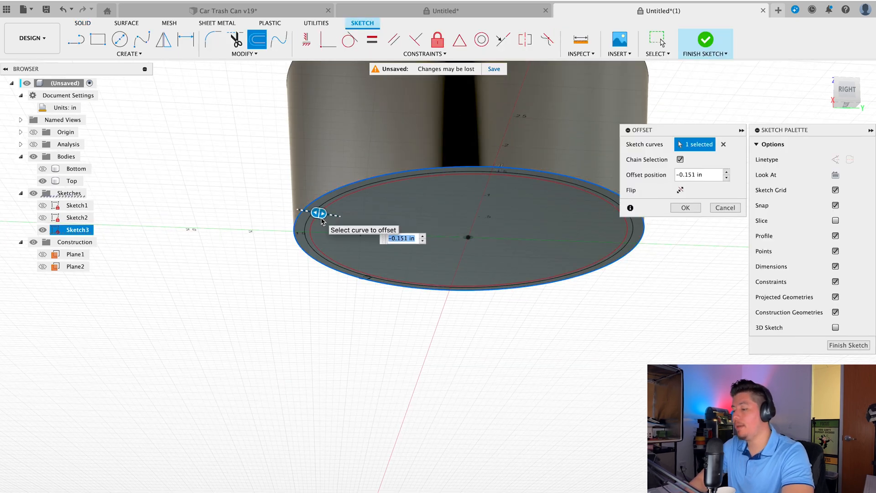
pyautogui.write('-1.5')
pyautogui.press('Return')
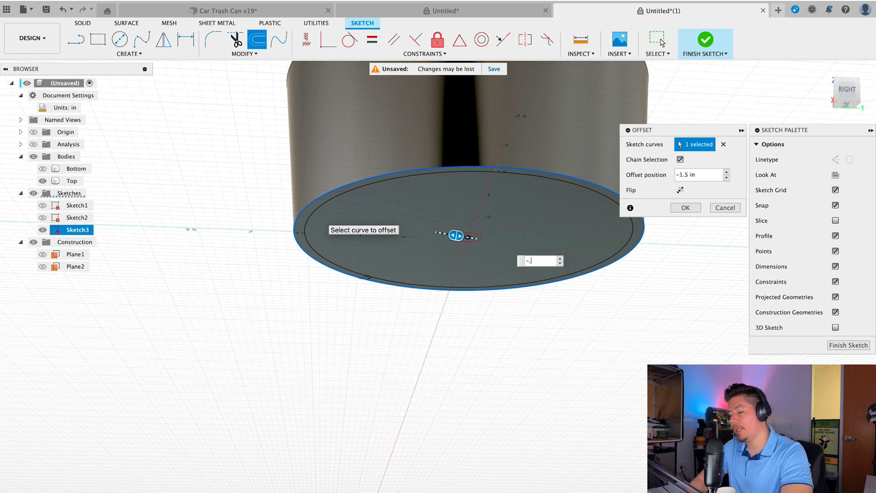
pyautogui.press('Return')
pyautogui.press('Return')
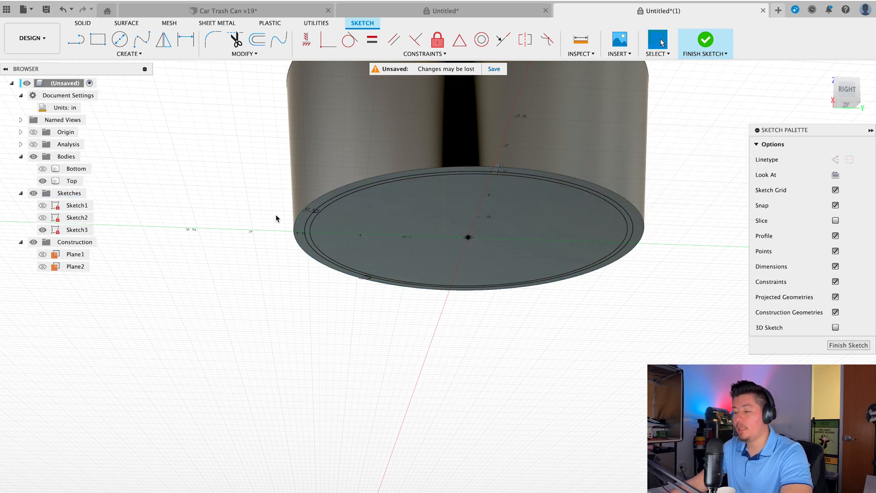
# Extrude the thin ring between the two inner circles as a 1.50 in cut up through the Top body.
pyautogui.scroll(3, 299, 248)
pyautogui.scroll(2, 299, 247)
pyautogui.click(328, 195)
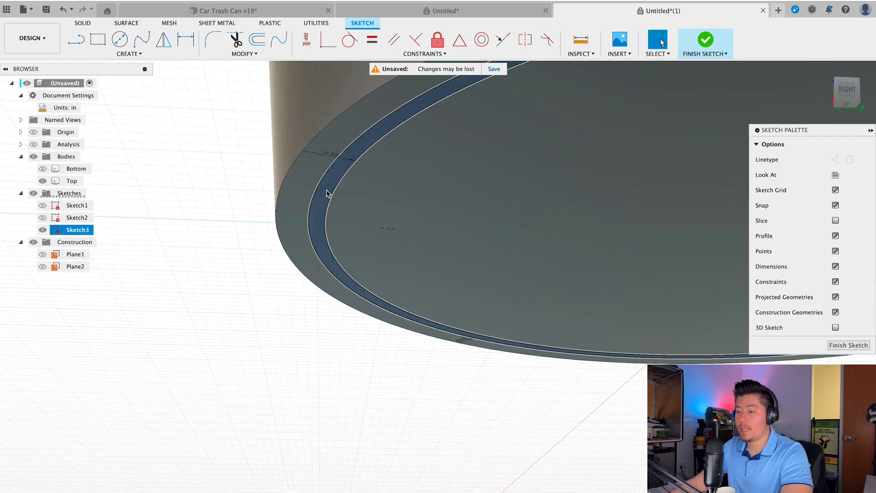
pyautogui.scroll(-4, 328, 195)
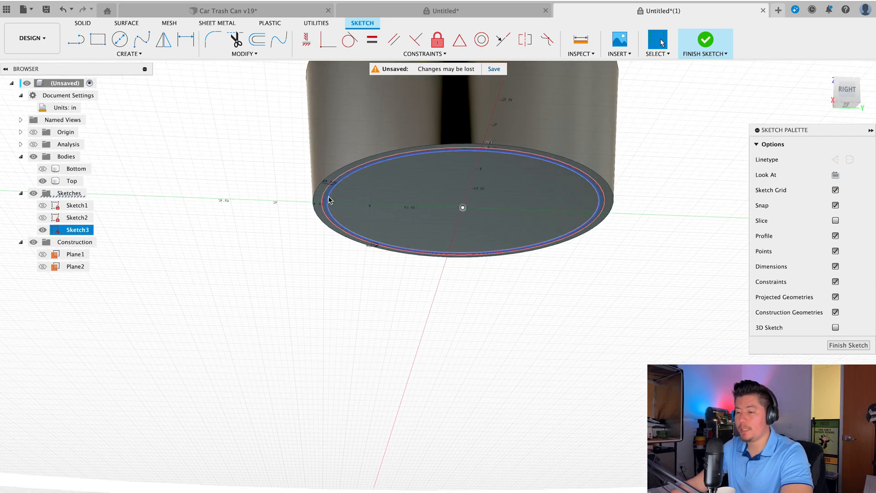
pyautogui.write('e')
pyautogui.write('1.5')
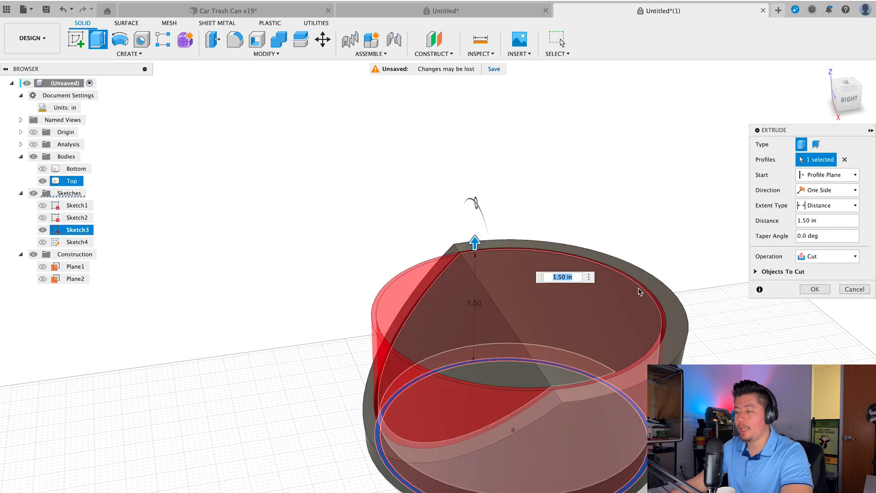
pyautogui.click(813, 289)
# Show the Bottom body and toggle the Top (1) rim to inspect how the lid core separates from it.
pyautogui.press('F6')
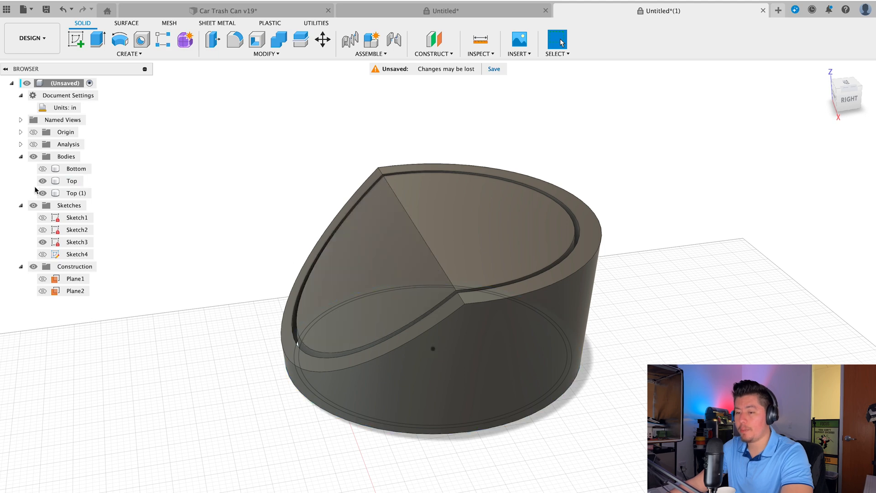
pyautogui.click(42, 168)
pyautogui.press('F6')
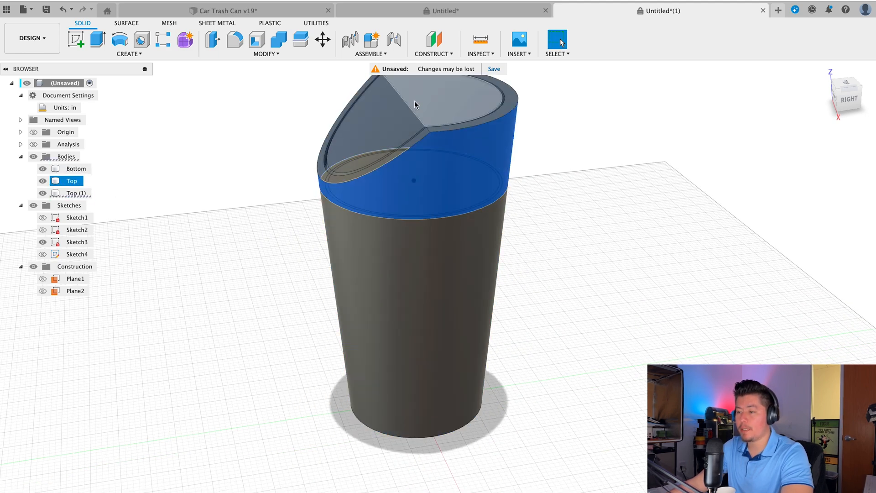
pyautogui.click(43, 193)
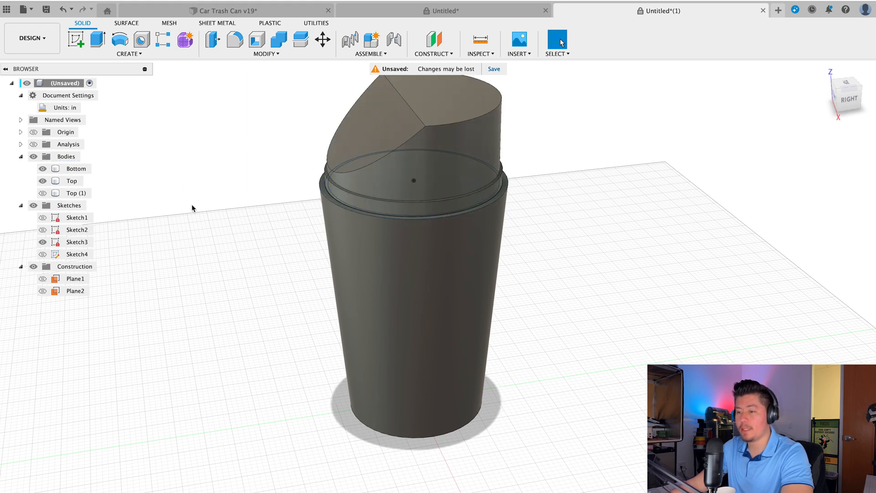
pyautogui.click(43, 193)
pyautogui.click(389, 151)
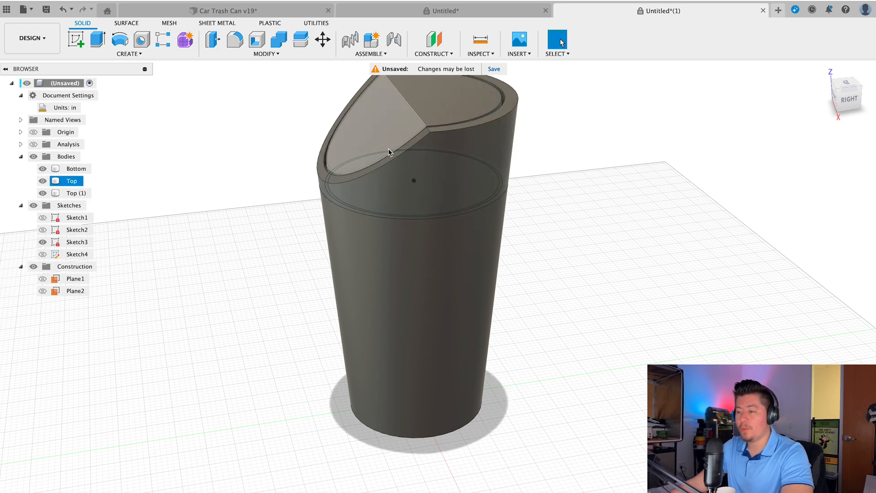
pyautogui.moveTo(355, 175); pyautogui.dragTo(381, 193, button='middle')
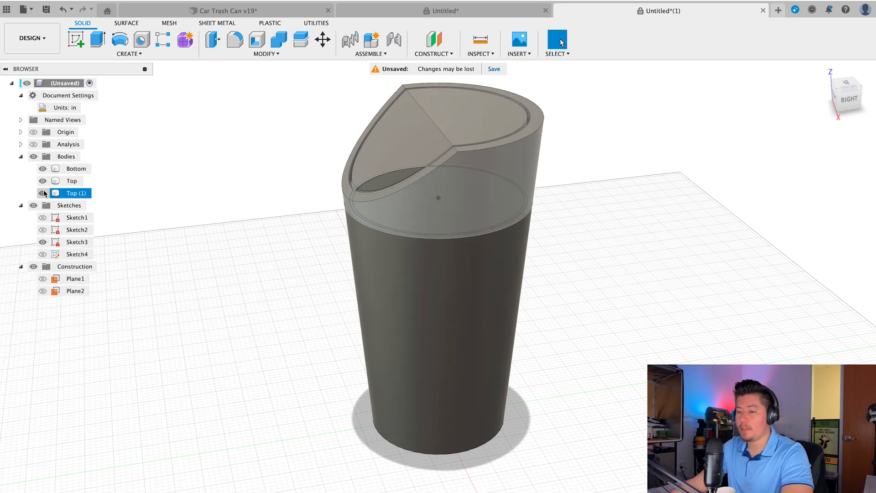
# Isolate the Top lid body and shell it to 0.2 in inside thickness, removing its curved side and bottom faces.
pyautogui.click(43, 193)
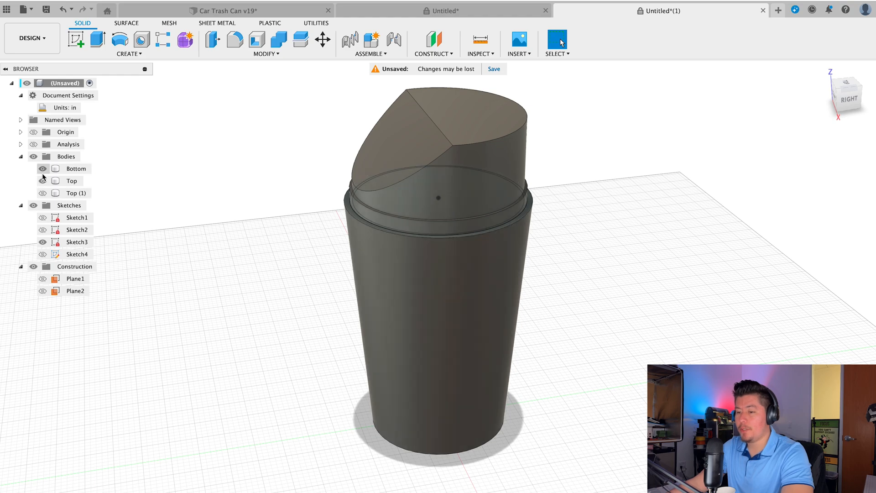
pyautogui.click(42, 170)
pyautogui.keyDown('shift'); pyautogui.moveTo(417, 239); pyautogui.dragTo(131, 244, button='middle'); pyautogui.keyUp('shift')
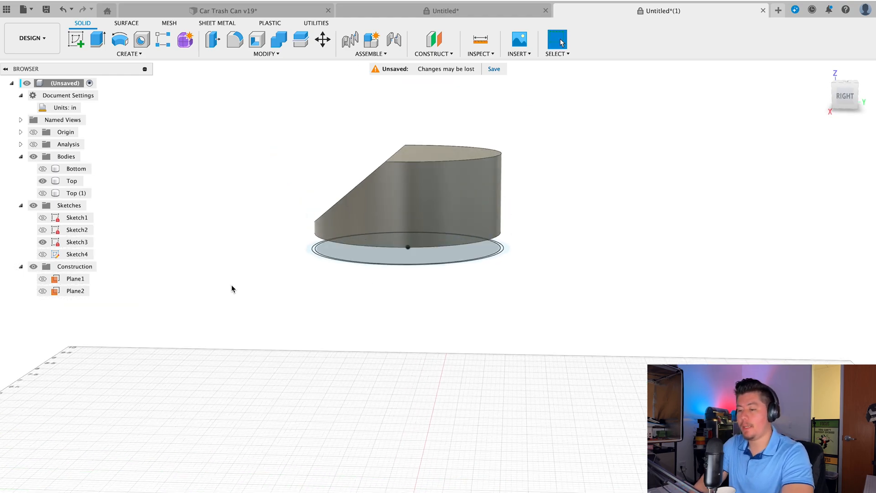
pyautogui.write('sshe')
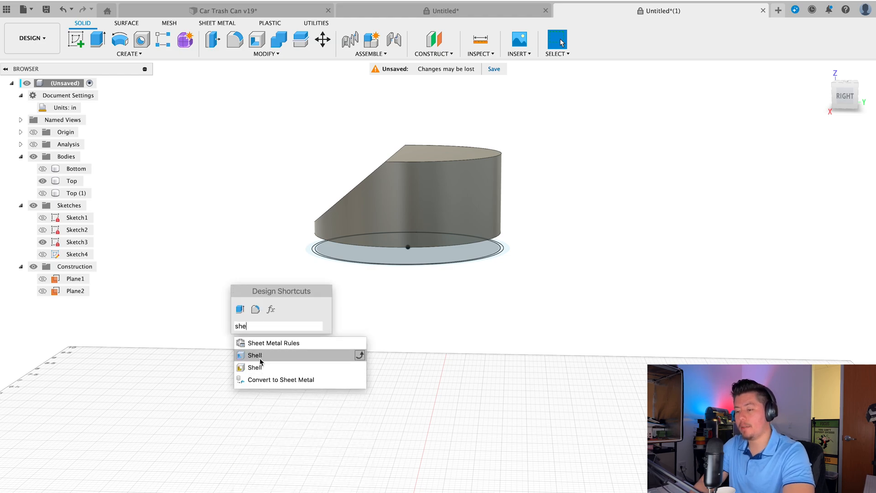
pyautogui.click(255, 355)
pyautogui.click(387, 217)
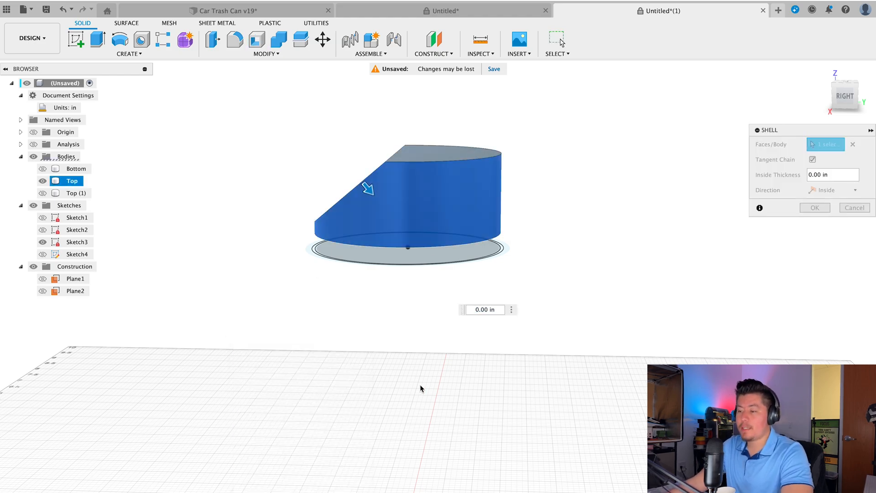
pyautogui.keyDown('shift'); pyautogui.moveTo(420, 384); pyautogui.dragTo(304, 400, button='middle'); pyautogui.keyUp('shift')
pyautogui.click(419, 213)
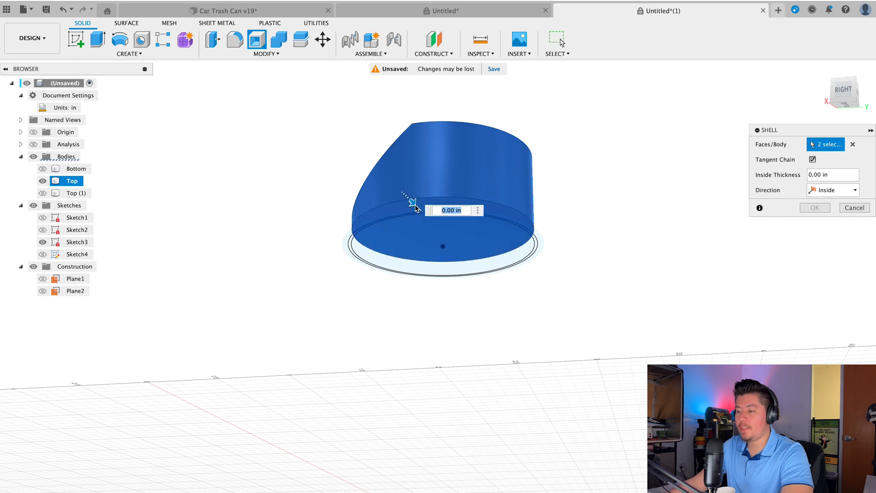
pyautogui.write('.2')
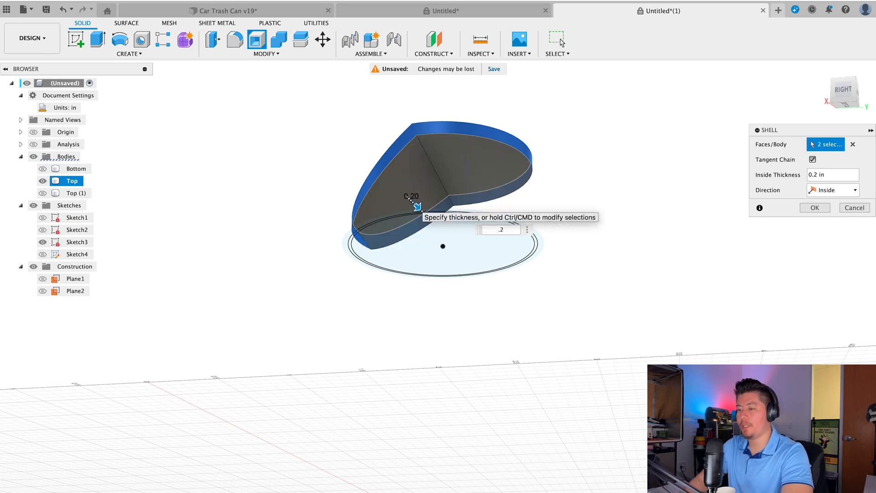
pyautogui.press('Return')
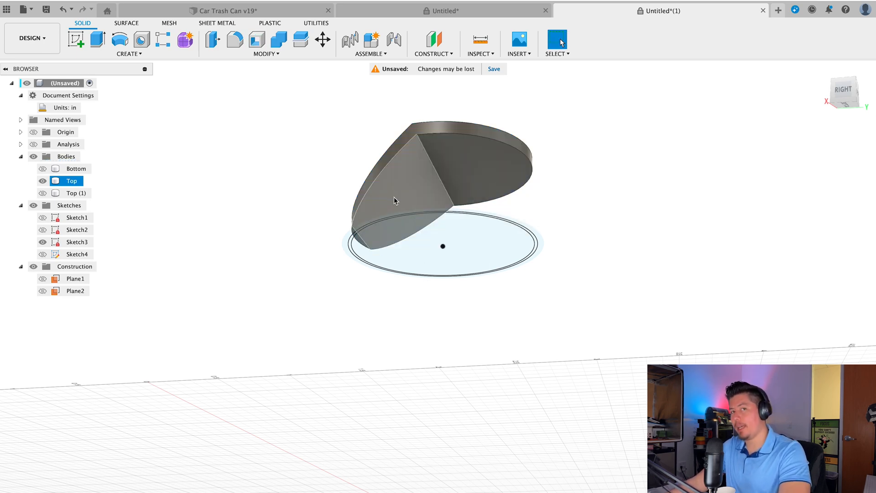
# Show the Bottom and Top (1) bodies again and turn on the section analysis to inspect the hollowed lid.
pyautogui.click(308, 159)
pyautogui.moveTo(285, 201)
pyautogui.keyDown('shift'); pyautogui.mouseDown(button='middle')
pyautogui.moveTo(308, 215)
pyautogui.moveTo(294, 197)
pyautogui.moveTo(342, 208)
pyautogui.moveTo(326, 233)
pyautogui.moveTo(303, 207)
pyautogui.mouseUp(button='middle'); pyautogui.keyUp('shift')
pyautogui.click(42, 169)
pyautogui.click(42, 193)
pyautogui.click(73, 193)
pyautogui.click(34, 144)
pyautogui.keyDown('shift'); pyautogui.moveTo(308, 276); pyautogui.dragTo(436, 159, button='middle'); pyautogui.keyUp('shift')
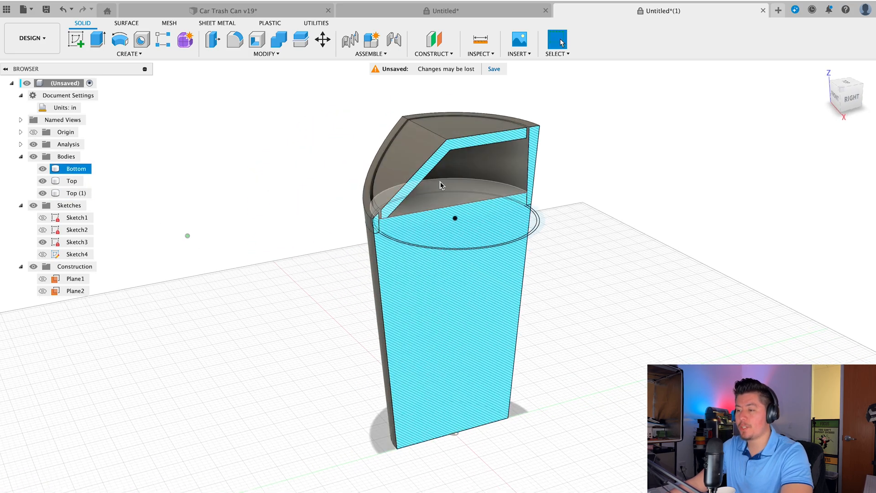
# Hide the Top and Top (1) bodies and turn off the section analysis, leaving only the Bottom body shown.
pyautogui.click(436, 160)
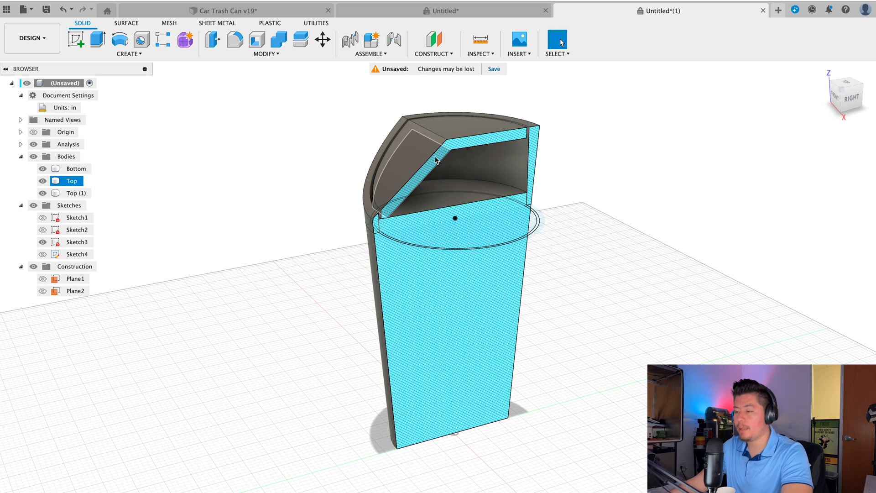
pyautogui.click(508, 354)
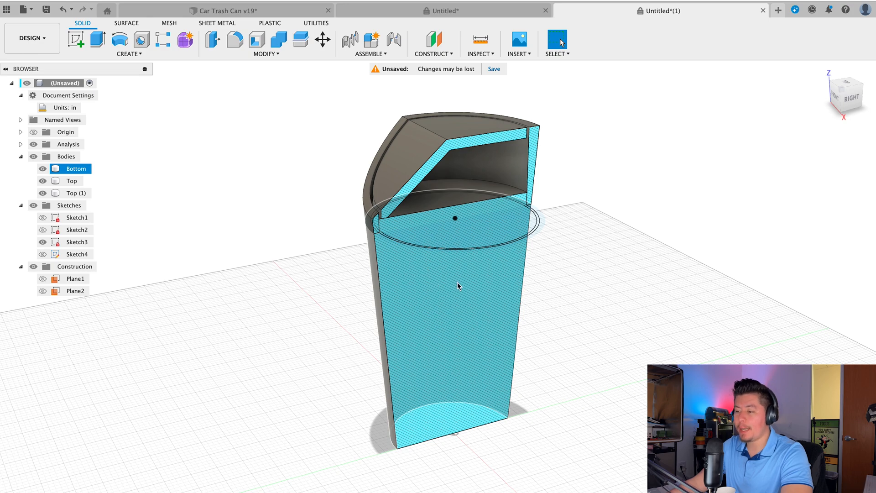
pyautogui.click(43, 181)
pyautogui.click(43, 193)
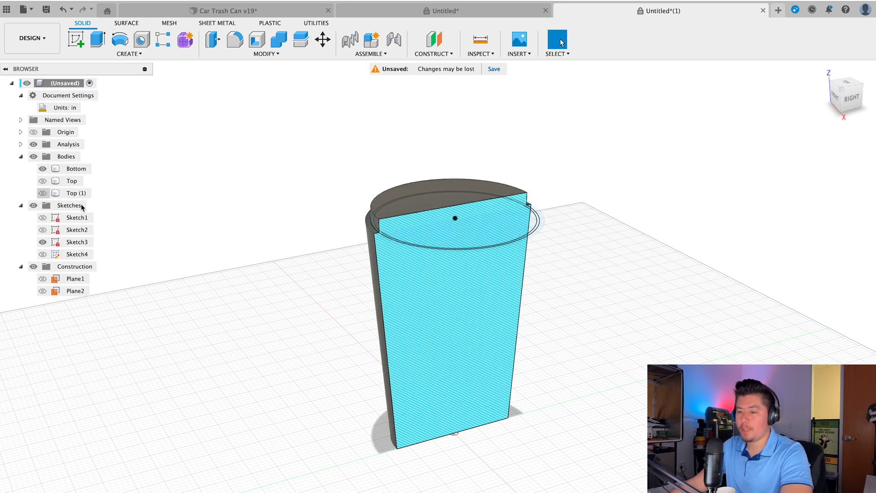
pyautogui.click(34, 144)
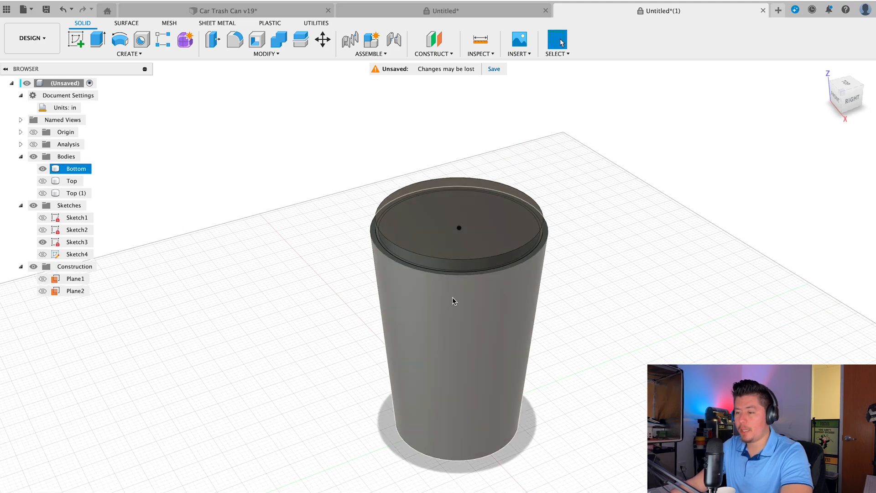
# Shell the Bottom body to 0.1 in inside thickness, removing its top face.
pyautogui.write('sse')
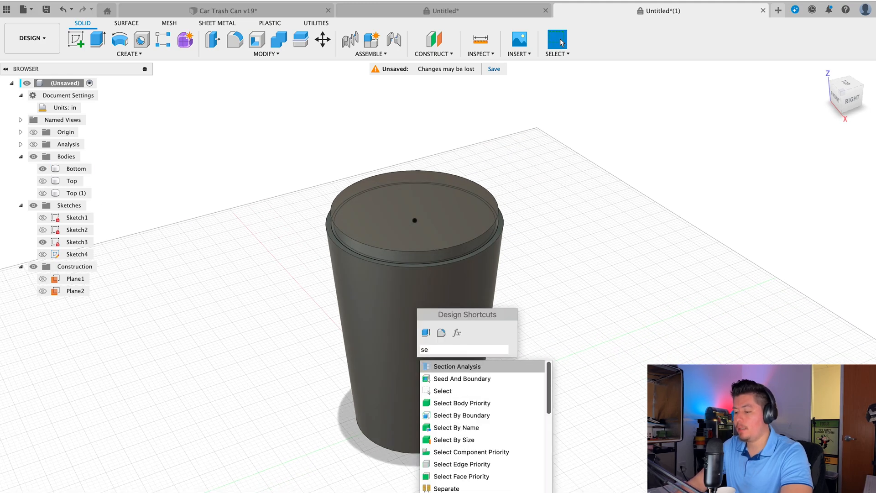
pyautogui.press('BackSpace')
pyautogui.write('he')
pyautogui.click(441, 378)
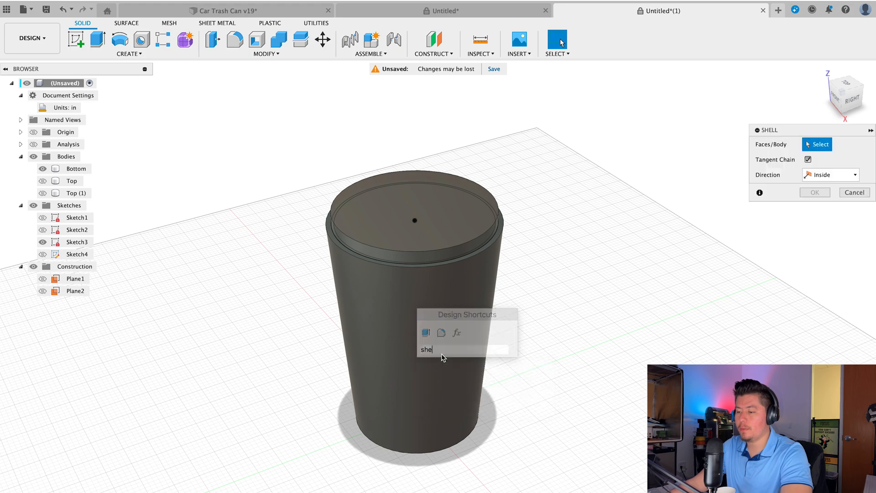
pyautogui.click(404, 231)
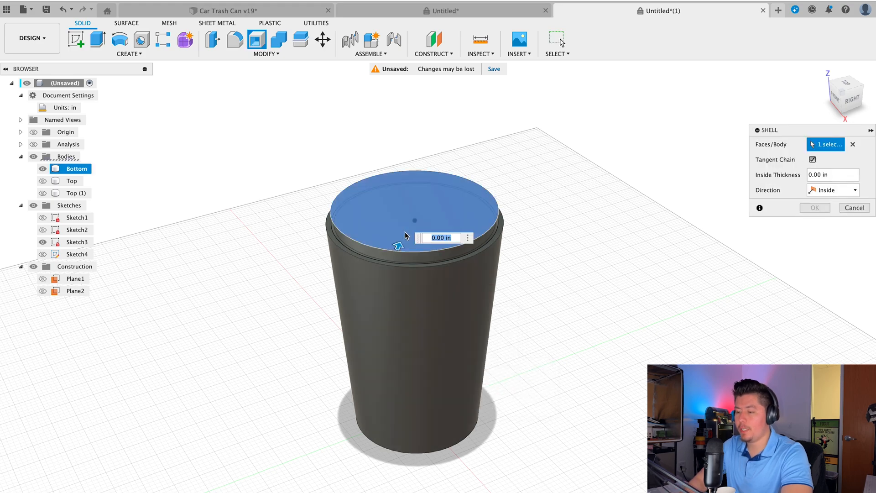
pyautogui.write('.1')
pyautogui.press('Return')
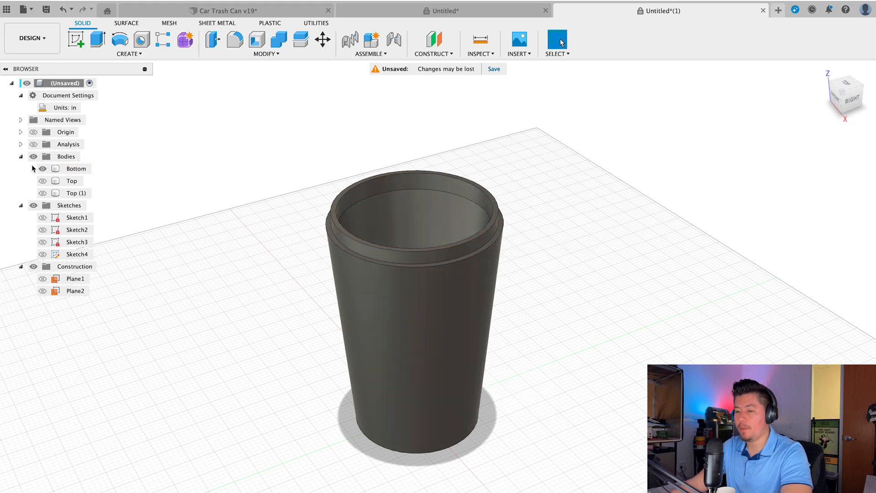
# Turn the section analysis and both Top bodies back on and examine the joint between lid, rim and hollowed Bottom.
pyautogui.click(34, 142)
pyautogui.click(43, 181)
pyautogui.click(43, 193)
pyautogui.keyDown('shift'); pyautogui.moveTo(146, 229); pyautogui.dragTo(330, 172, button='middle'); pyautogui.keyUp('shift')
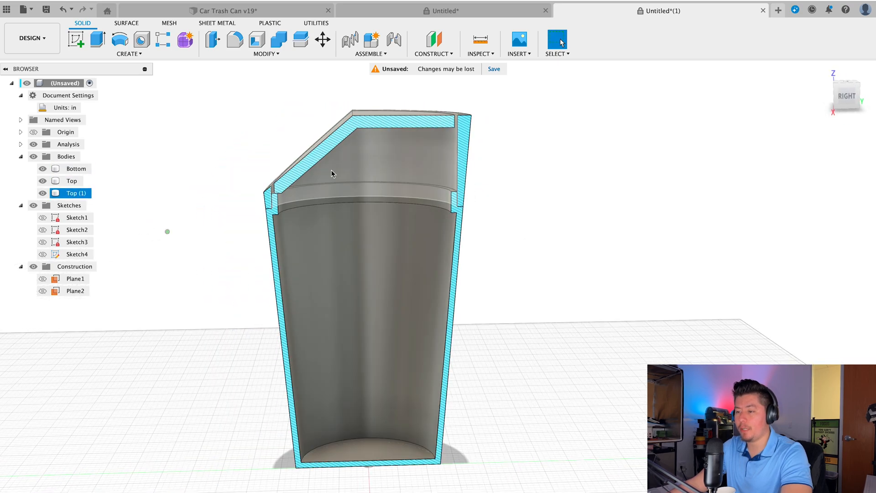
pyautogui.scroll(5, 328, 195)
pyautogui.scroll(-3, 405, 338)
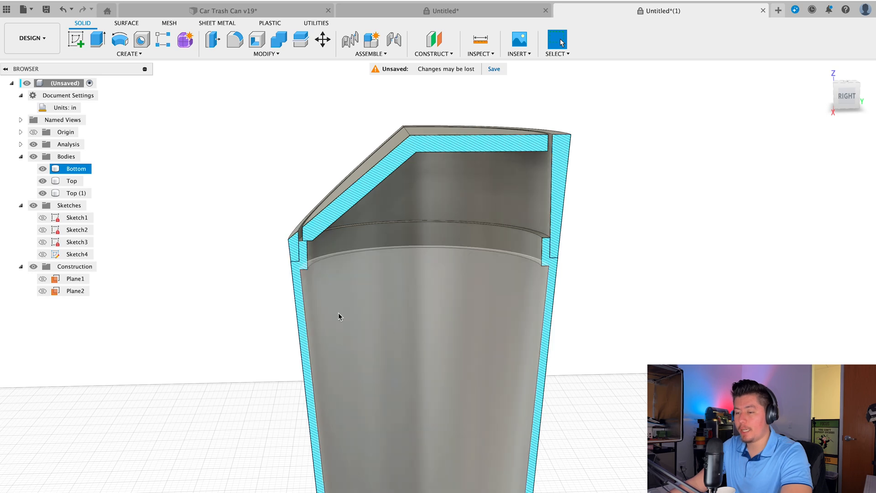
pyautogui.scroll(5, 307, 269)
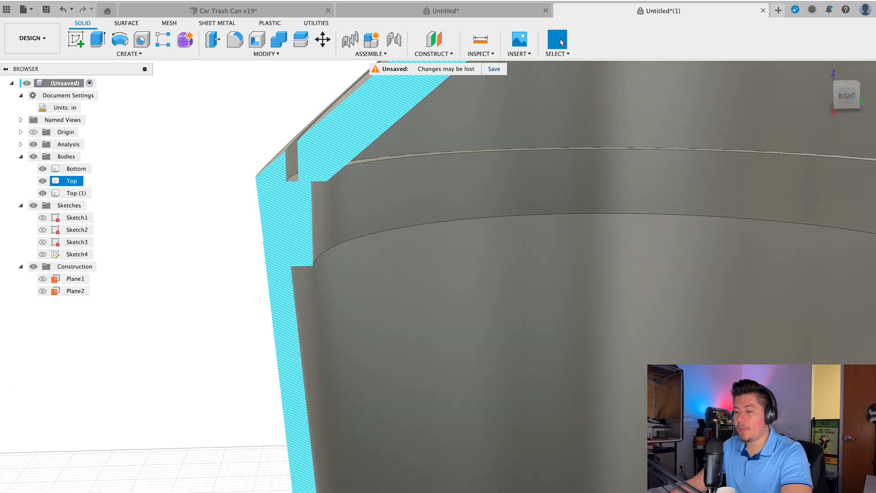
pyautogui.scroll(-3, 316, 189)
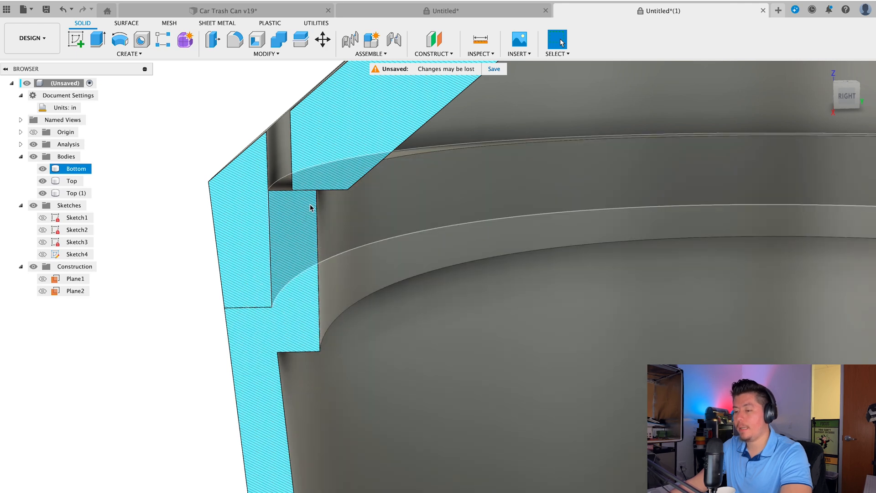
pyautogui.scroll(-3, 255, 299)
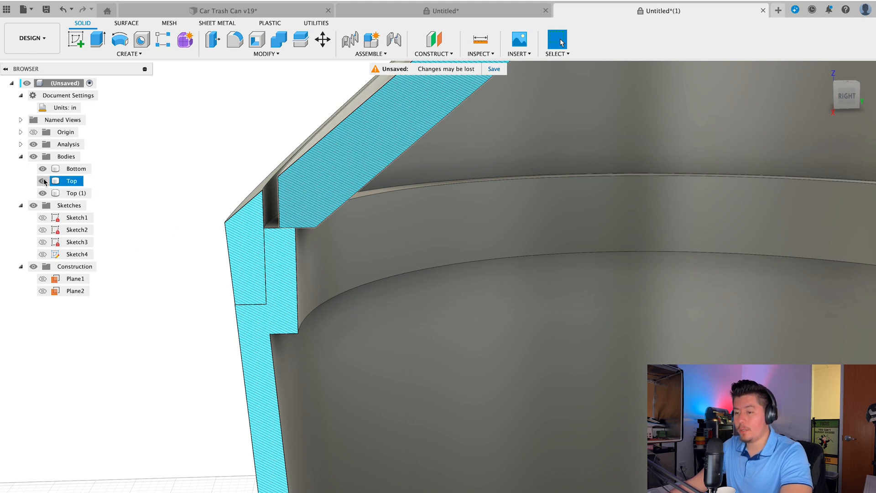
# Hide the Top lid body and chamfer the inner upper edge of the Bottom's lip by 0.05 in with equal distance.
pyautogui.click(43, 193)
pyautogui.click(43, 193)
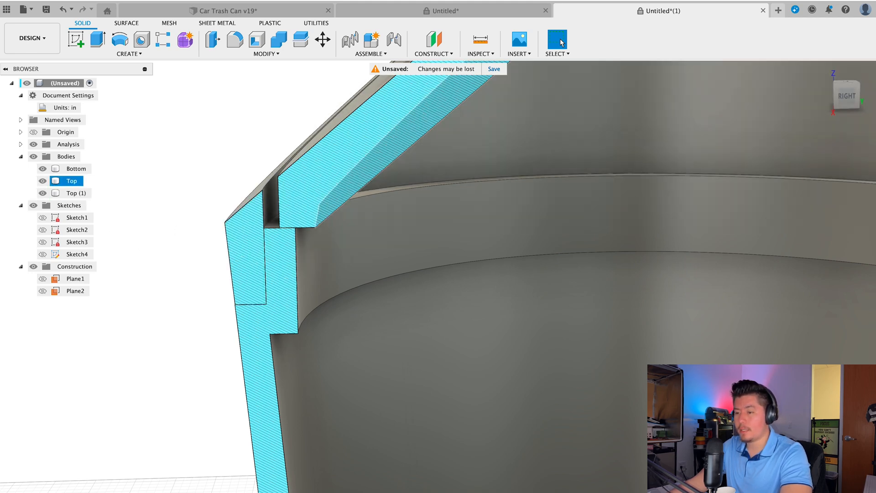
pyautogui.click(43, 181)
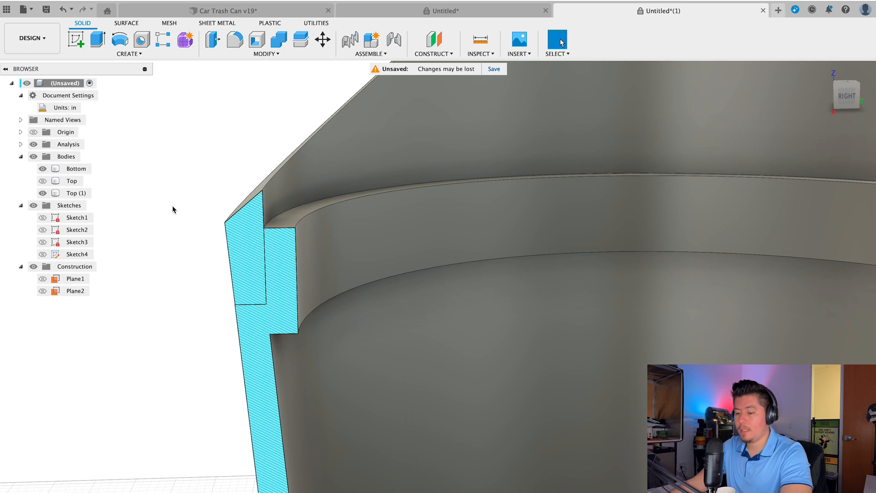
pyautogui.write('sch')
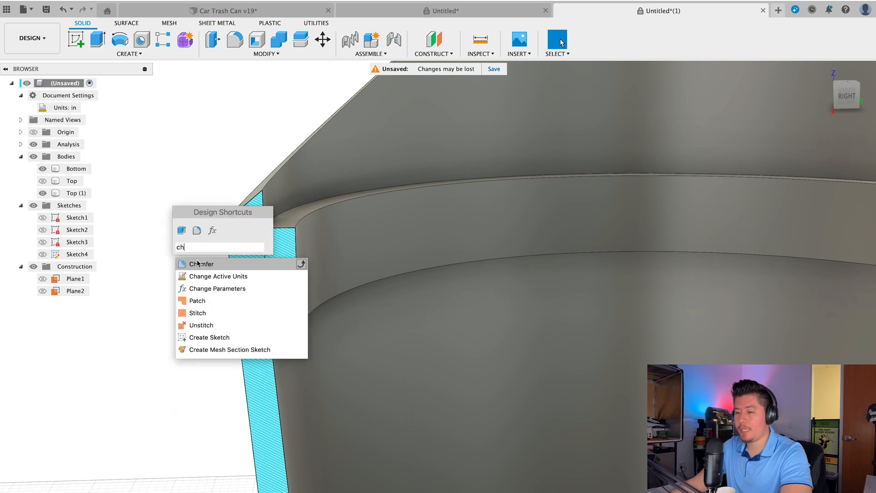
pyautogui.press('Return')
pyautogui.click(307, 217)
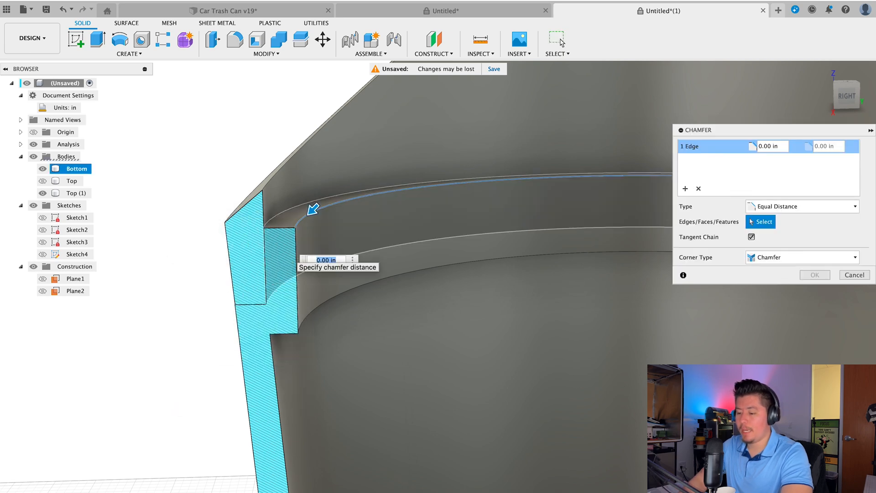
pyautogui.write('.2')
pyautogui.press('BackSpace')
pyautogui.write('1')
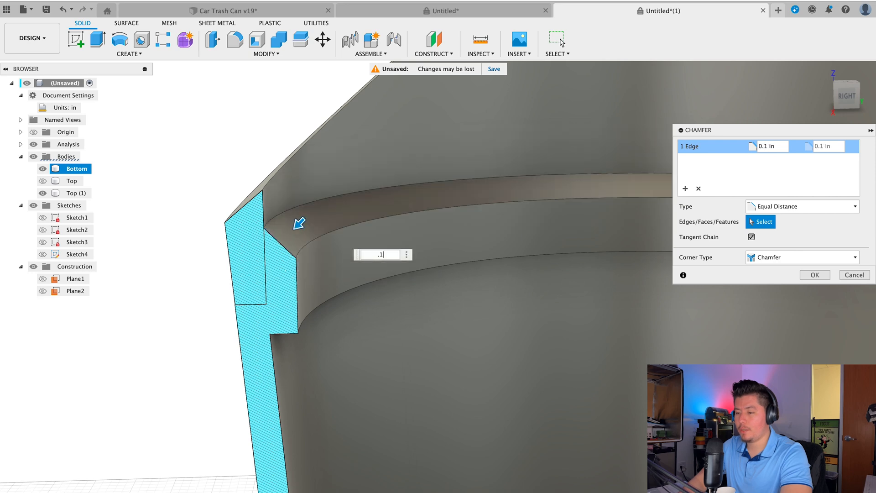
pyautogui.press('BackSpace')
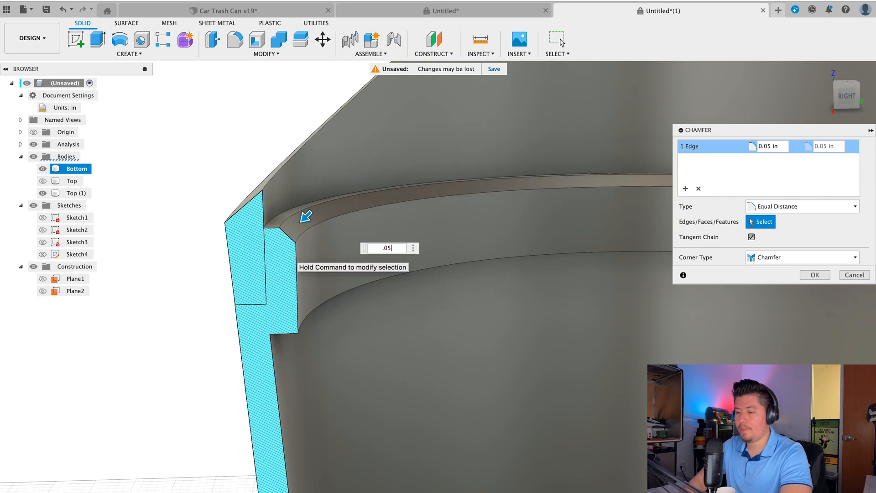
pyautogui.press('Return')
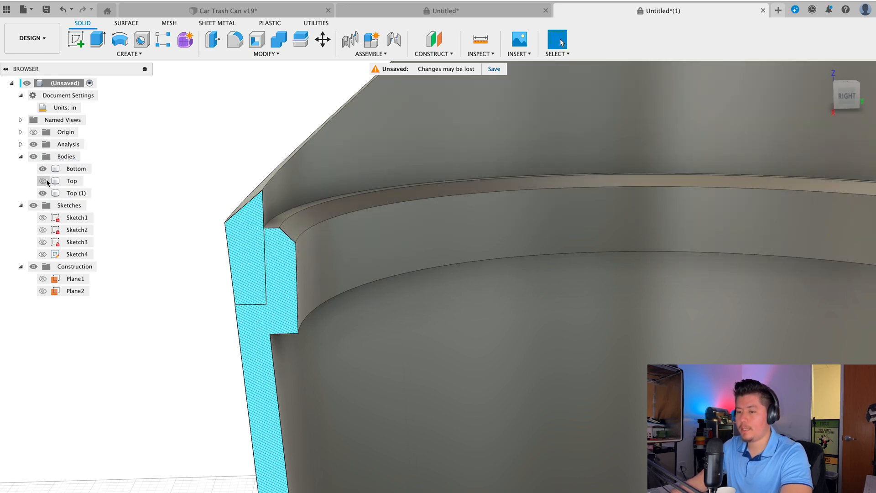
# Show the Top lid again and edit the lip chamfer, trying 0.075 in before setting its distance to 0.1 in.
pyautogui.click(45, 181)
pyautogui.scroll(-5, 151, 253)
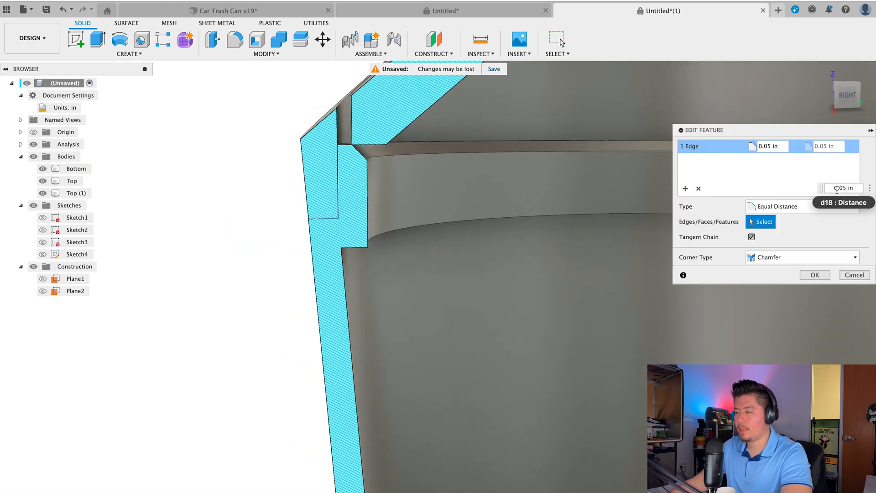
pyautogui.press('BackSpace')
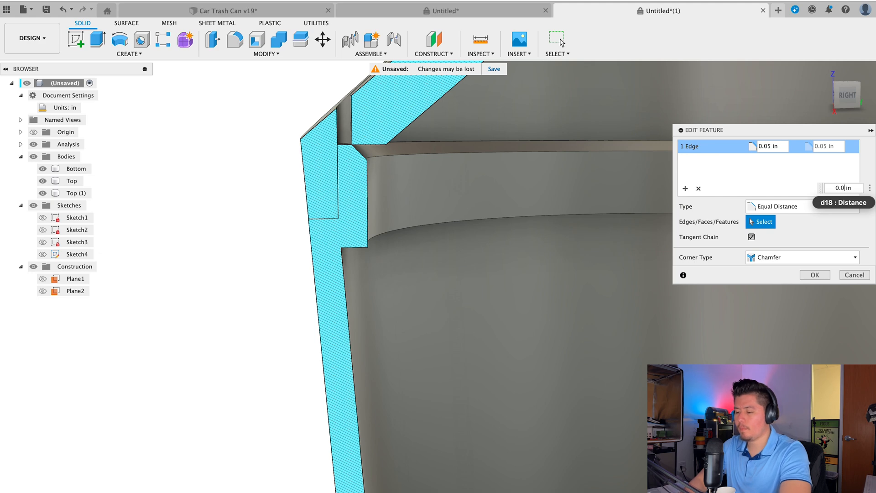
pyautogui.write('75')
pyautogui.press('Return')
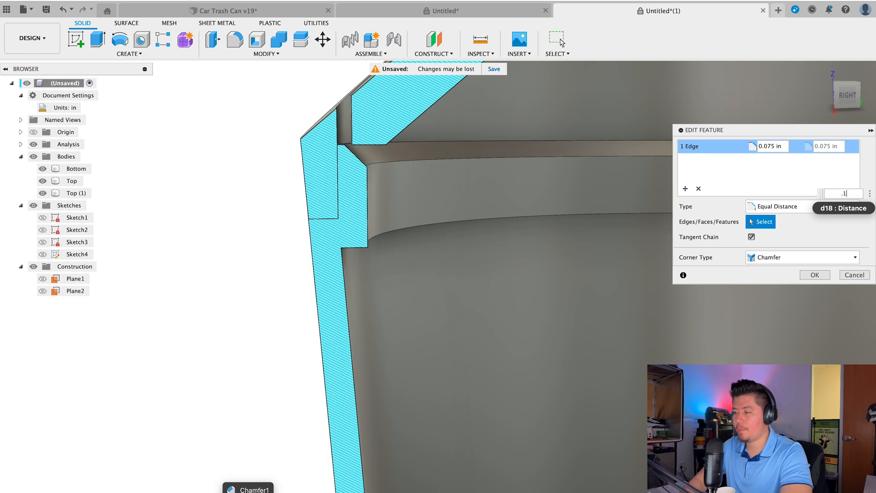
pyautogui.press('Return')
# Chamfer the inner edge under the Bottom's lip, where the overhang meets the inside wall, by 0.09 in.
pyautogui.scroll(-3, 684, 232)
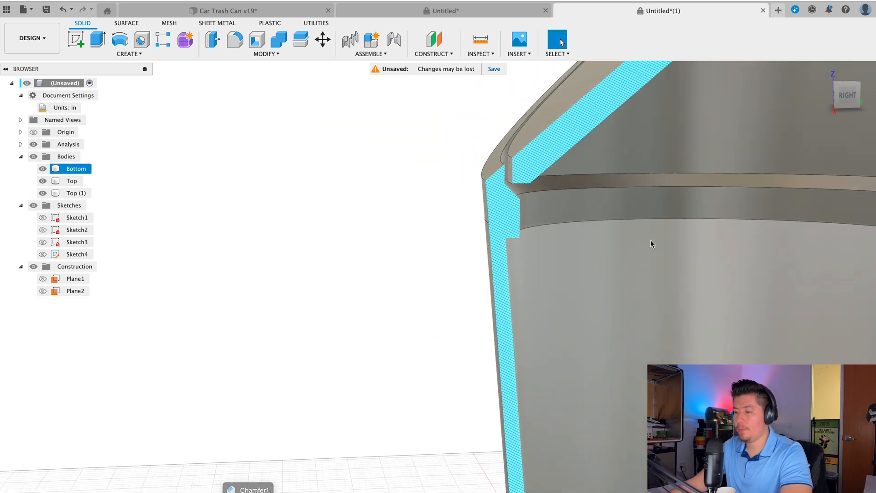
pyautogui.scroll(-3, 540, 277)
pyautogui.keyDown('shift'); pyautogui.moveTo(463, 306); pyautogui.dragTo(467, 342, button='middle'); pyautogui.keyUp('shift')
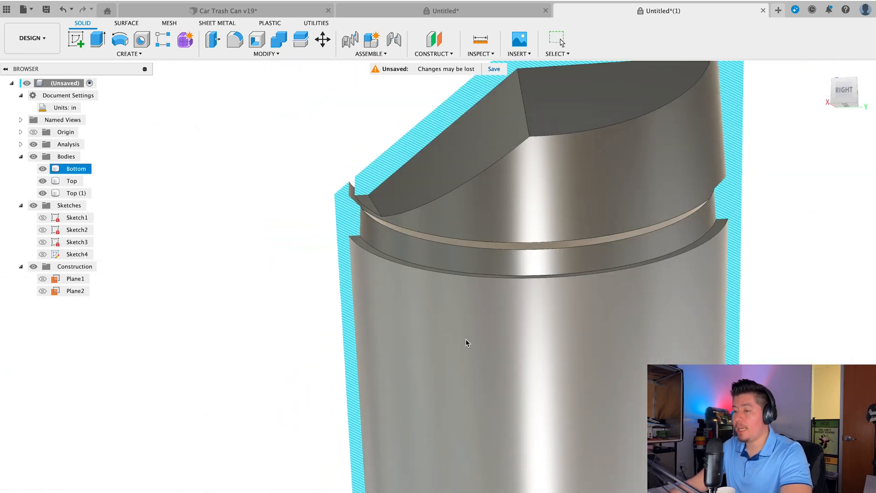
pyautogui.press('Escape')
pyautogui.scroll(5, 465, 342)
pyautogui.write('sch')
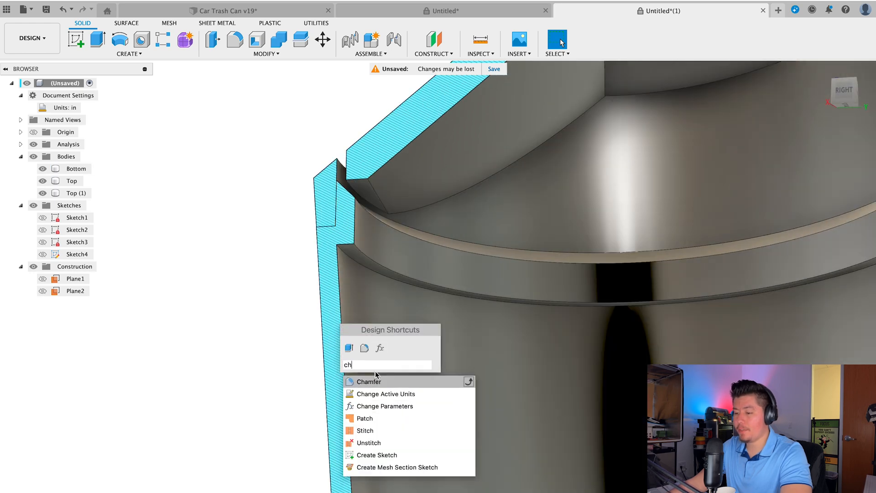
pyautogui.click(373, 382)
pyautogui.click(355, 263)
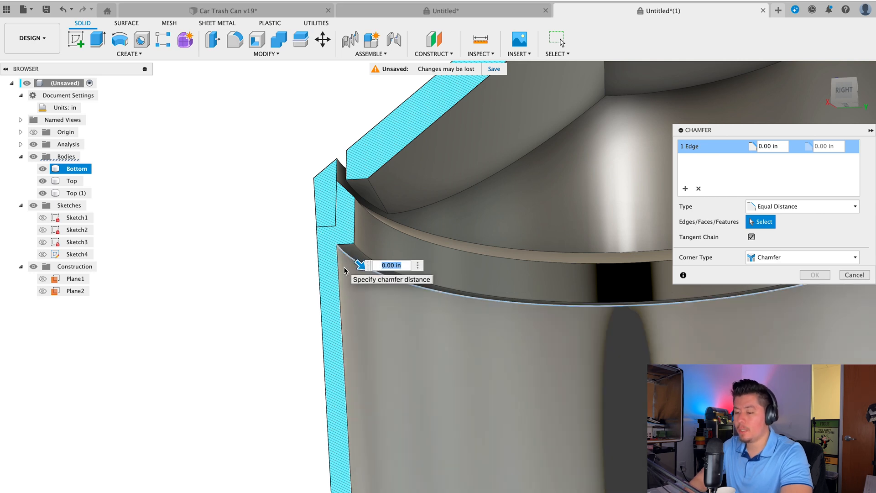
pyautogui.write('.1')
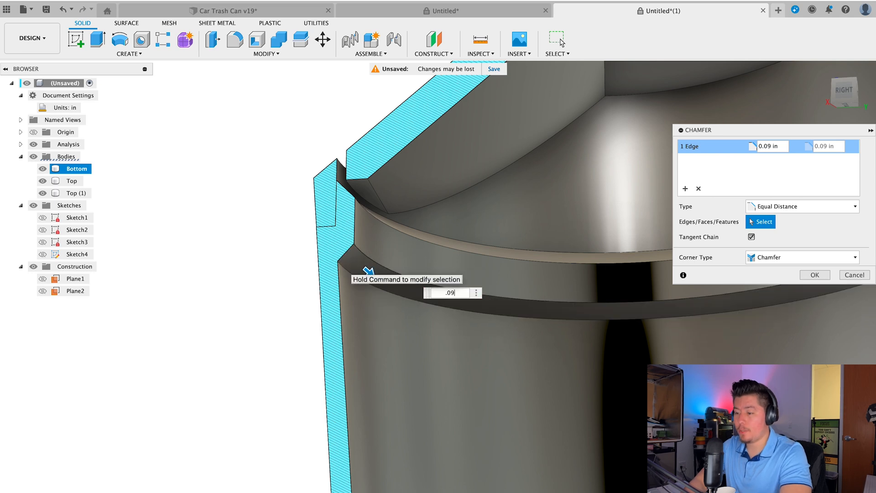
pyautogui.press('Return')
# Hide the Top and Top (1) bodies to examine the two chamfers on the Bottom's lip in section.
pyautogui.keyDown('shift'); pyautogui.moveTo(367, 270); pyautogui.dragTo(379, 298, button='middle'); pyautogui.keyUp('shift')
pyautogui.scroll(10, 378, 298)
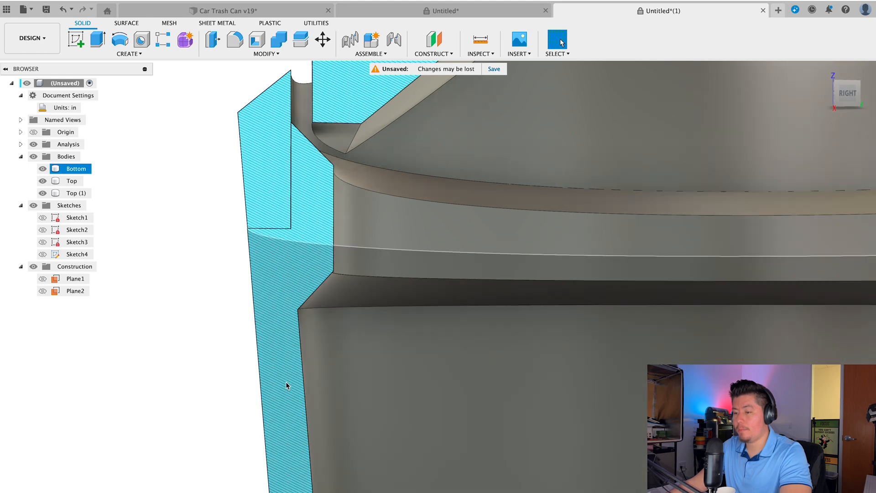
pyautogui.moveTo(287, 385); pyautogui.dragTo(289, 256, button='middle')
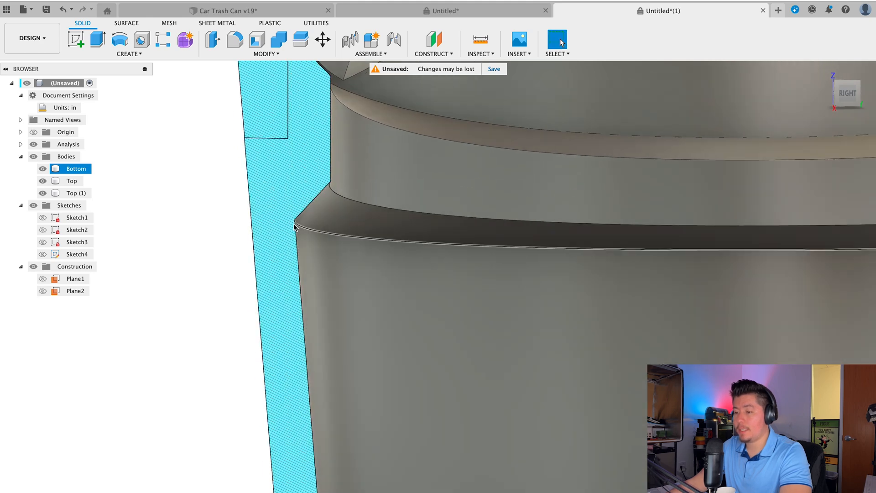
pyautogui.scroll(-4, 290, 333)
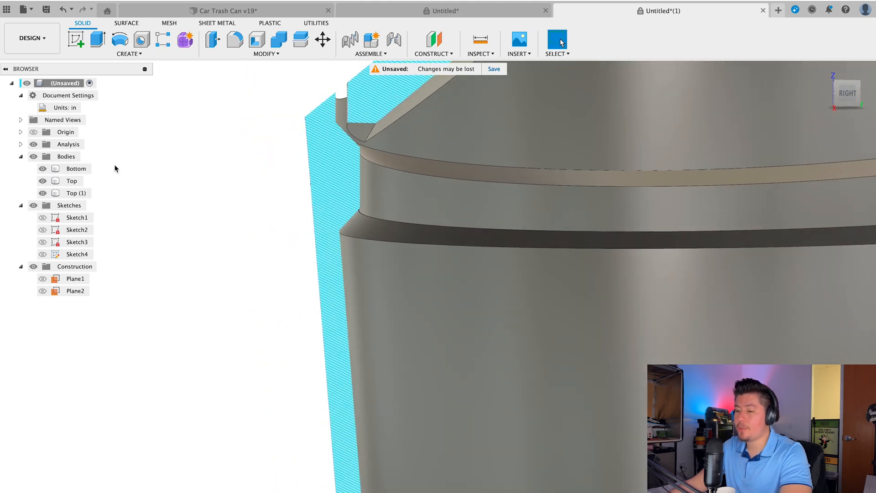
pyautogui.click(43, 180)
pyautogui.click(42, 193)
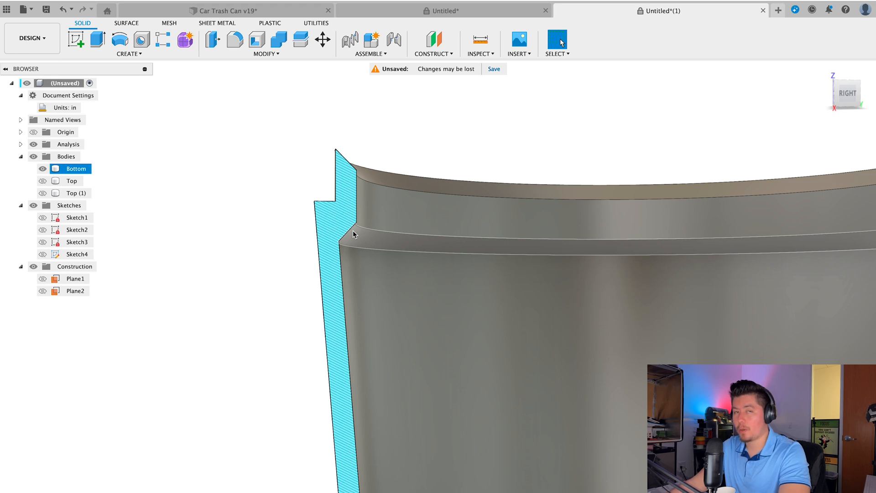
pyautogui.click(288, 135)
pyautogui.keyDown('shift'); pyautogui.moveTo(263, 240); pyautogui.dragTo(279, 245, button='middle'); pyautogui.keyUp('shift')
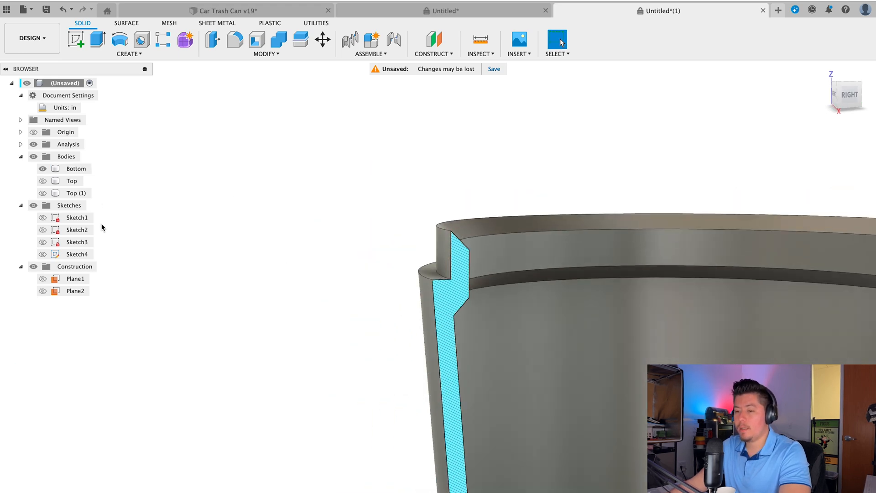
# Show the Top and Top (1) bodies again and examine the section through the whole trash can.
pyautogui.click(42, 181)
pyautogui.click(42, 193)
pyautogui.scroll(-6, 374, 269)
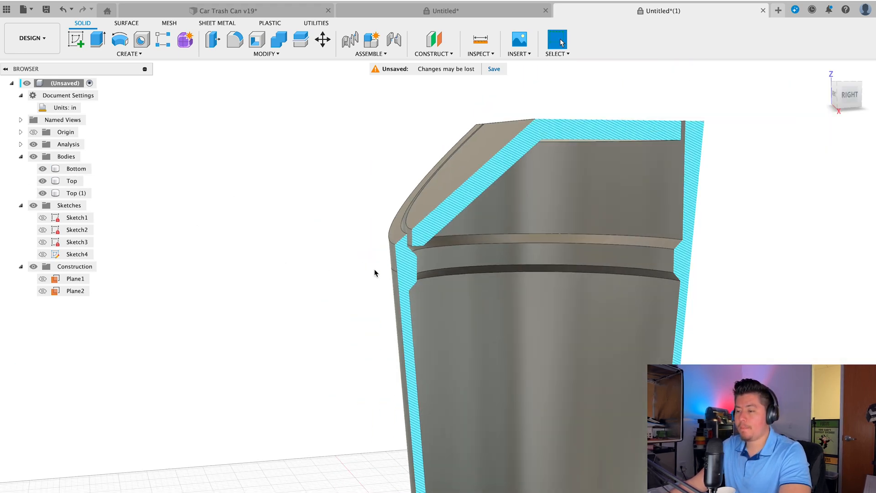
pyautogui.keyDown('shift'); pyautogui.moveTo(500, 238); pyautogui.dragTo(564, 309, button='middle'); pyautogui.keyUp('shift')
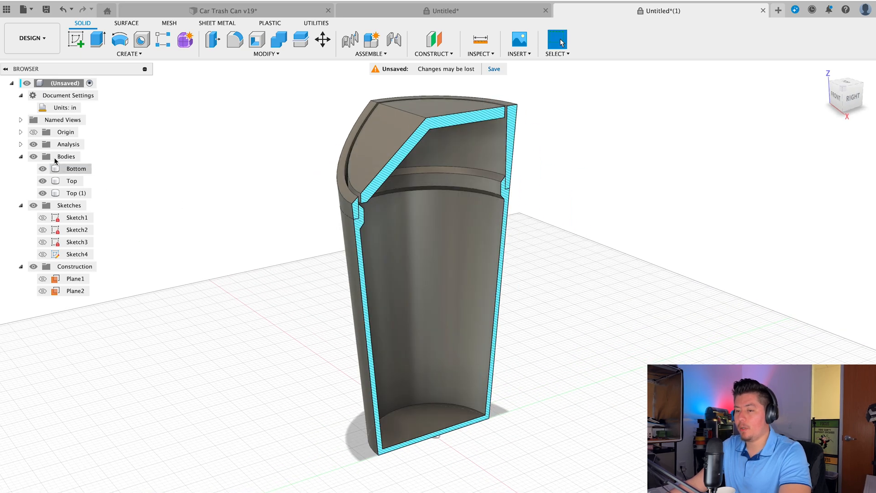
# Turn off the section view and look over the Bottom body and Top lid from outside.
pyautogui.click(34, 144)
pyautogui.click(485, 250)
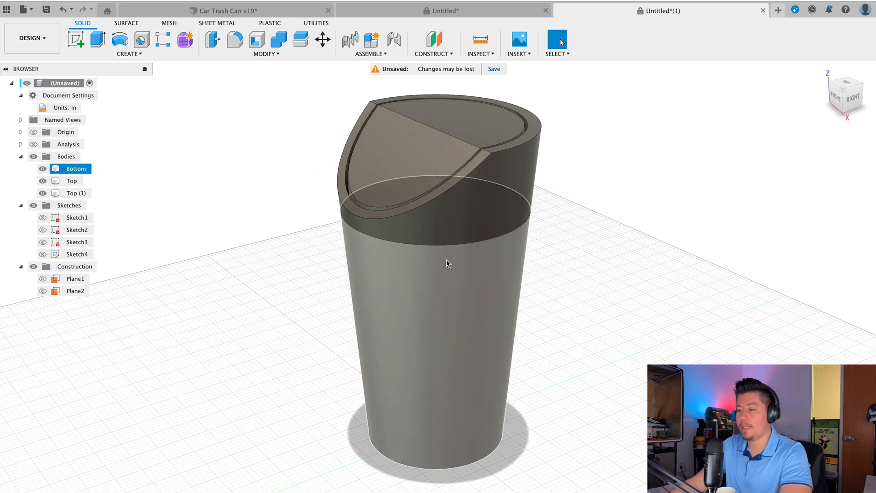
pyautogui.click(403, 176)
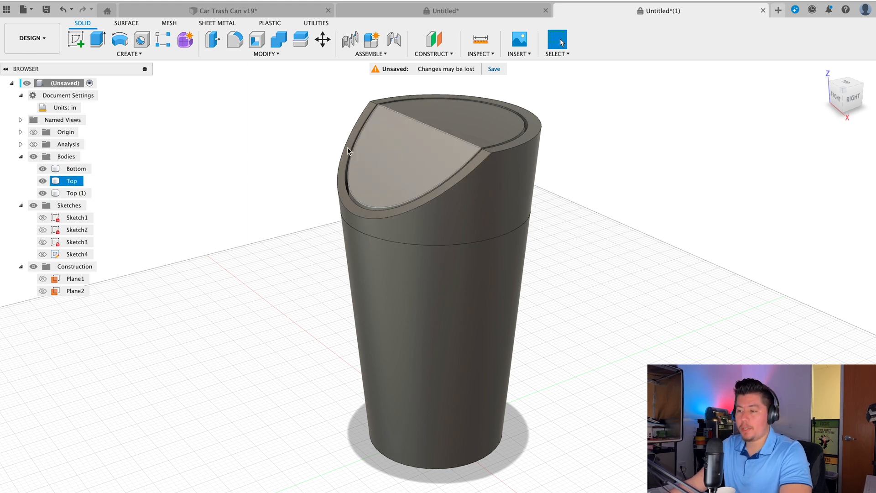
pyautogui.click(407, 171)
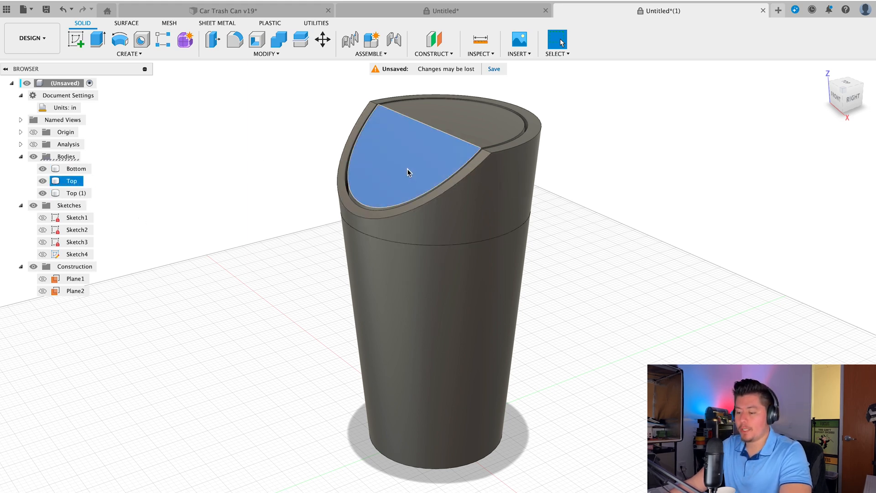
pyautogui.press('m')
pyautogui.press('Escape')
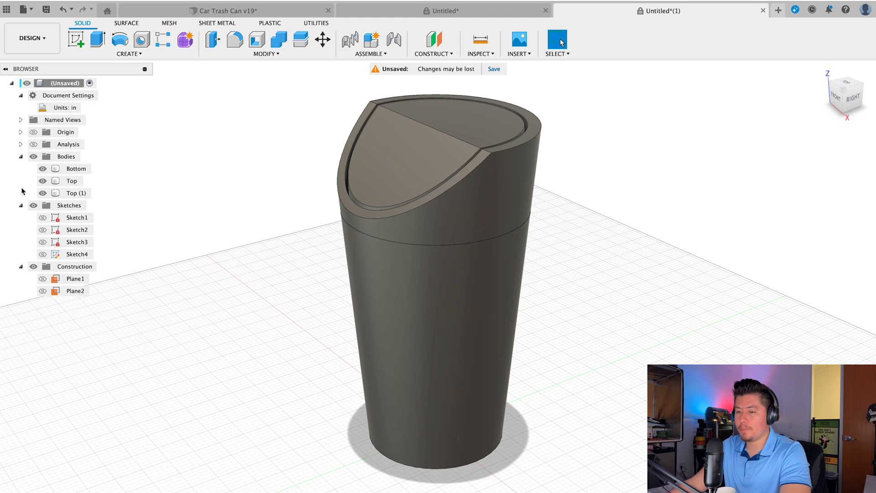
pyautogui.press('m')
pyautogui.click(397, 161)
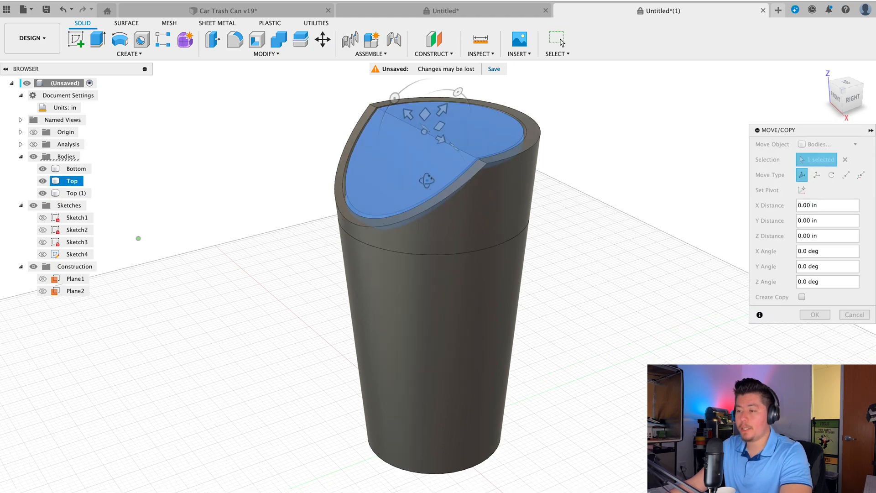
pyautogui.moveTo(397, 91); pyautogui.dragTo(428, 111)
pyautogui.press('Escape')
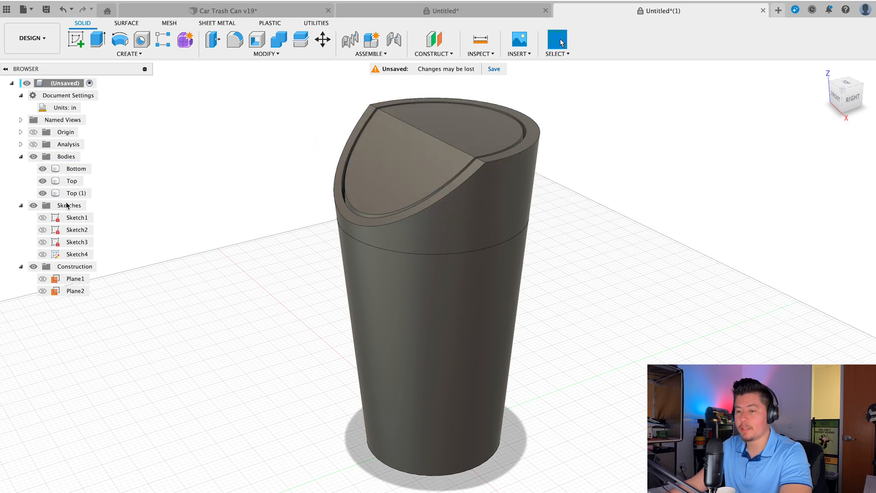
# Switch the Top (1) and Top bodies off and on again to examine how the lid sits in the rim.
pyautogui.click(42, 193)
pyautogui.click(42, 193)
pyautogui.click(43, 181)
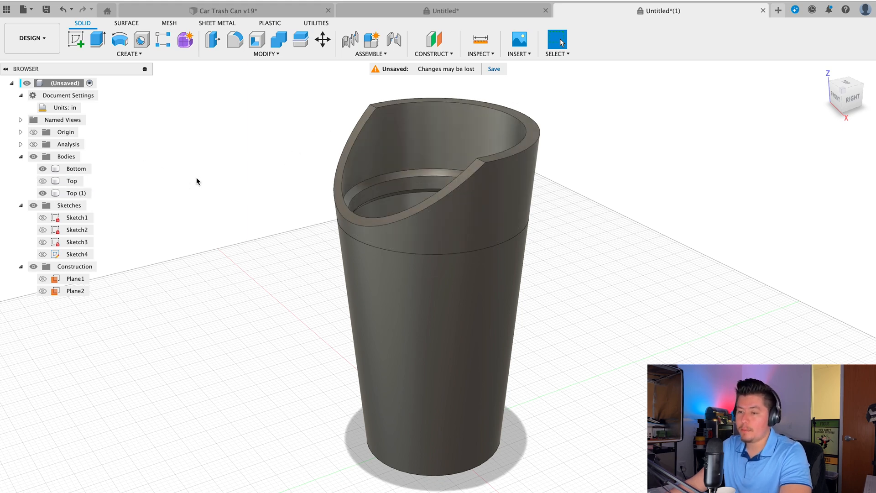
pyautogui.click(44, 181)
# Start a sketch on the vertical origin plane parallel to the Right view, with the section view turned back on.
pyautogui.keyDown('shift'); pyautogui.moveTo(322, 289); pyautogui.dragTo(130, 211, button='middle'); pyautogui.keyUp('shift')
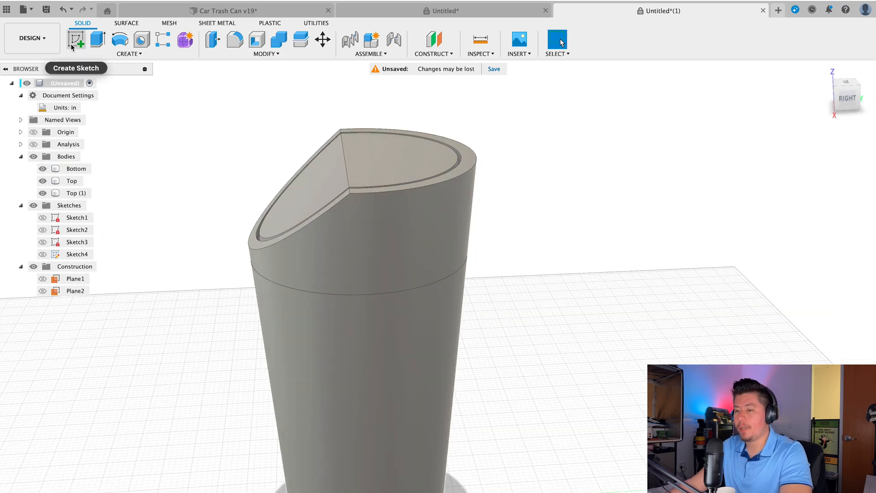
pyautogui.click(71, 47)
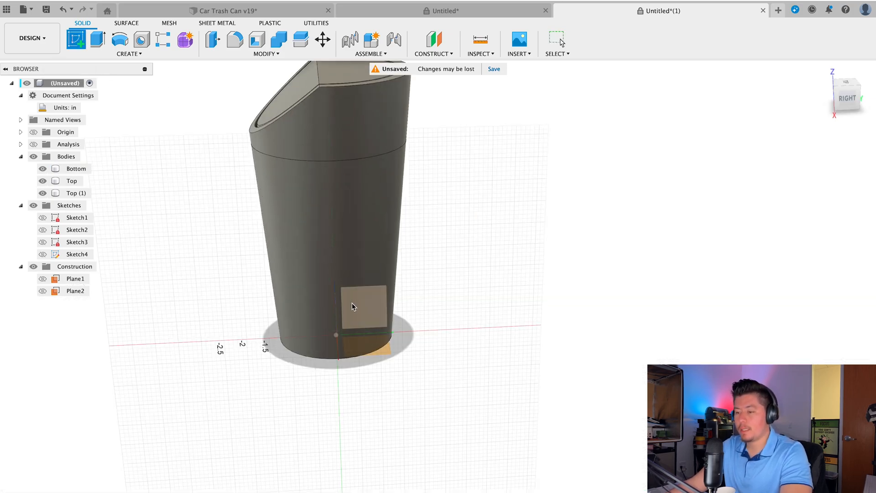
pyautogui.click(352, 303)
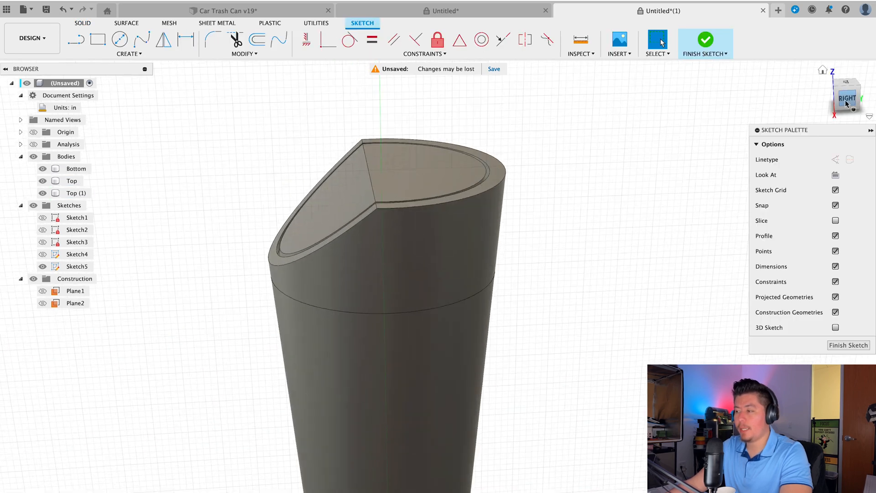
pyautogui.click(33, 144)
pyautogui.scroll(5, 397, 210)
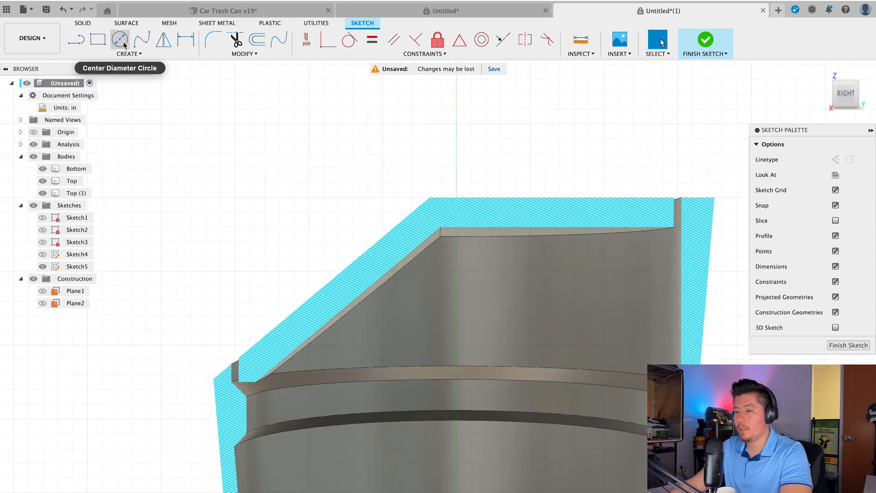
# Draw a circle inside the lid's sectioned wall near the outer bend and dimension its diameter to 0.2 in.
pyautogui.click(119, 40)
pyautogui.scroll(5, 433, 191)
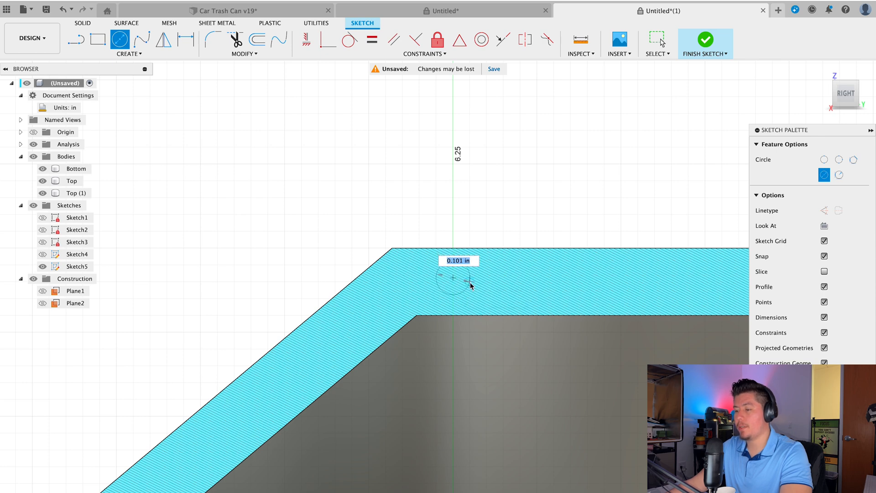
pyautogui.click(476, 290)
pyautogui.press('d')
pyautogui.click(477, 264)
pyautogui.click(487, 231)
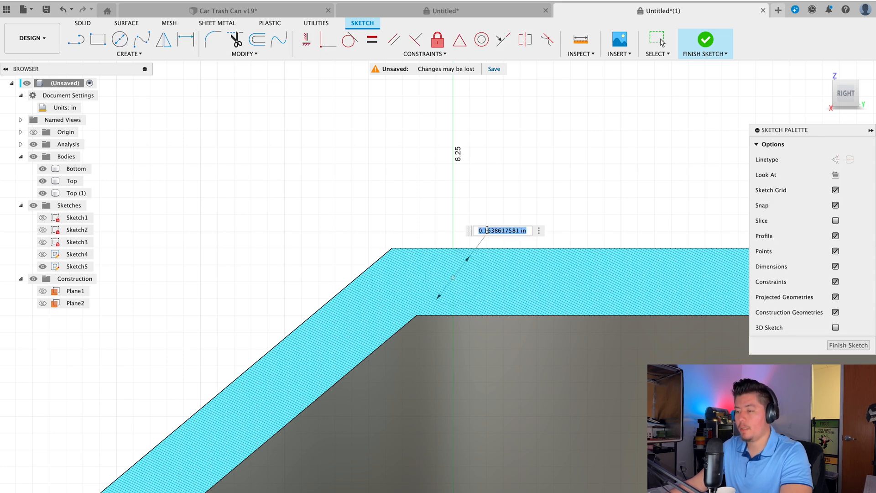
pyautogui.write('.2')
pyautogui.press('Return')
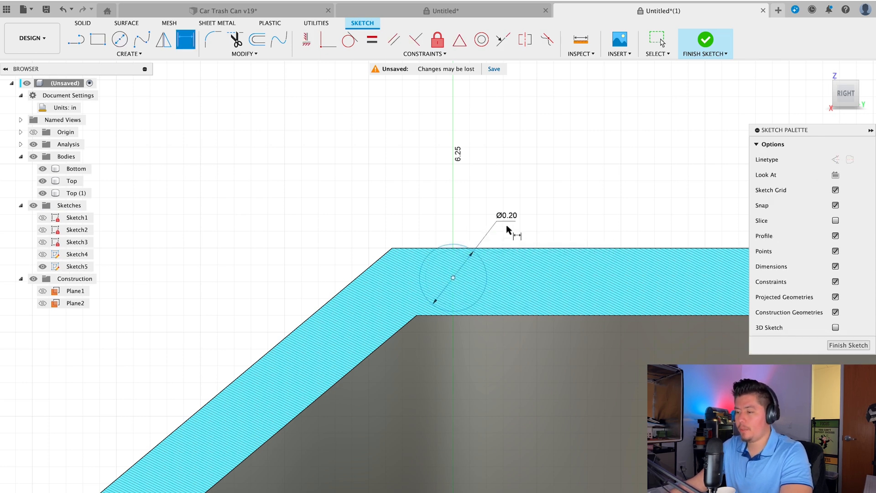
# Reduce the hinge circle's diameter to 0.15 in and nudge its centre slightly toward the lid's inner corner.
pyautogui.press('Escape')
pyautogui.doubleClick(506, 216)
pyautogui.write('.')
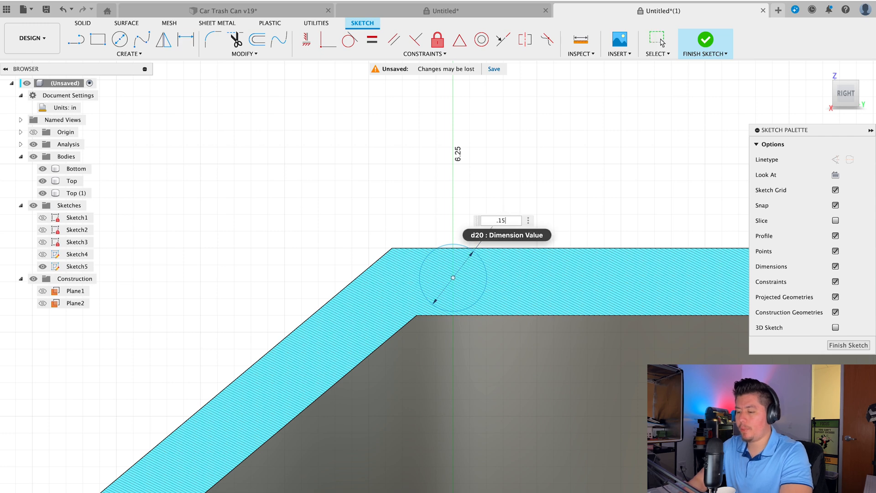
pyautogui.write('15')
pyautogui.press('Return')
pyautogui.click(450, 280)
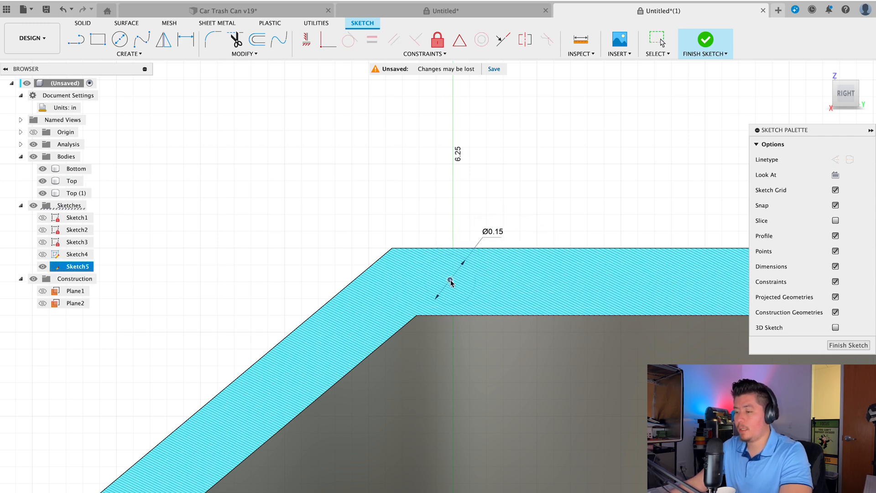
pyautogui.click(119, 47)
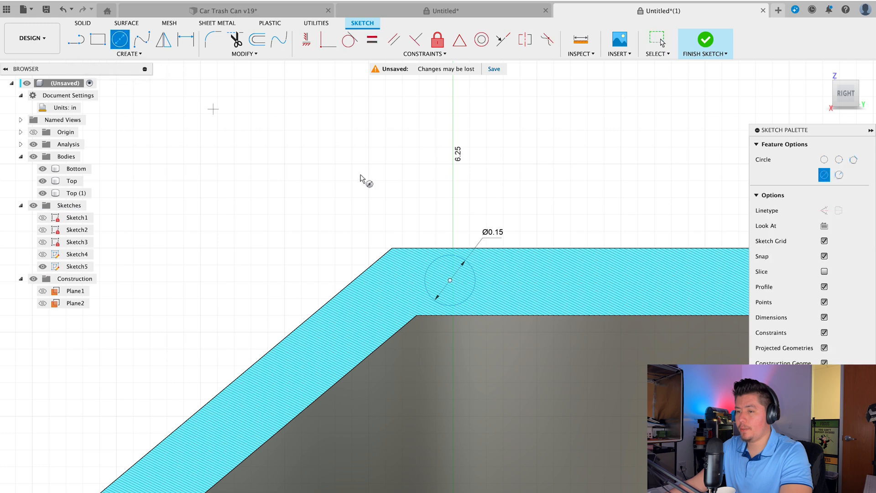
pyautogui.click(450, 281)
pyautogui.click(661, 42)
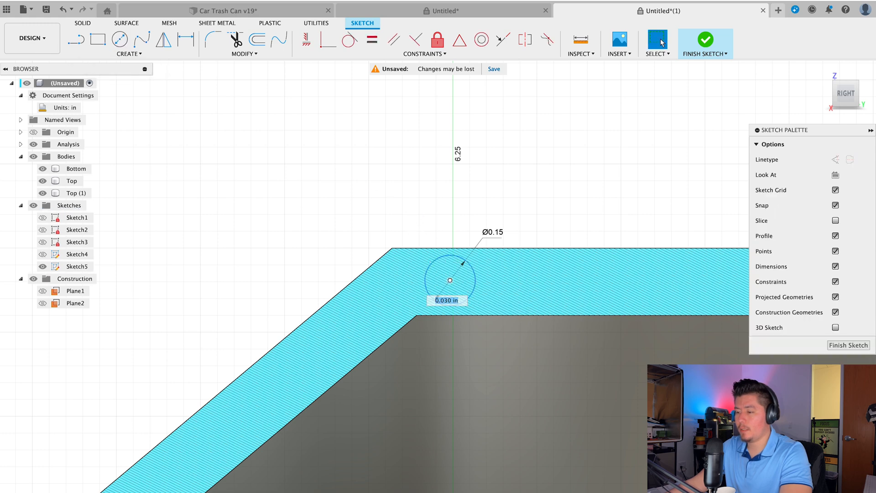
# Draw a second circle concentric with the hinge circle and dimension its diameter to 0.13 in.
pyautogui.click(119, 40)
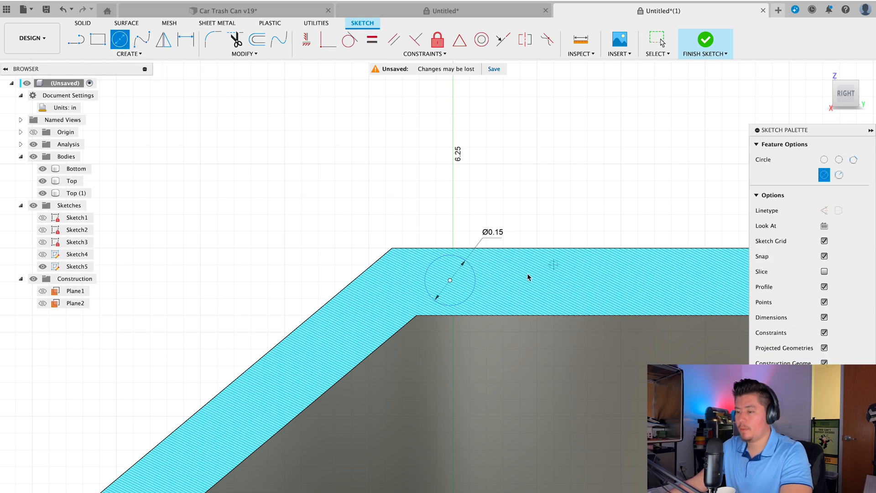
pyautogui.click(449, 281)
pyautogui.click(468, 285)
pyautogui.press('d')
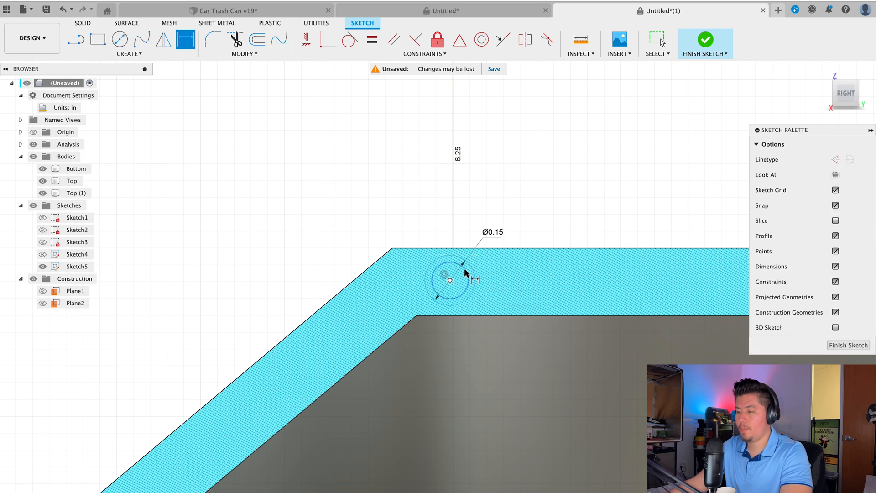
pyautogui.click(469, 277)
pyautogui.click(374, 218)
pyautogui.write('.')
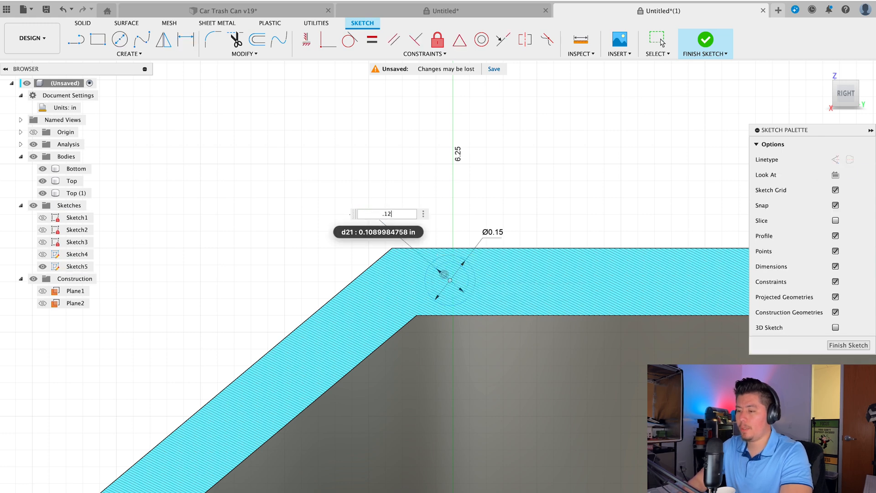
pyautogui.write('13')
pyautogui.press('Return')
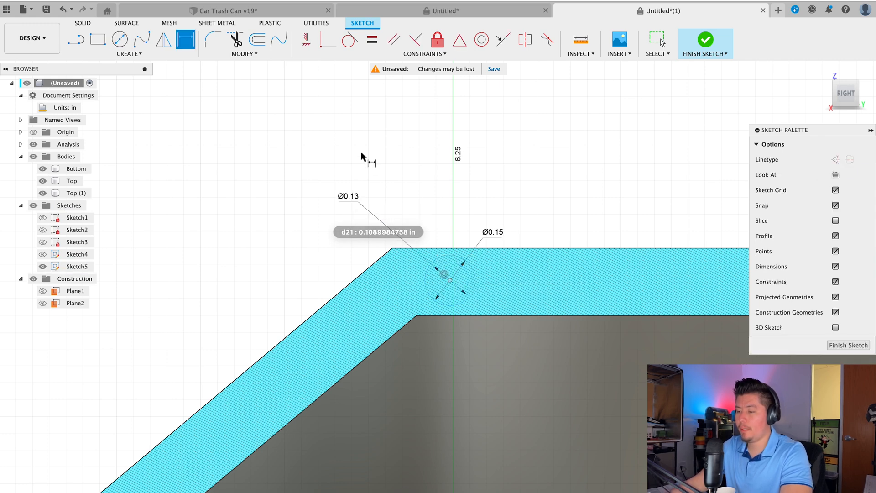
# Finish the hinge sketch and hide the Top (1) body to isolate the lid's section around the circles.
pyautogui.scroll(4, 425, 260)
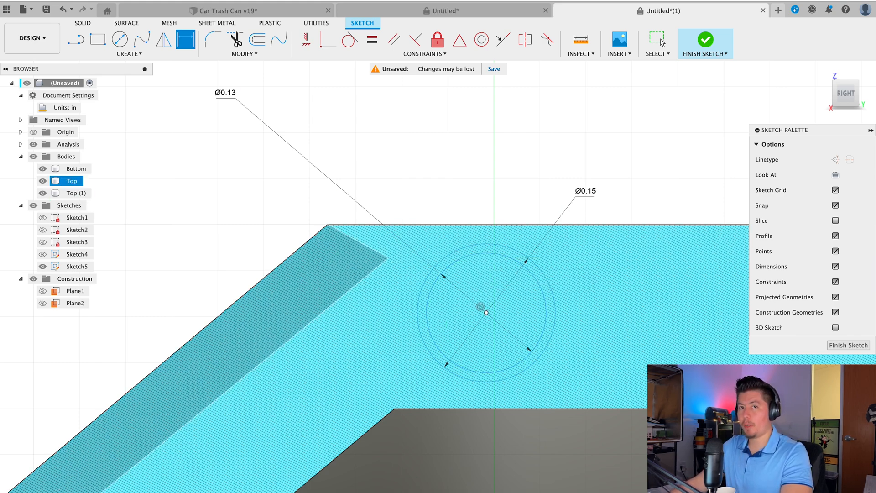
pyautogui.click(704, 41)
pyautogui.scroll(5, 560, 313)
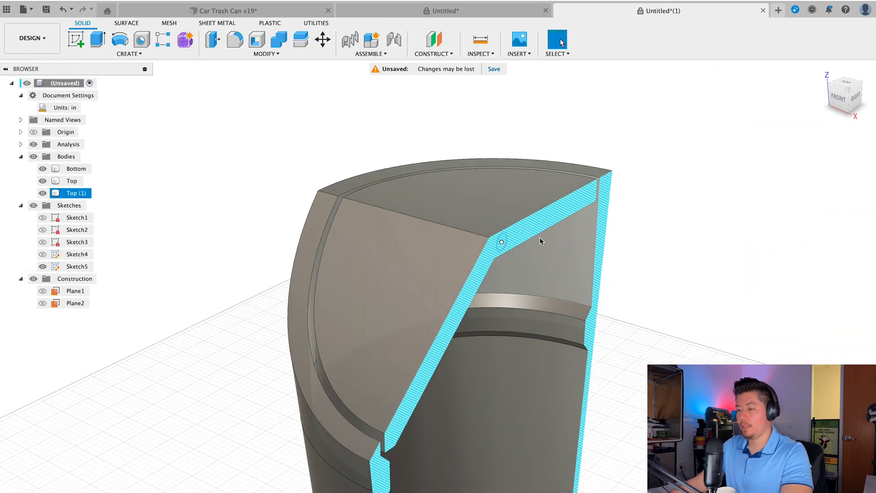
pyautogui.scroll(4, 470, 256)
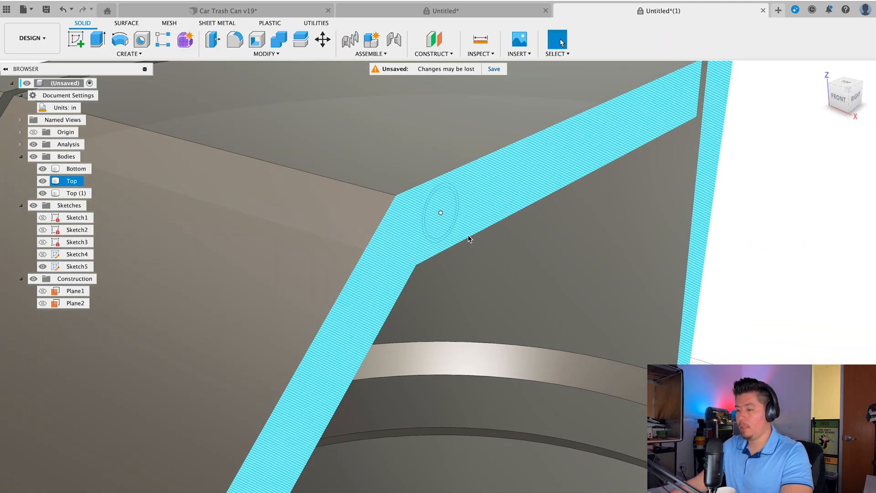
pyautogui.click(41, 194)
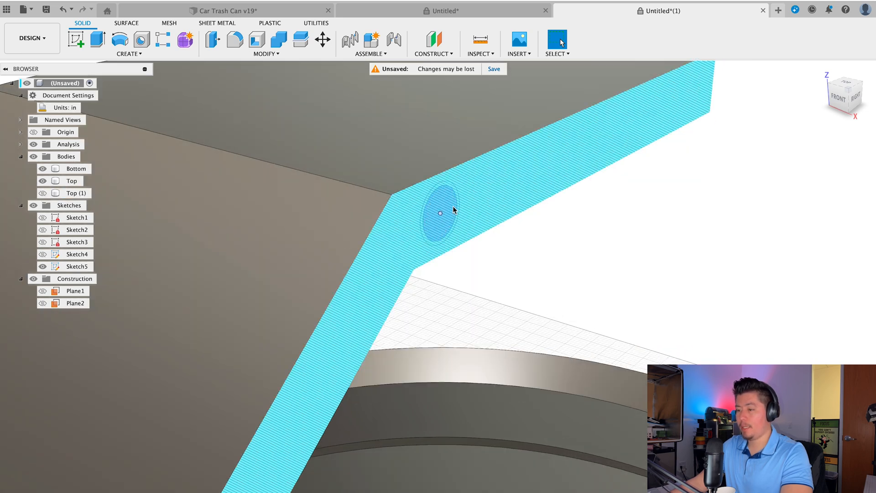
pyautogui.click(449, 205)
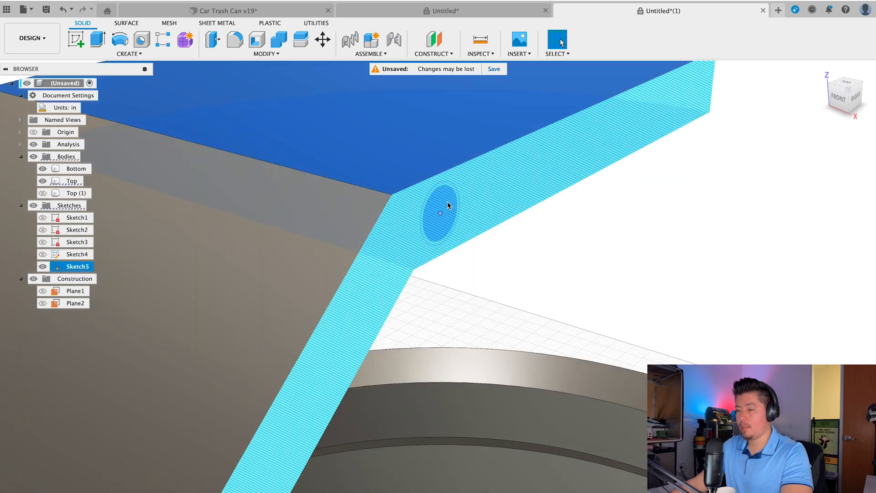
pyautogui.scroll(2, 429, 207)
pyautogui.scroll(3, 416, 181)
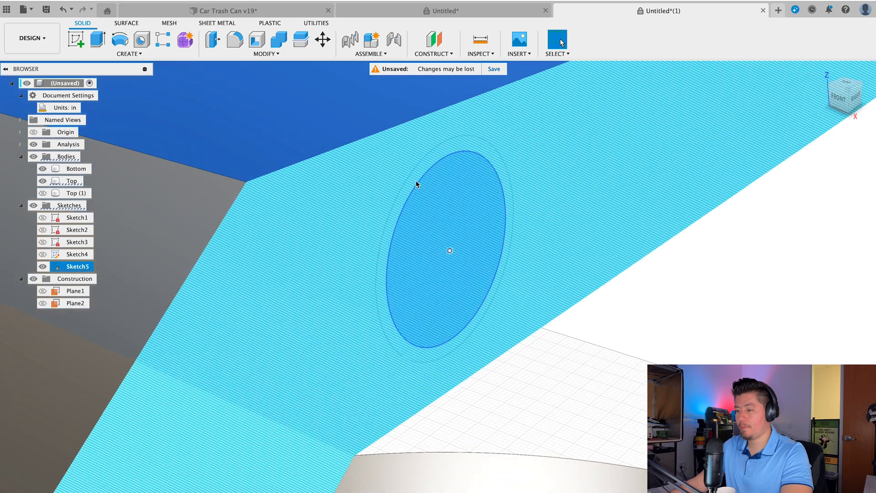
pyautogui.scroll(-5, 415, 181)
pyautogui.press('e')
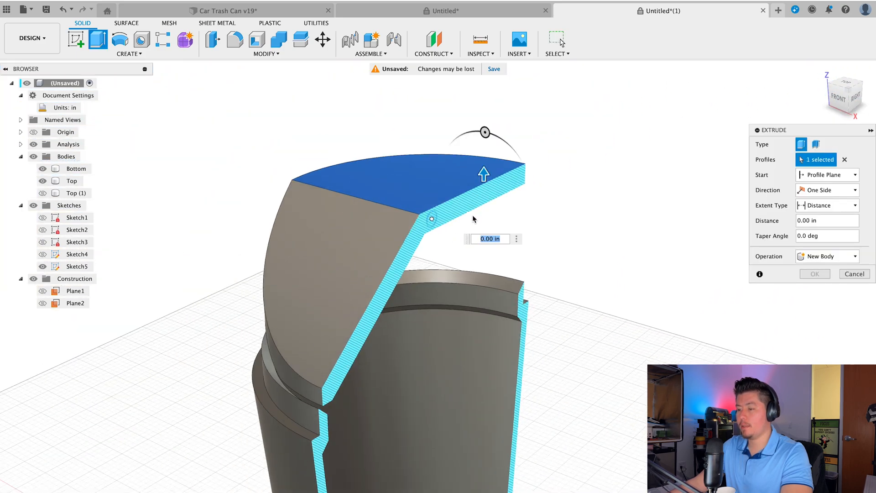
pyautogui.press('Escape')
# Extrude both hinge circle profiles about 1.90 in as a cut through one side of the Top lid, with the section view off.
pyautogui.scroll(5, 430, 207)
pyautogui.click(423, 195)
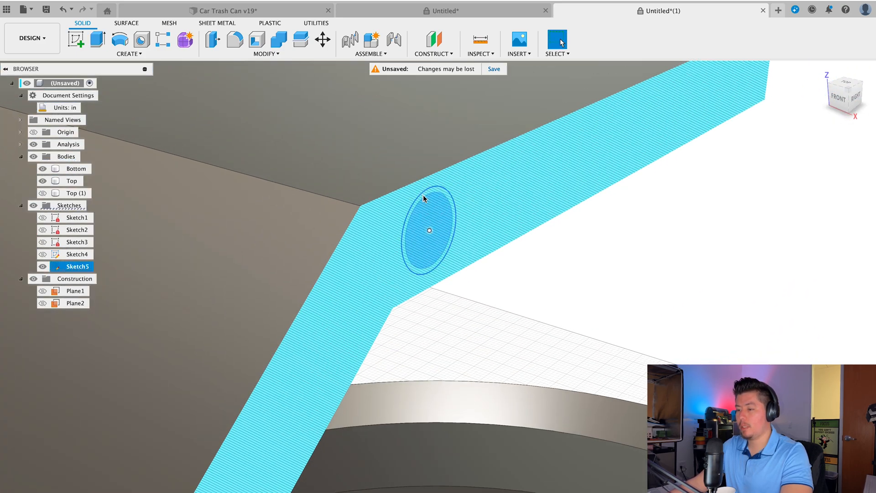
pyautogui.scroll(2, 422, 201)
pyautogui.scroll(1, 422, 209)
pyautogui.keyDown('shift'); pyautogui.click(412, 192); pyautogui.keyUp('shift')
pyautogui.scroll(-4, 424, 212)
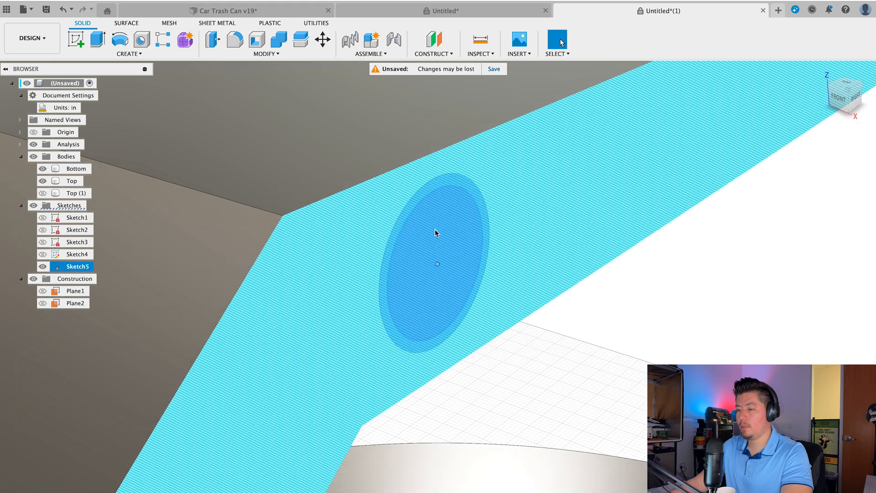
pyautogui.press('e')
pyautogui.scroll(-4, 388, 273)
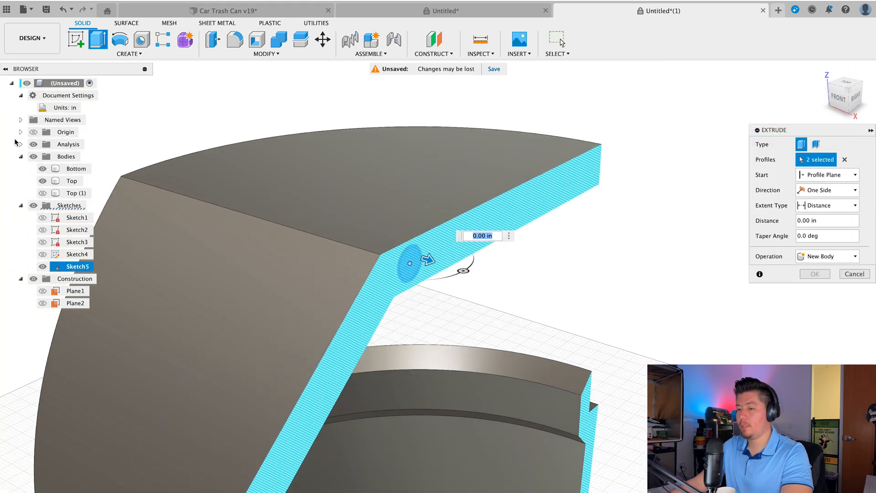
pyautogui.click(34, 144)
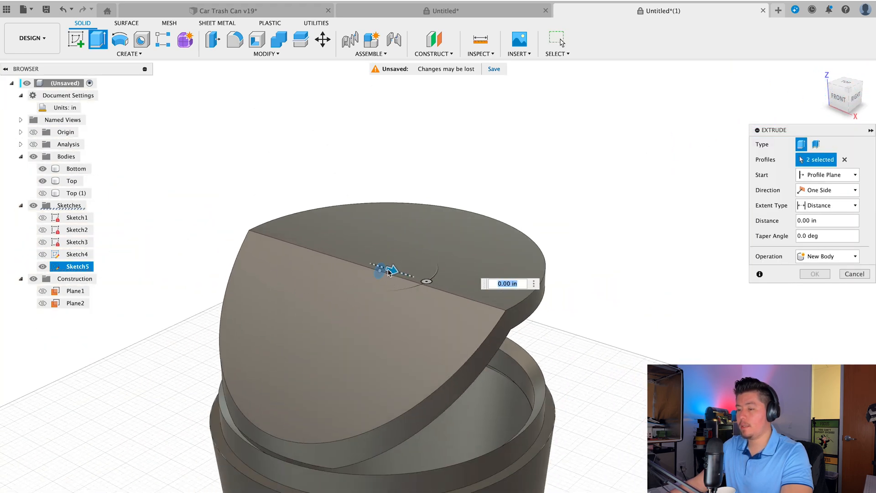
pyautogui.moveTo(394, 271); pyautogui.dragTo(404, 287)
# Make the hinge cut two-sided with a second side of 2.70 in, so it runs through the whole lid.
pyautogui.click(828, 189)
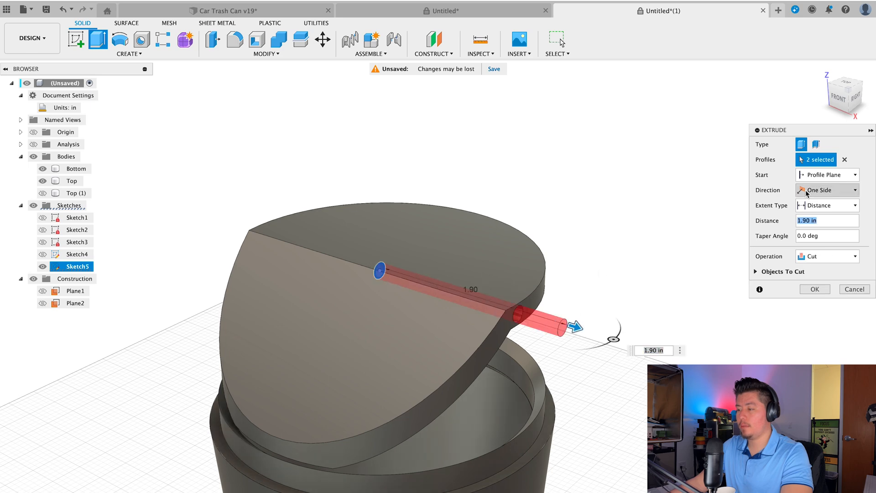
pyautogui.click(821, 200)
pyautogui.moveTo(377, 267); pyautogui.dragTo(174, 204)
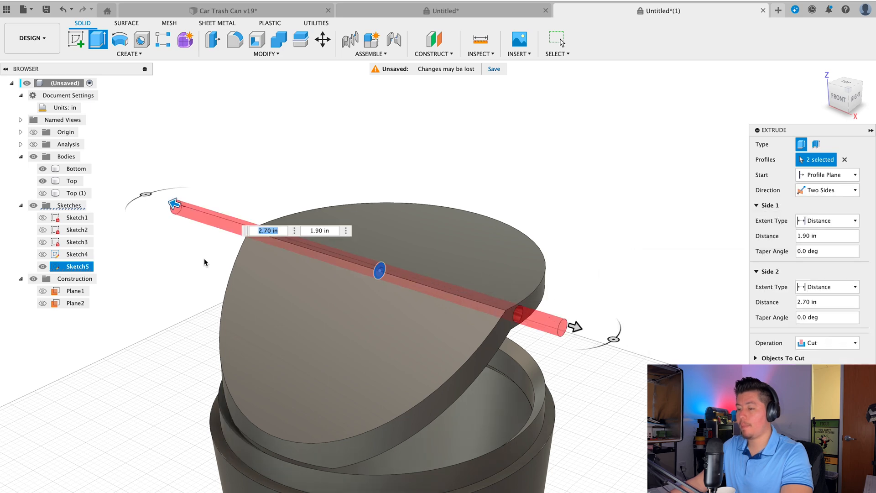
pyautogui.scroll(-1, 363, 272)
pyautogui.moveTo(317, 336); pyautogui.dragTo(381, 241, button='middle')
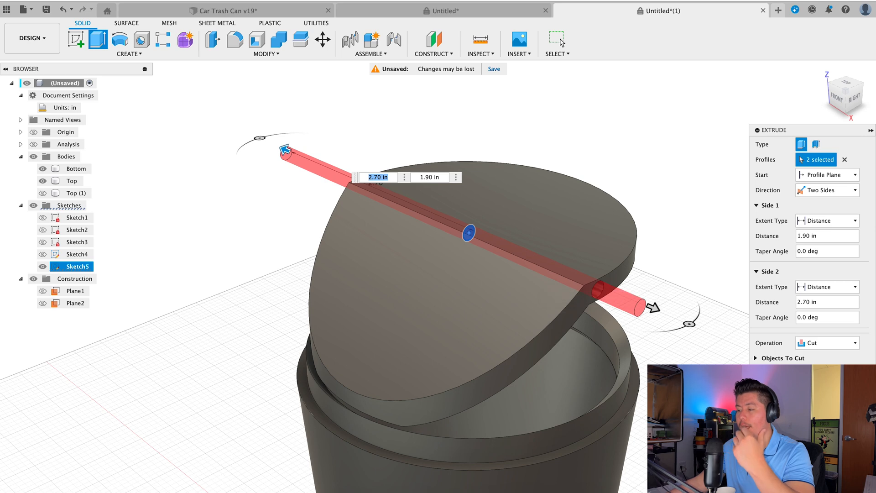
pyautogui.press('Return')
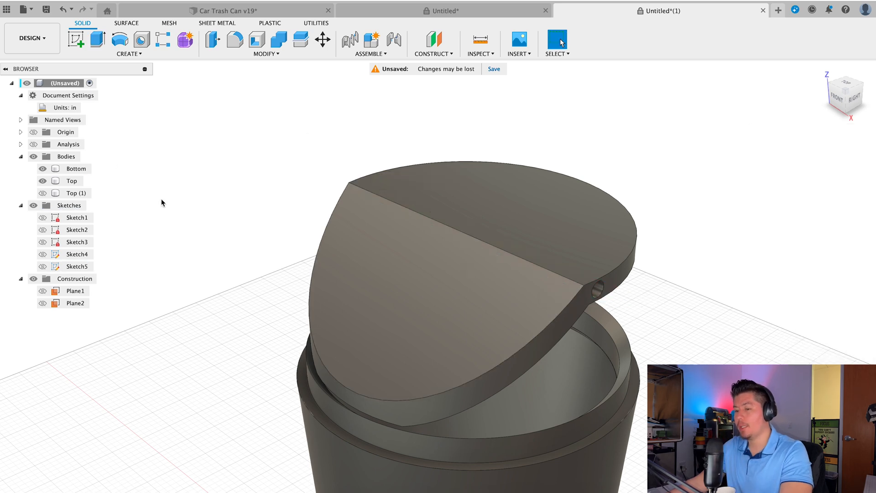
# Hide the Top lid body and show Sketch5 together with the Top (1) body.
pyautogui.keyDown('shift'); pyautogui.moveTo(506, 287); pyautogui.dragTo(449, 285, button='middle'); pyautogui.keyUp('shift')
pyautogui.click(845, 97)
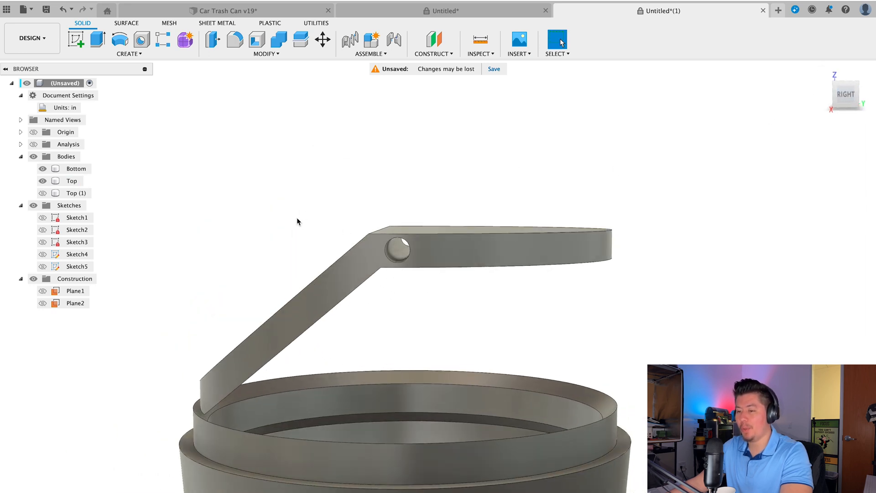
pyautogui.click(41, 194)
pyautogui.click(42, 193)
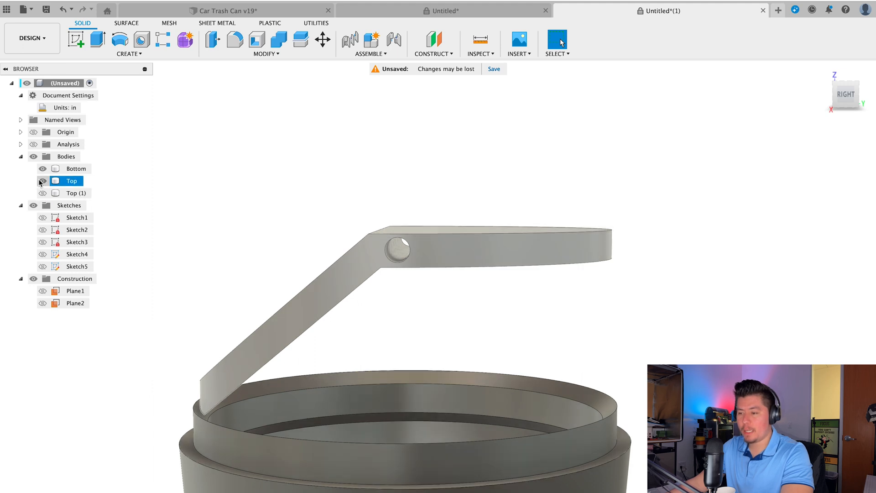
pyautogui.click(41, 181)
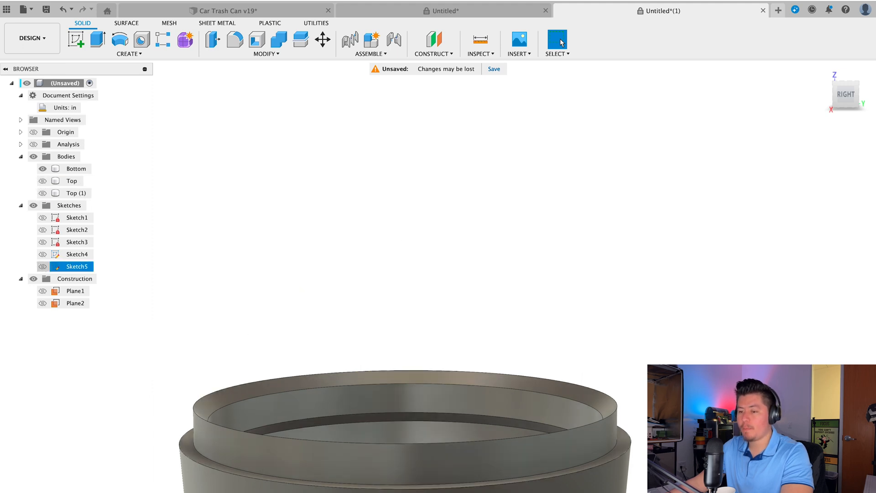
pyautogui.click(42, 267)
pyautogui.keyDown('shift'); pyautogui.moveTo(396, 271); pyautogui.dragTo(429, 292, button='middle'); pyautogui.keyUp('shift')
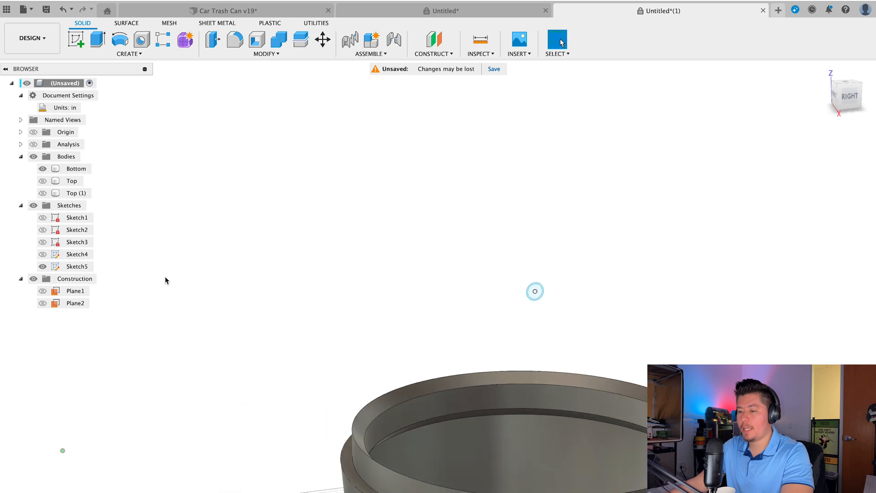
pyautogui.moveTo(412, 326); pyautogui.dragTo(299, 256, button='middle')
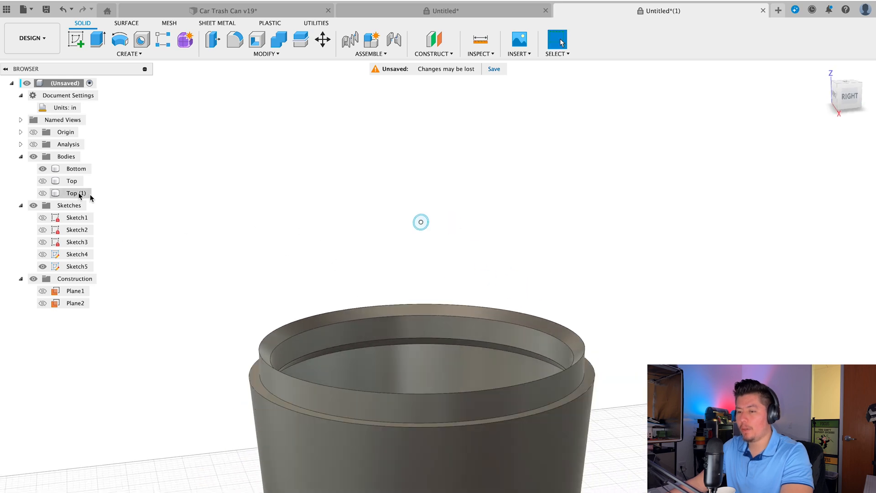
pyautogui.click(42, 193)
pyautogui.keyDown('shift'); pyautogui.moveTo(287, 225); pyautogui.dragTo(293, 235, button='middle'); pyautogui.keyUp('shift')
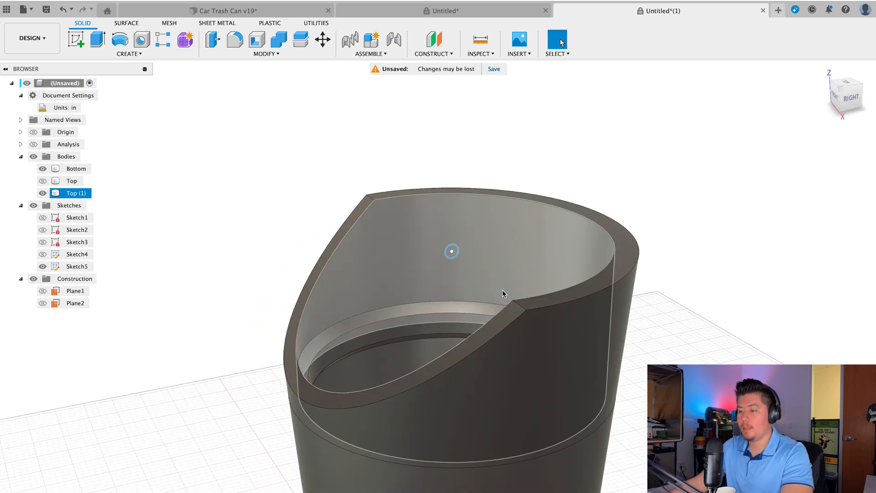
# Extrude the inner hinge circle in two directions, with side 1 reaching -1.742 in into the wall of Top (1).
pyautogui.scroll(10, 461, 245)
pyautogui.scroll(-2, 378, 238)
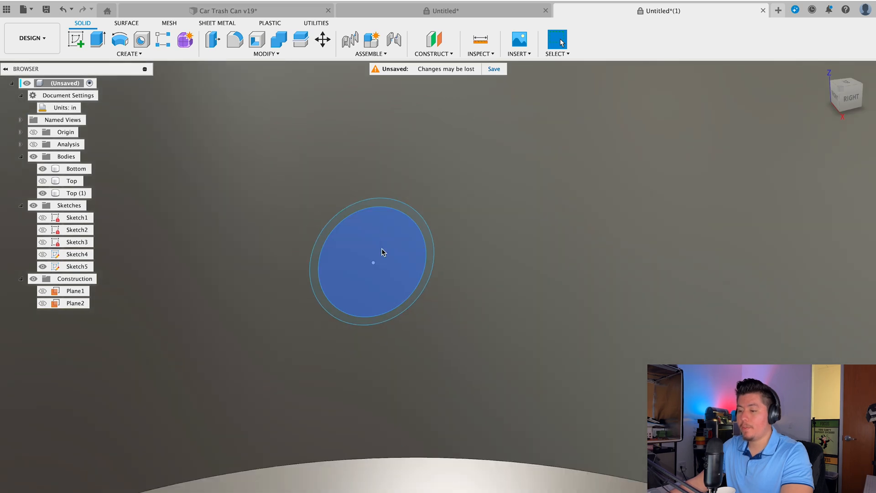
pyautogui.click(382, 247)
pyautogui.scroll(-8, 382, 245)
pyautogui.press('e')
pyautogui.moveTo(392, 260); pyautogui.dragTo(253, 175)
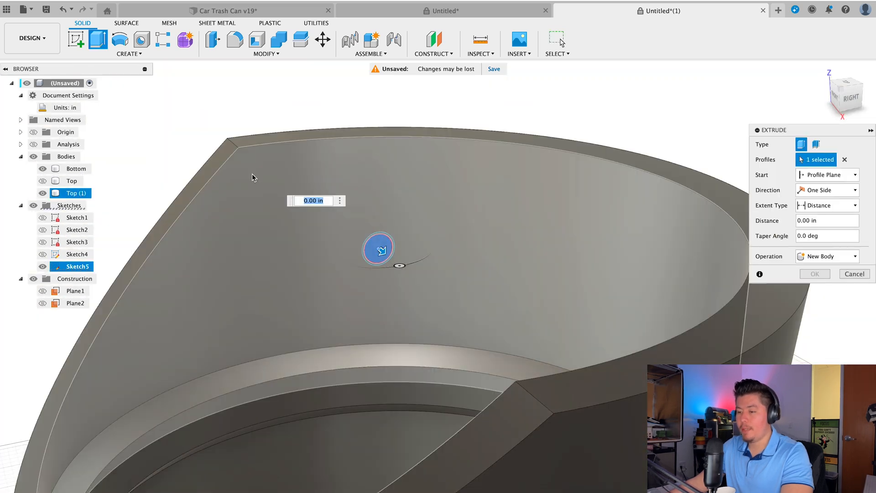
pyautogui.click(827, 189)
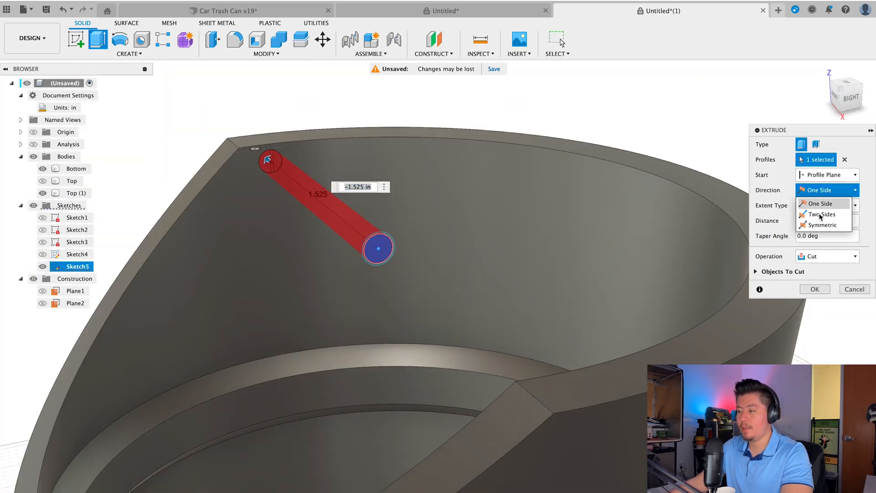
pyautogui.click(821, 205)
pyautogui.scroll(-3, 603, 425)
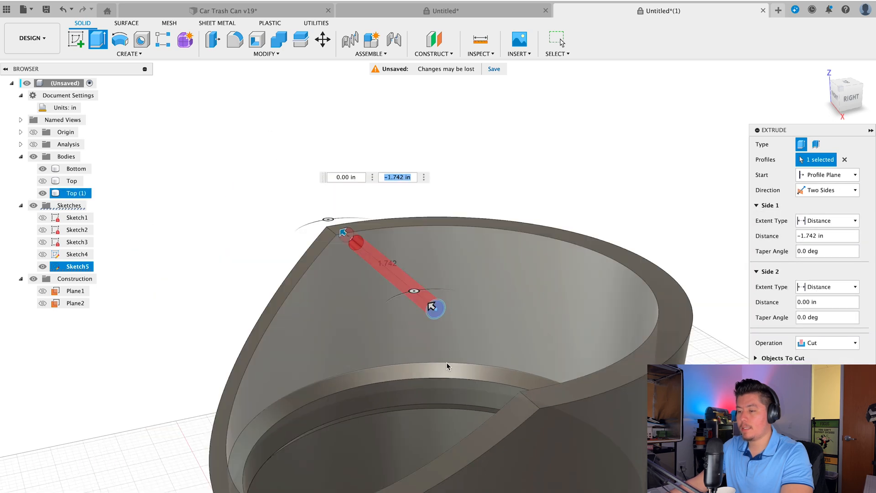
# Extend side 2 of the pin extrusion to -1.70 in into the opposite wall and join it to the existing body.
pyautogui.keyDown('shift'); pyautogui.moveTo(448, 365); pyautogui.dragTo(483, 365, button='middle'); pyautogui.keyUp('shift')
pyautogui.moveTo(377, 141); pyautogui.dragTo(400, 241, button='middle')
pyautogui.moveTo(360, 195); pyautogui.dragTo(529, 197)
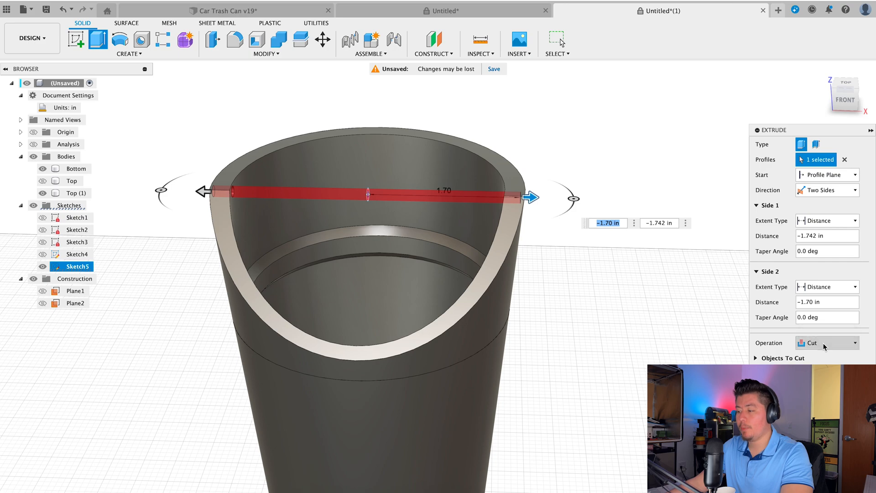
pyautogui.click(841, 342)
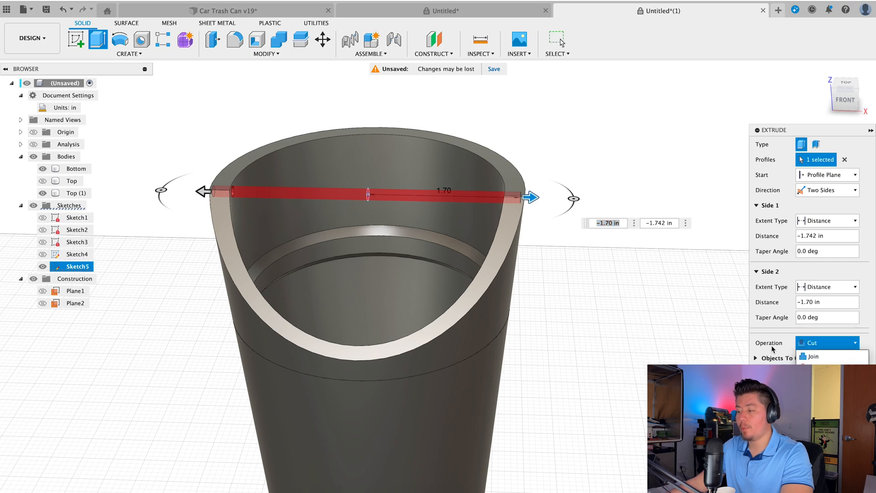
pyautogui.click(813, 356)
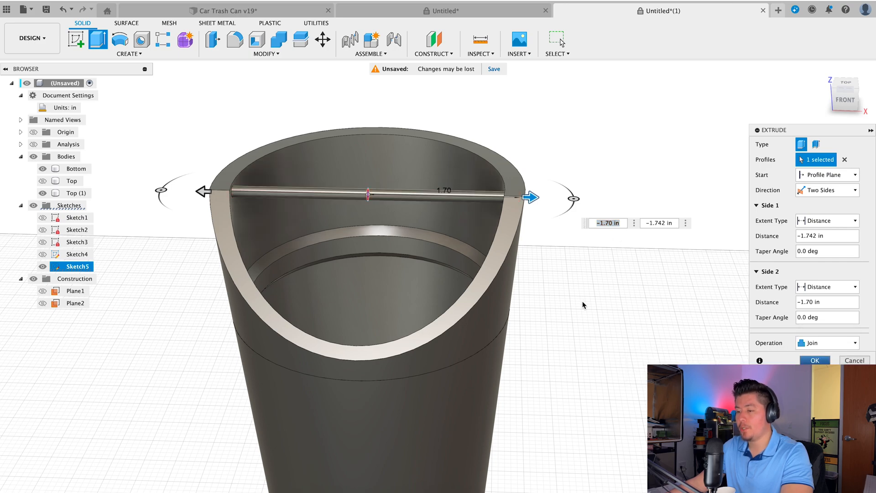
pyautogui.keyDown('shift'); pyautogui.moveTo(582, 304); pyautogui.dragTo(805, 106, button='middle'); pyautogui.keyUp('shift')
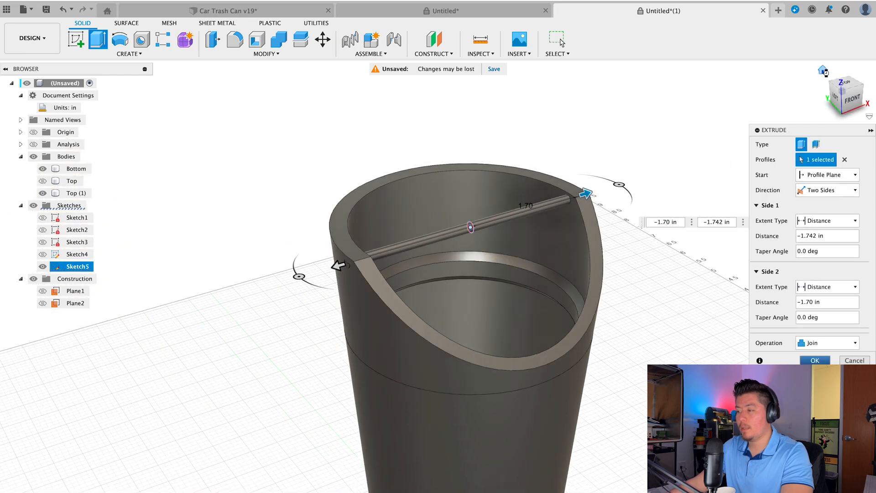
pyautogui.click(823, 71)
pyautogui.moveTo(395, 141); pyautogui.dragTo(405, 247, button='middle')
pyautogui.scroll(5, 431, 219)
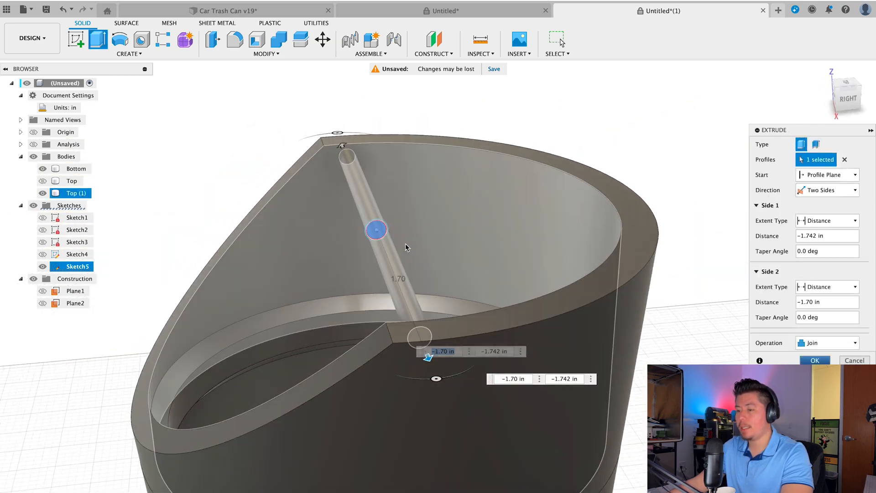
pyautogui.click(814, 361)
# Reopen the pin extrusion to check where its end meets the outer wall, keeping its distances.
pyautogui.keyDown('shift'); pyautogui.moveTo(364, 251); pyautogui.dragTo(306, 173, button='middle'); pyautogui.keyUp('shift')
pyautogui.doubleClick(306, 174)
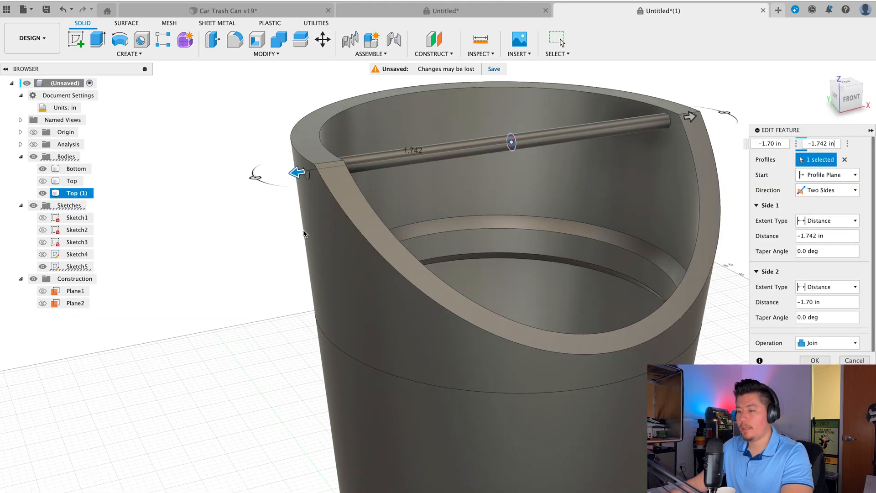
pyautogui.click(824, 362)
# Show the Top lid body and the section analysis, and hide Sketch5.
pyautogui.keyDown('shift'); pyautogui.moveTo(661, 215); pyautogui.dragTo(449, 249, button='middle'); pyautogui.keyUp('shift')
pyautogui.scroll(-3, 508, 236)
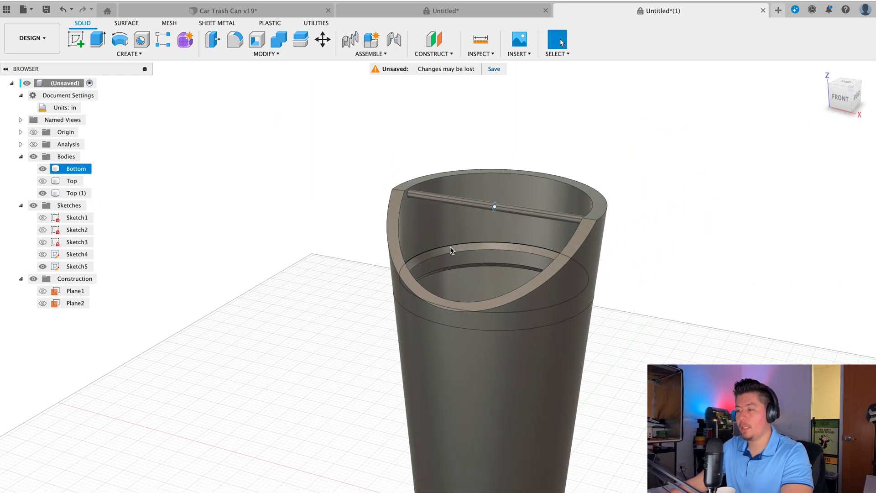
pyautogui.moveTo(469, 295)
pyautogui.keyDown('shift'); pyautogui.mouseDown(button='middle')
pyautogui.moveTo(452, 294)
pyautogui.moveTo(447, 312)
pyautogui.mouseUp(button='middle'); pyautogui.keyUp('shift')
pyautogui.click(43, 181)
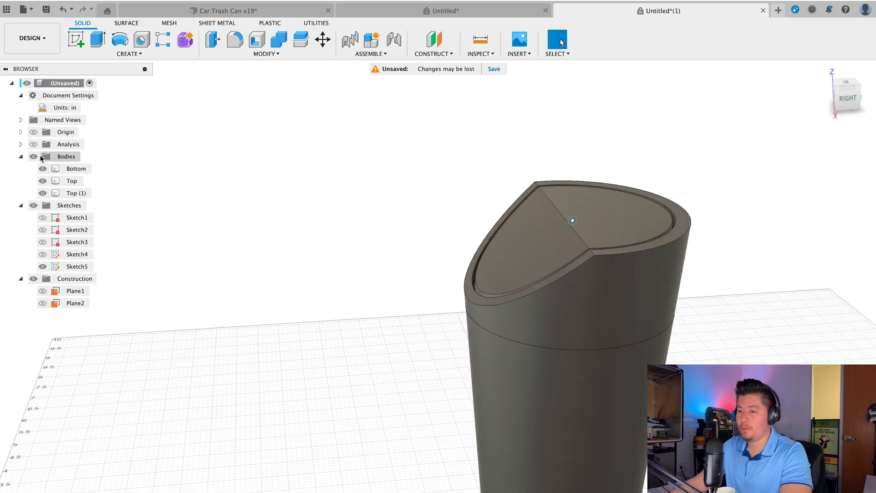
pyautogui.click(33, 145)
pyautogui.moveTo(122, 194)
pyautogui.keyDown('shift'); pyautogui.mouseDown(button='middle')
pyautogui.moveTo(430, 226)
pyautogui.moveTo(356, 206)
pyautogui.mouseUp(button='middle'); pyautogui.keyUp('shift')
pyautogui.scroll(5, 429, 225)
pyautogui.click(43, 266)
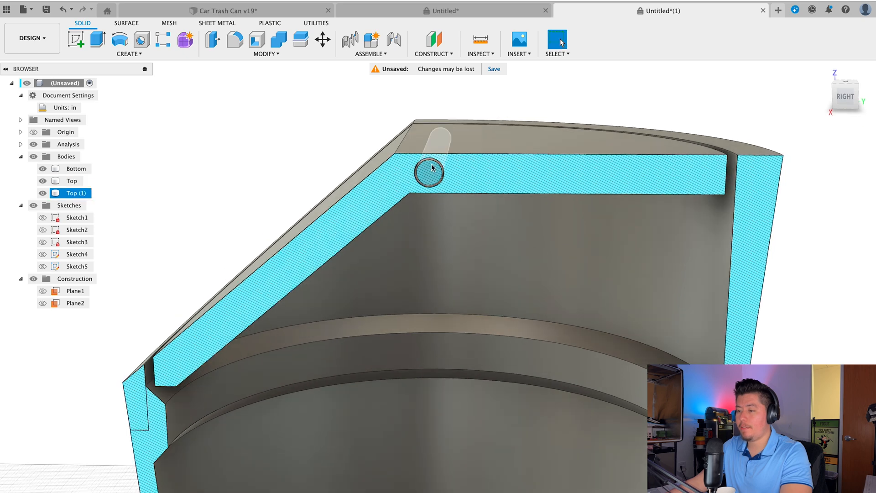
# Examine the clearance between the hinge pin and the lid's hole in the section, and turn the section analysis off.
pyautogui.scroll(3, 424, 179)
pyautogui.scroll(1, 433, 175)
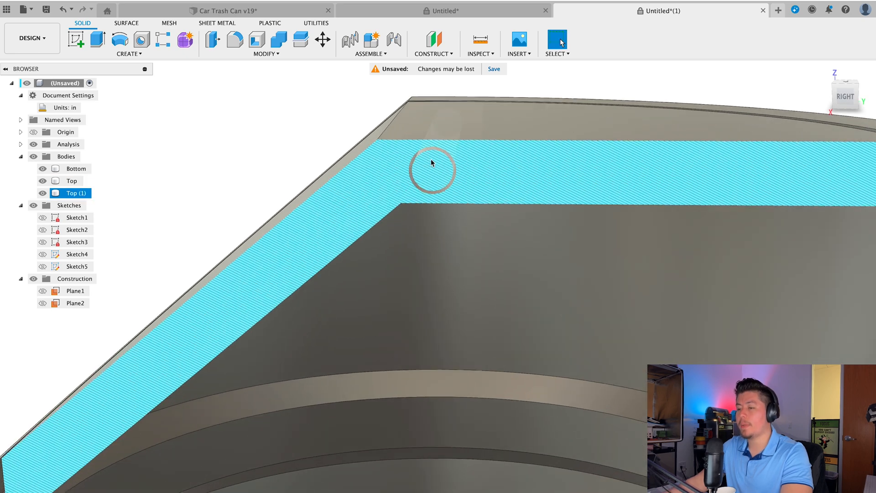
pyautogui.scroll(2, 433, 165)
pyautogui.scroll(3, 427, 162)
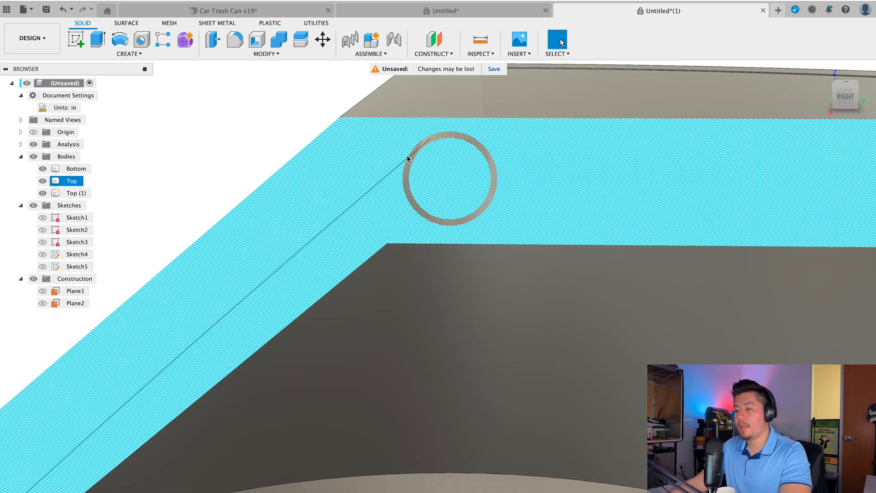
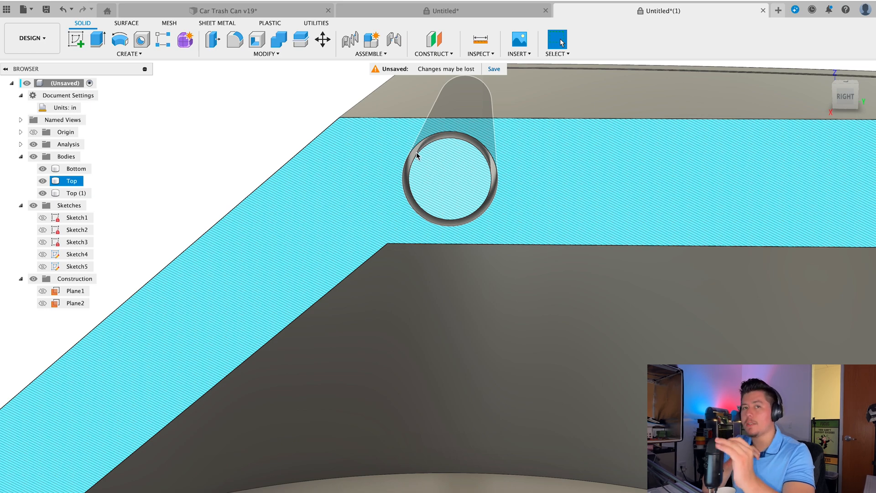
pyautogui.scroll(-3, 431, 168)
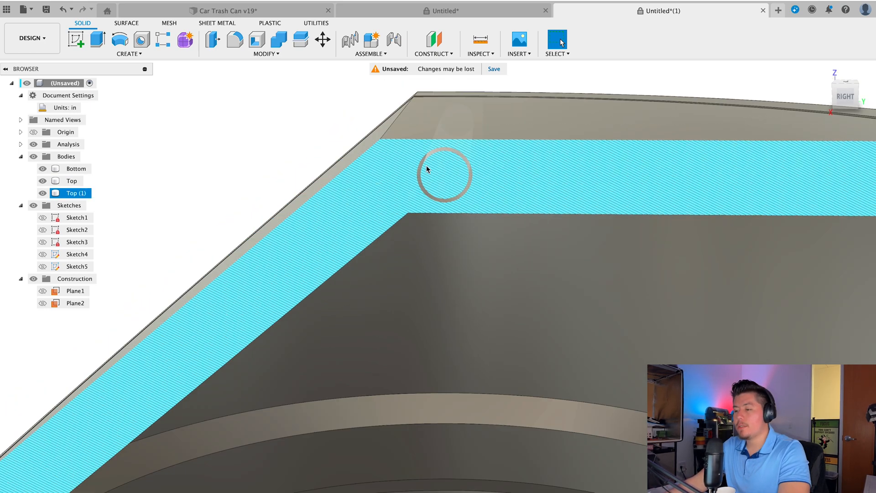
pyautogui.click(822, 69)
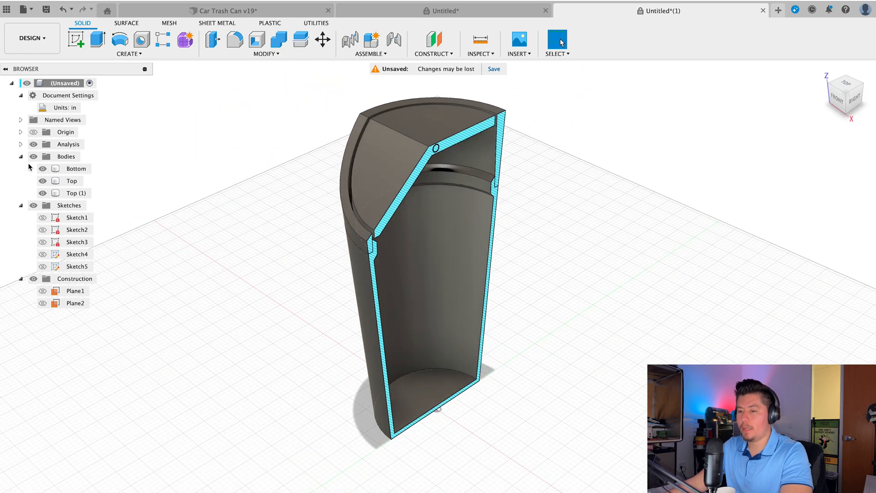
pyautogui.click(32, 144)
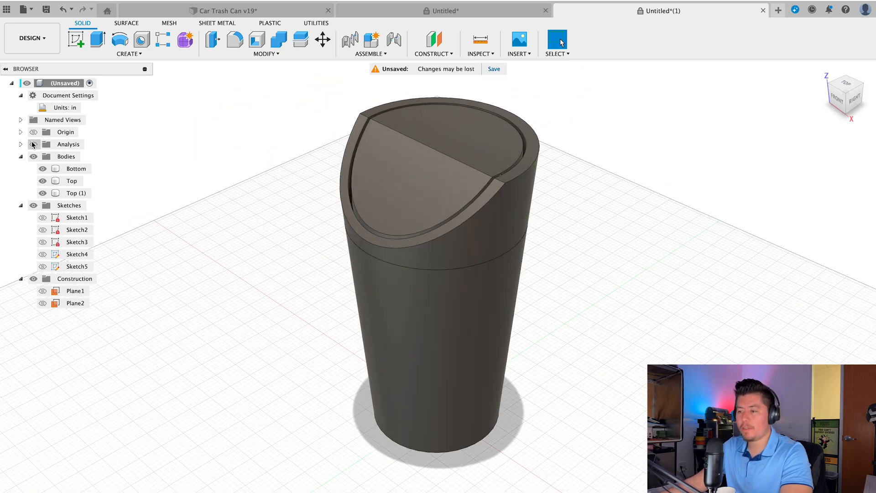
# Review the assembled can and lid with the section analysis on and off again.
pyautogui.moveTo(355, 318)
pyautogui.keyDown('shift'); pyautogui.mouseDown(button='middle')
pyautogui.moveTo(309, 268)
pyautogui.moveTo(377, 365)
pyautogui.moveTo(366, 310)
pyautogui.mouseUp(button='middle'); pyautogui.keyUp('shift')
pyautogui.click(365, 310)
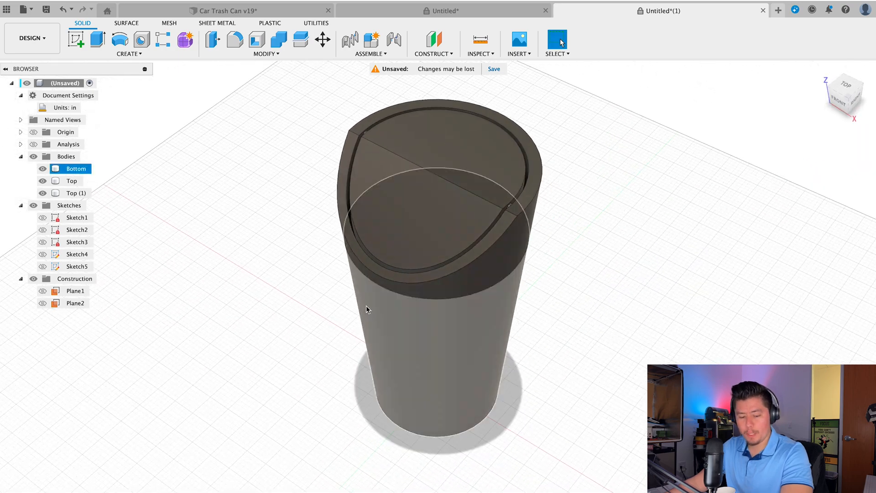
pyautogui.click(346, 305)
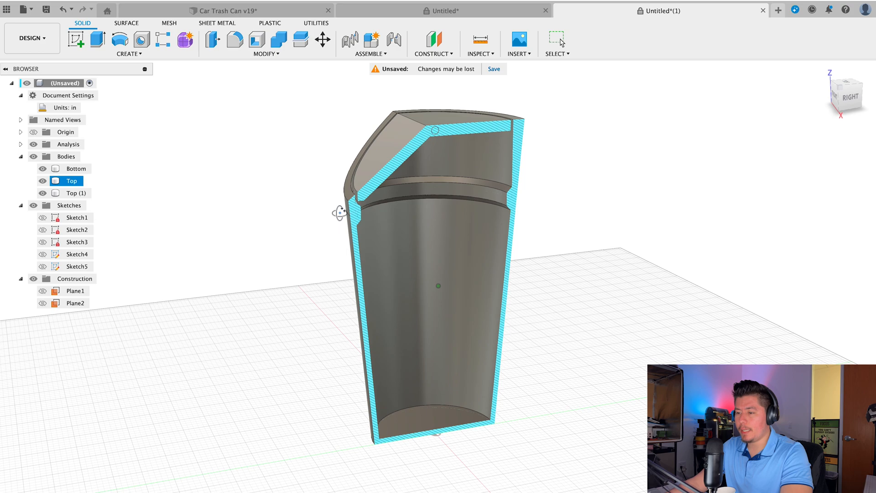
pyautogui.keyDown('shift'); pyautogui.moveTo(340, 213); pyautogui.dragTo(371, 239, button='middle'); pyautogui.keyUp('shift')
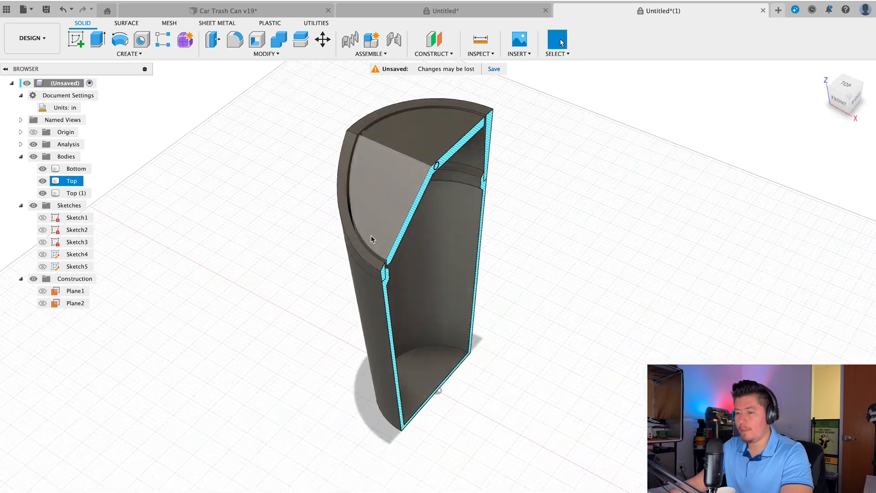
pyautogui.click(43, 180)
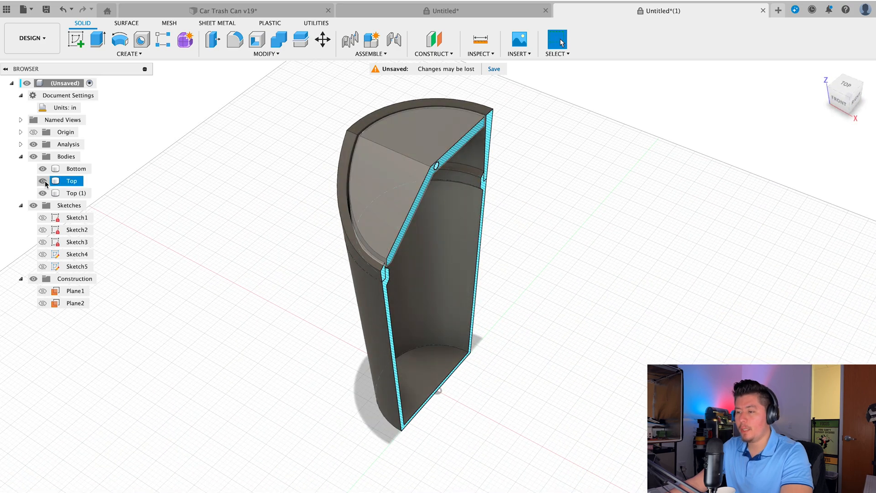
pyautogui.click(33, 144)
pyautogui.click(365, 192)
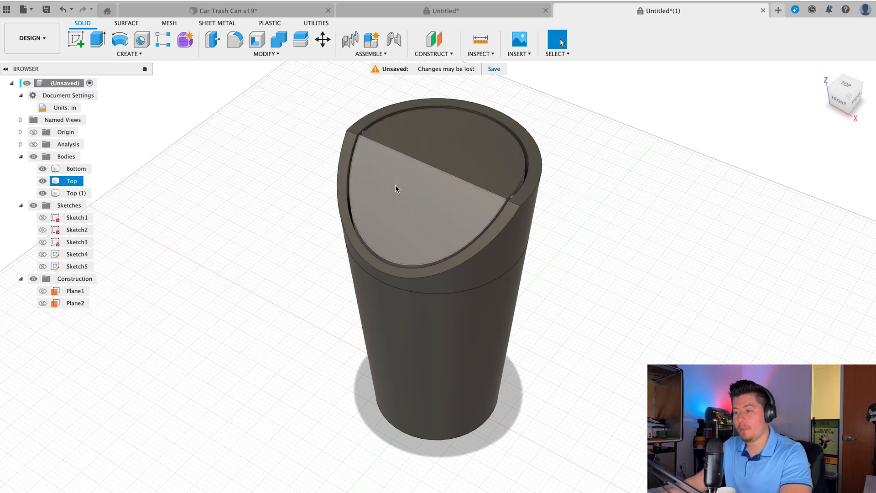
pyautogui.keyDown('shift'); pyautogui.moveTo(412, 200); pyautogui.dragTo(497, 232, button='middle'); pyautogui.keyUp('shift')
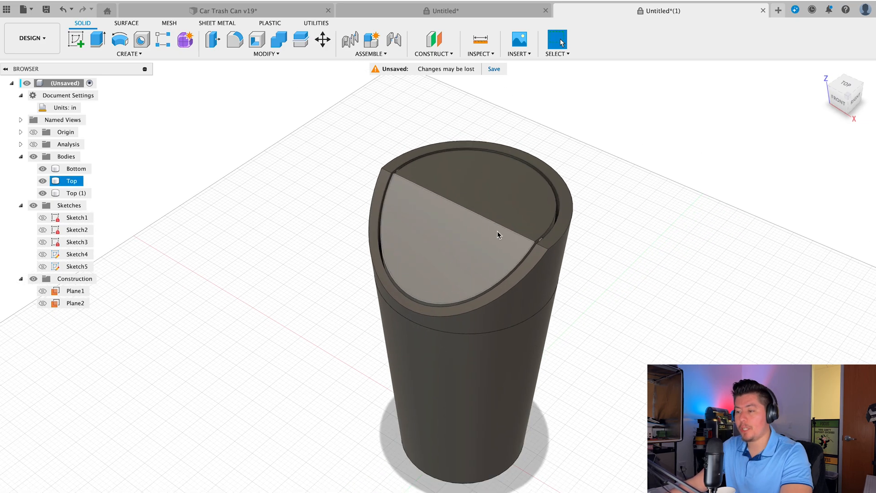
# Show the section analysis and create a component from the Top lid body.
pyautogui.scroll(3, 471, 244)
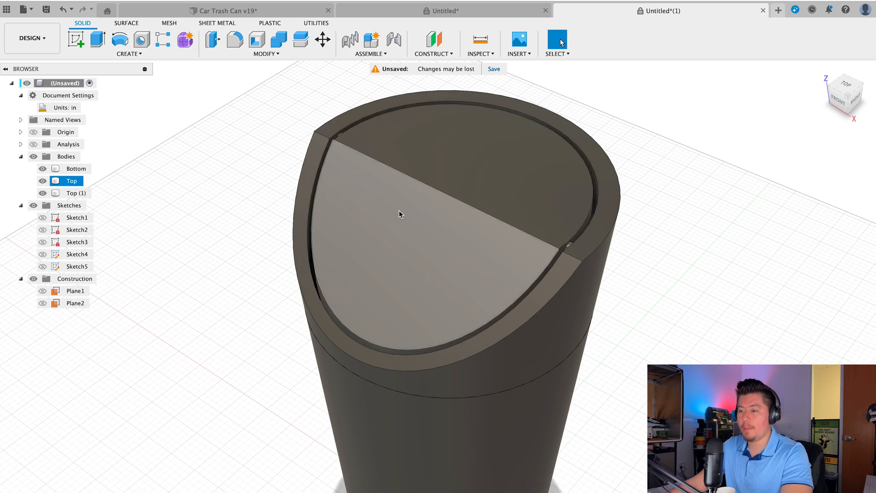
pyautogui.keyDown('shift'); pyautogui.moveTo(418, 250); pyautogui.dragTo(410, 214, button='middle'); pyautogui.keyUp('shift')
pyautogui.click(34, 144)
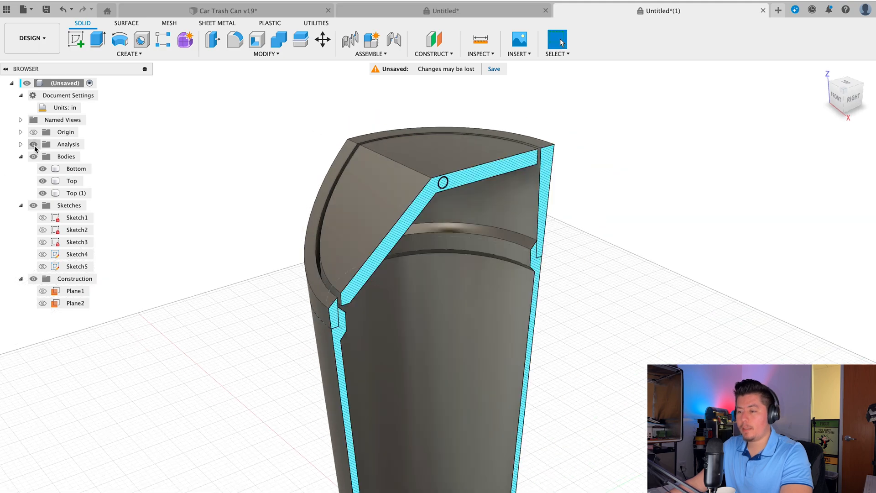
pyautogui.click(73, 169)
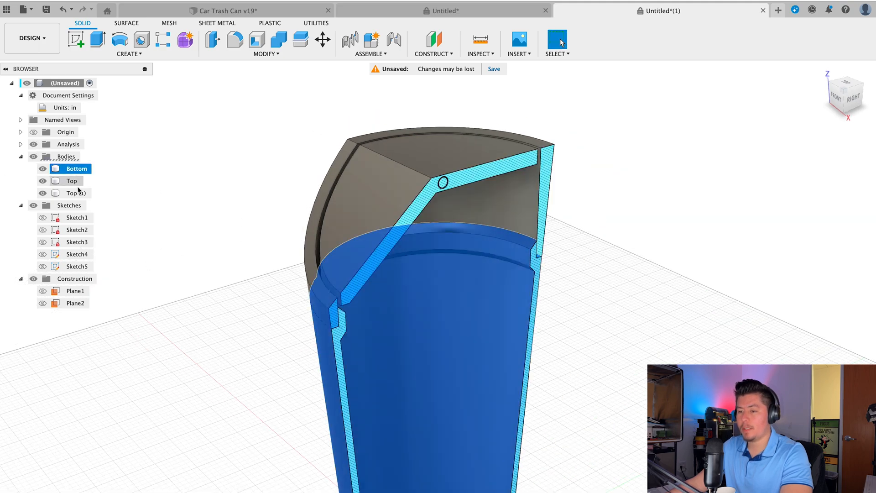
pyautogui.click(68, 183)
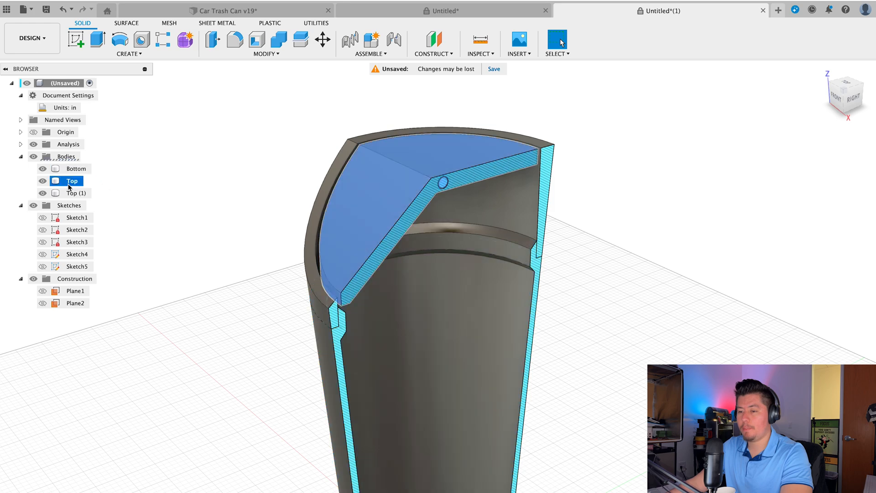
pyautogui.rightClick(69, 184)
pyautogui.click(119, 217)
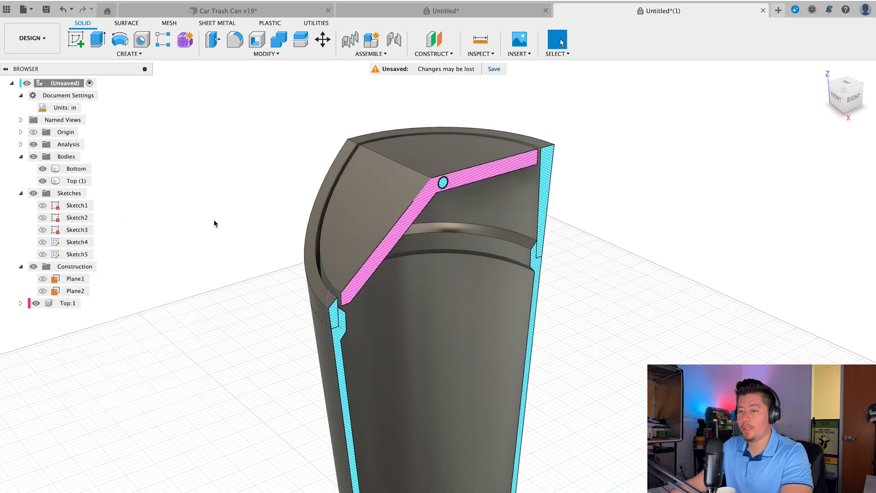
# Create an as-built revolute joint between the lid component and the Top (1) rim body, snapped to the hinge pin's centre with Z Axis rotation.
pyautogui.write('sas')
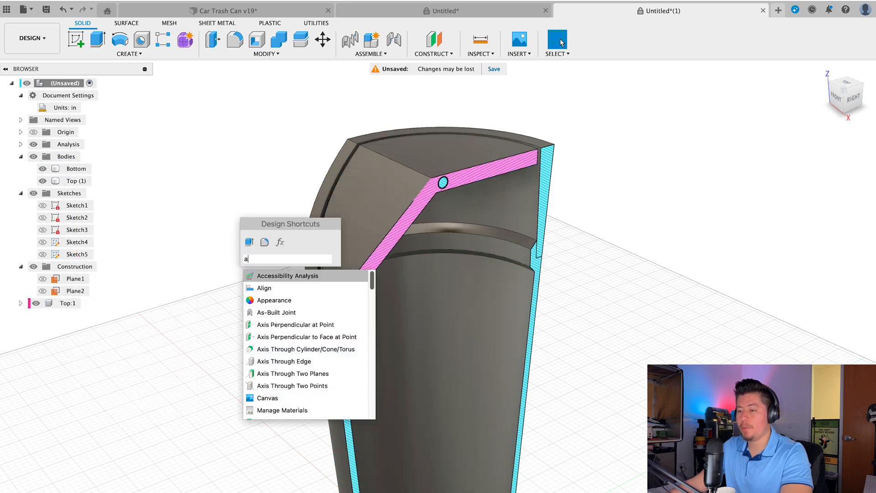
pyautogui.click(275, 276)
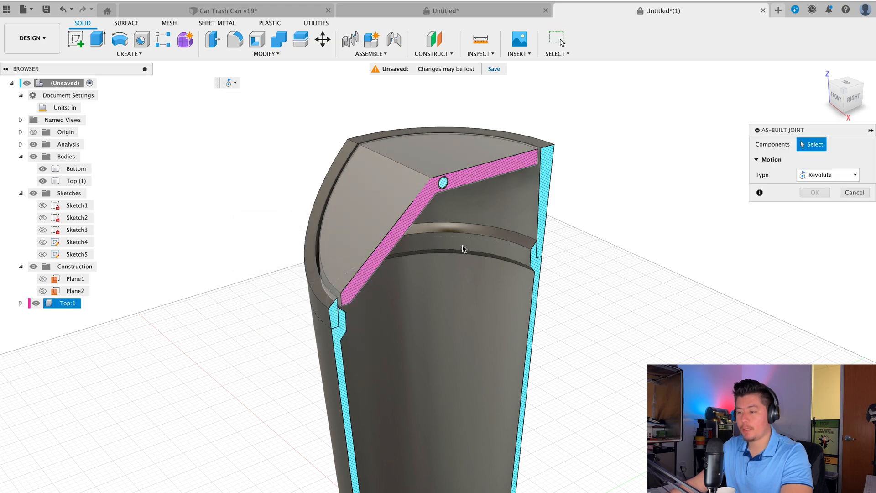
pyautogui.scroll(5, 415, 177)
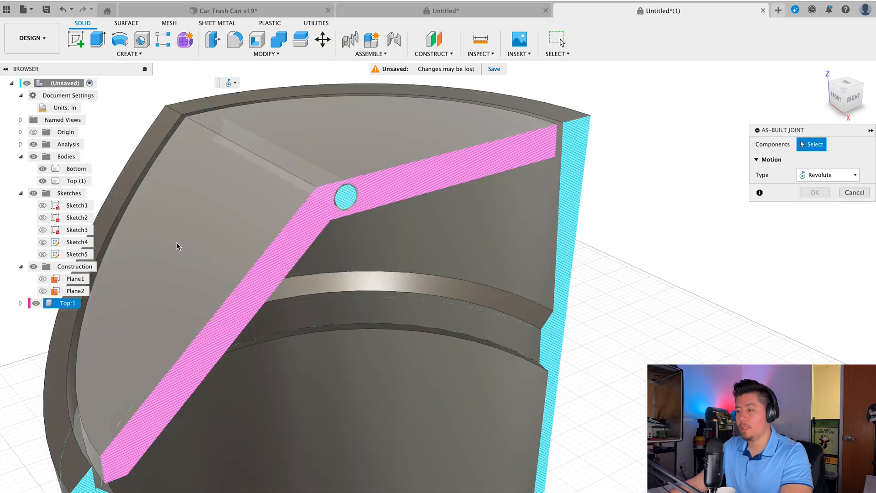
pyautogui.scroll(-5, 177, 246)
pyautogui.click(193, 237)
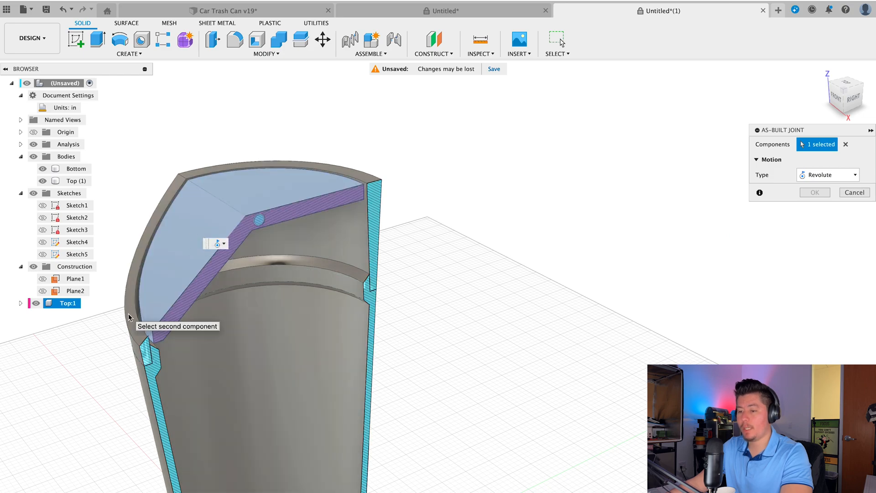
pyautogui.click(127, 314)
pyautogui.scroll(5, 255, 219)
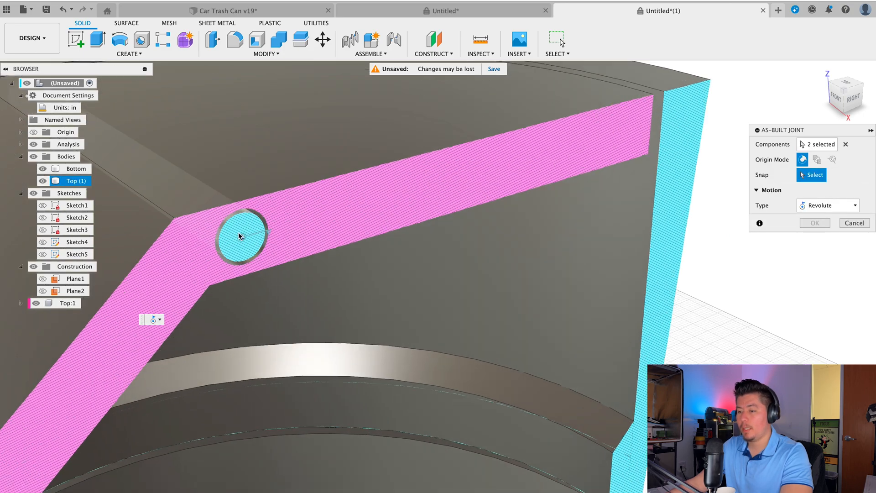
pyautogui.click(242, 240)
pyautogui.scroll(-10, 241, 240)
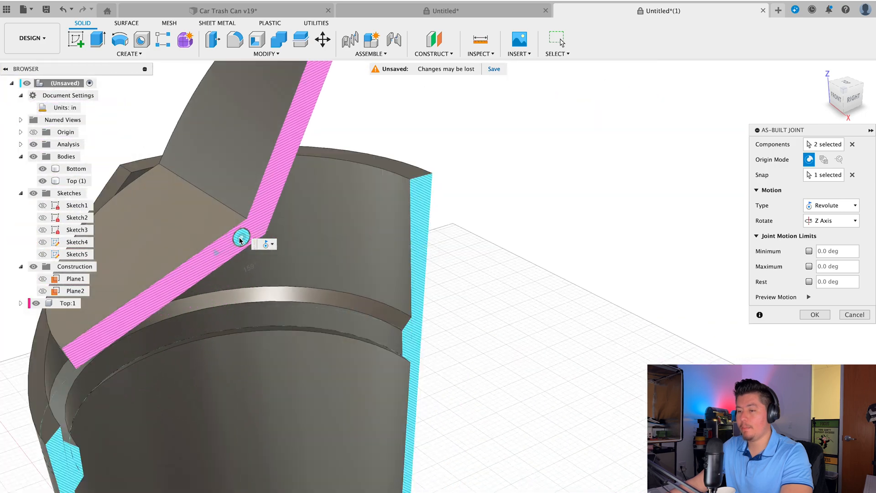
pyautogui.click(815, 314)
# Rotate the lid 5 degrees about the hinge joint to check its lower edge against the rim, and return it to 0 degrees.
pyautogui.keyDown('shift'); pyautogui.moveTo(453, 181); pyautogui.dragTo(366, 214, button='middle'); pyautogui.keyUp('shift')
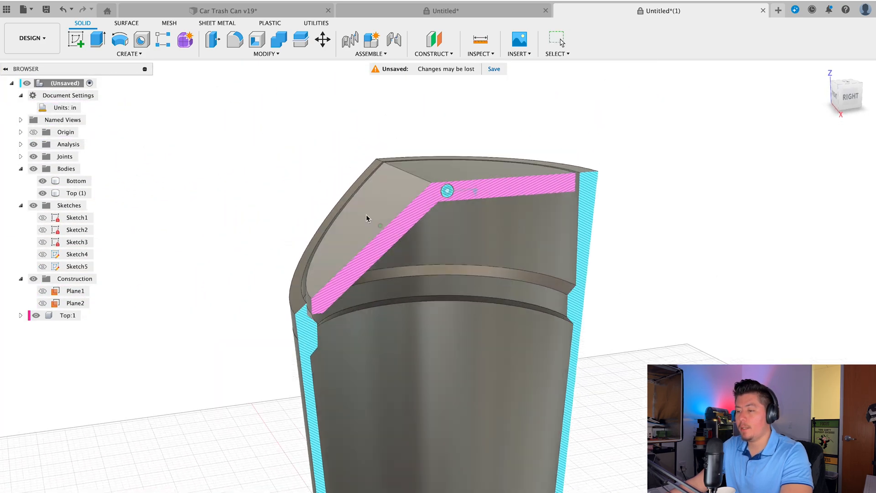
pyautogui.click(475, 193)
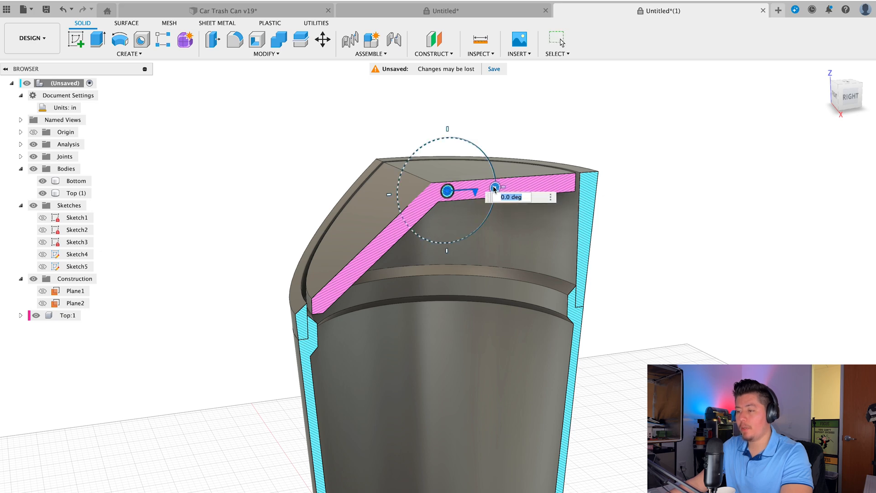
pyautogui.moveTo(494, 189)
pyautogui.mouseDown()
pyautogui.moveTo(456, 146)
pyautogui.moveTo(387, 174)
pyautogui.moveTo(418, 228)
pyautogui.moveTo(490, 188)
pyautogui.moveTo(468, 196)
pyautogui.moveTo(484, 168)
pyautogui.moveTo(494, 191)
pyautogui.mouseUp()
pyautogui.click(849, 96)
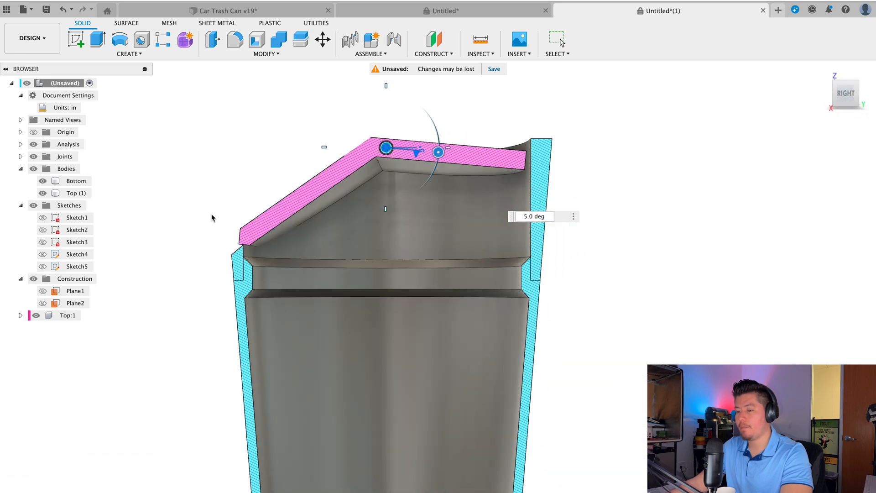
pyautogui.scroll(5, 254, 265)
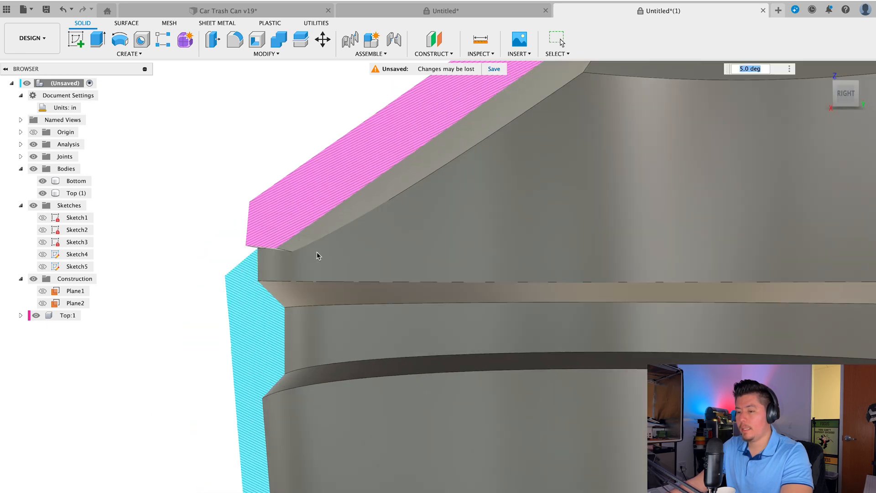
pyautogui.keyDown('shift'); pyautogui.moveTo(317, 252); pyautogui.dragTo(345, 256, button='middle'); pyautogui.keyUp('shift')
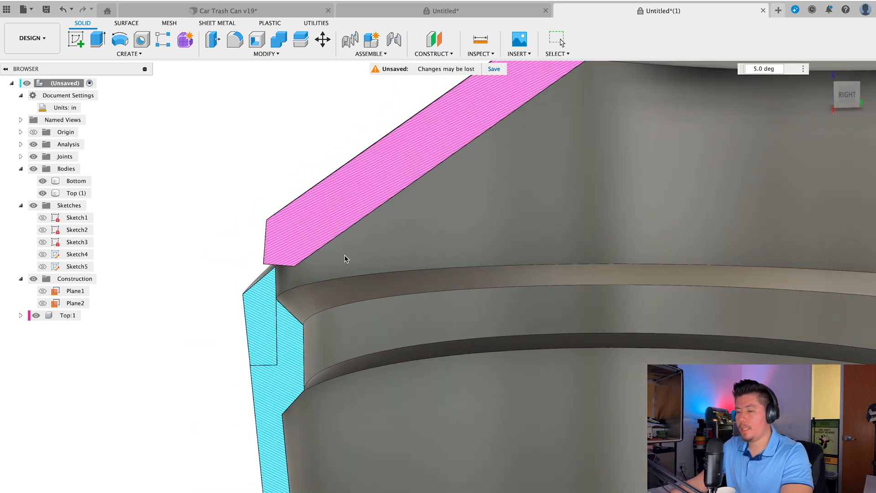
pyautogui.scroll(-4, 344, 255)
pyautogui.moveTo(578, 105)
pyautogui.mouseDown()
pyautogui.moveTo(580, 97)
pyautogui.moveTo(520, 56)
pyautogui.moveTo(565, 80)
pyautogui.moveTo(571, 100)
pyautogui.moveTo(543, 164)
pyautogui.moveTo(578, 96)
pyautogui.moveTo(566, 73)
pyautogui.moveTo(528, 54)
pyautogui.moveTo(576, 94)
pyautogui.moveTo(570, 101)
pyautogui.mouseUp()
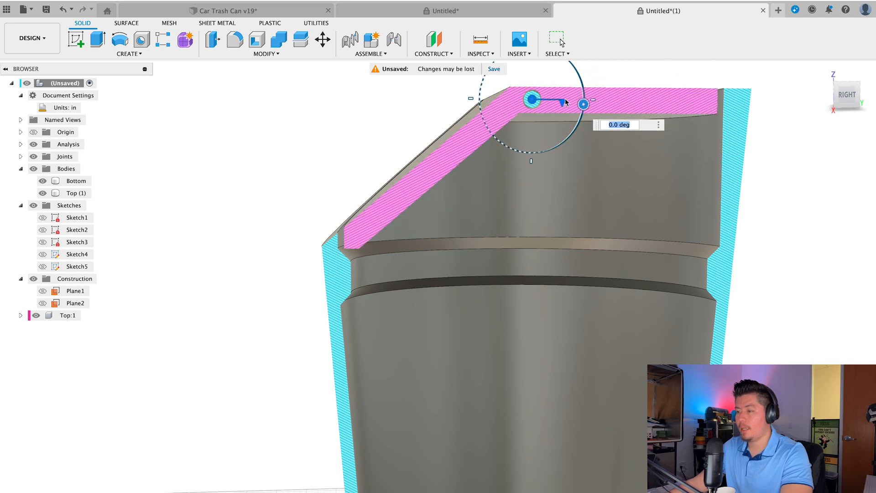
pyautogui.press('Return')
pyautogui.keyDown('shift'); pyautogui.moveTo(359, 181); pyautogui.dragTo(354, 183, button='middle'); pyautogui.keyUp('shift')
pyautogui.moveTo(457, 150); pyautogui.dragTo(452, 175, button='middle')
pyautogui.press('Escape')
# Show Sketch5 and move the hinge pin circle's centre slightly closer to the lid's bend.
pyautogui.click(851, 93)
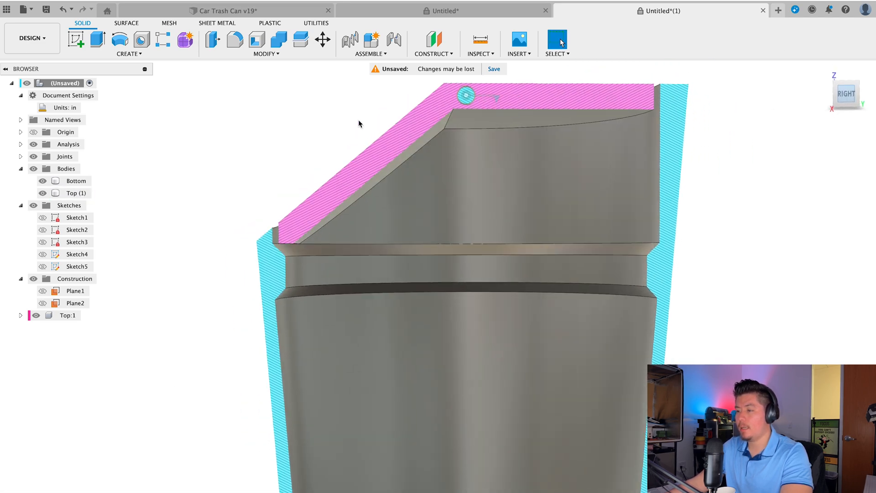
pyautogui.moveTo(405, 131); pyautogui.dragTo(391, 213, button='middle')
pyautogui.scroll(1, 390, 213)
pyautogui.scroll(3, 452, 183)
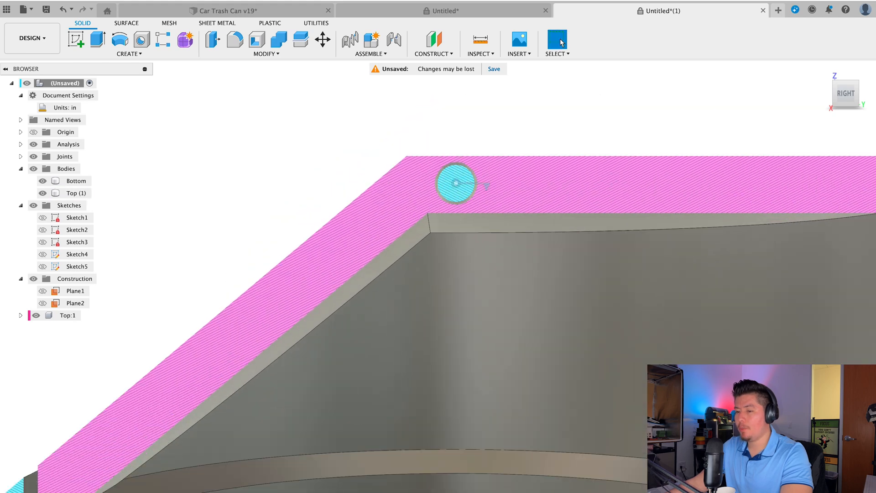
pyautogui.click(42, 266)
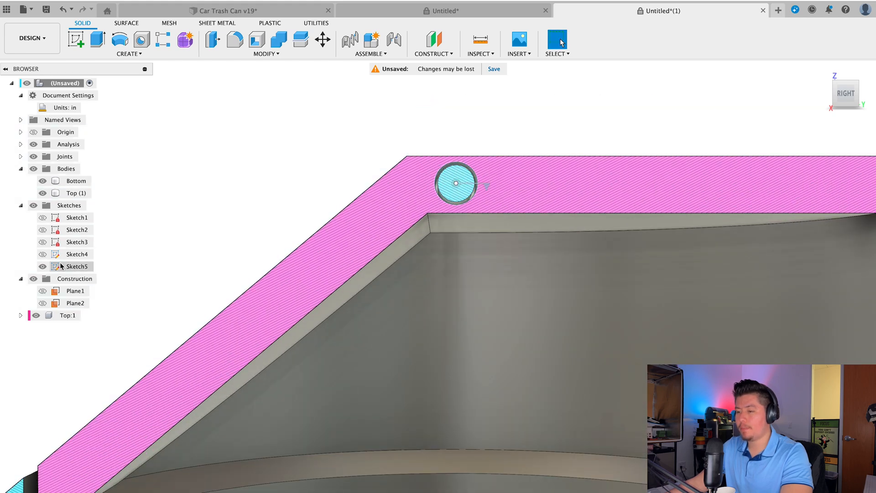
pyautogui.scroll(2, 457, 185)
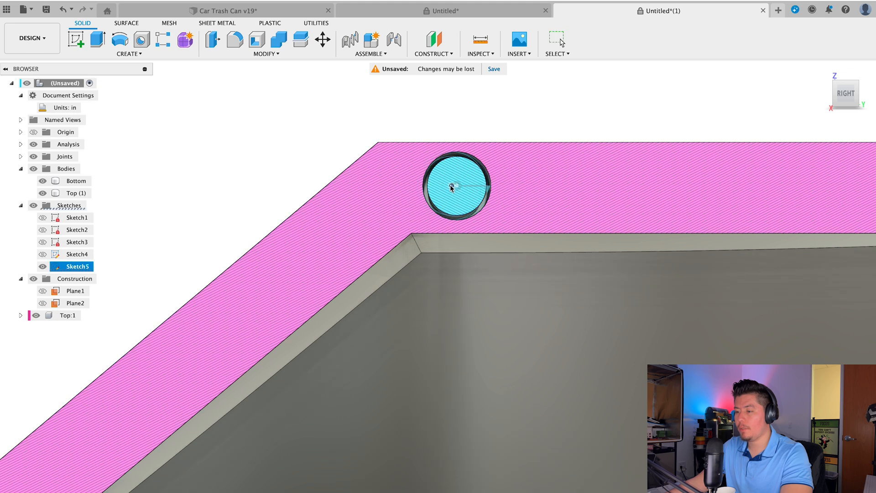
pyautogui.click(449, 187)
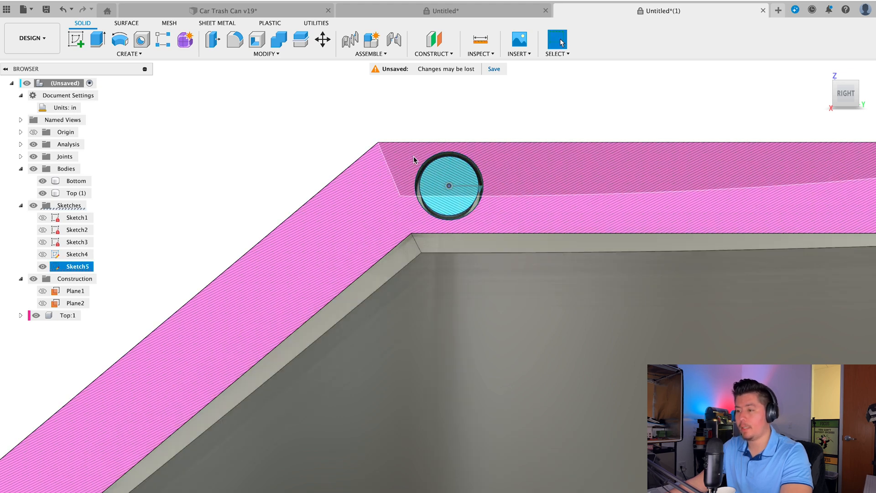
# Swing the lid around the repositioned hinge pin to check its motion in the section, and leave the joint at 0 degrees.
pyautogui.keyDown('shift'); pyautogui.moveTo(395, 211); pyautogui.dragTo(397, 243, button='middle'); pyautogui.keyUp('shift')
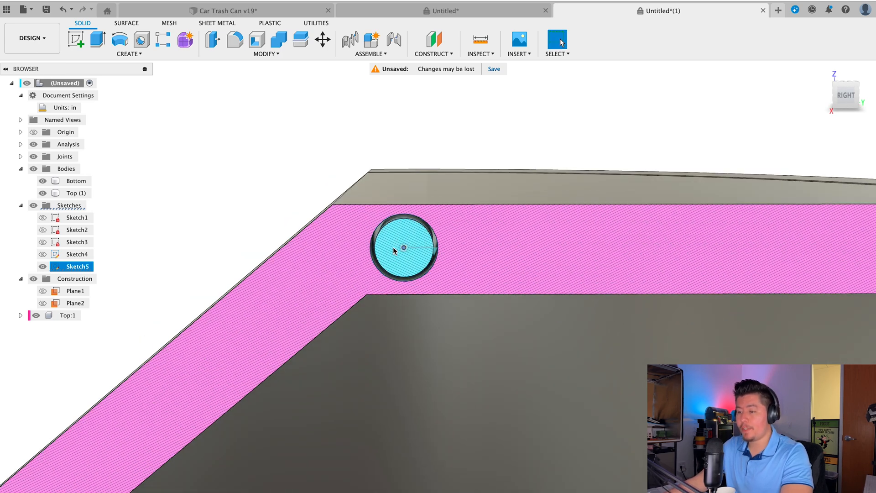
pyautogui.scroll(-5, 393, 252)
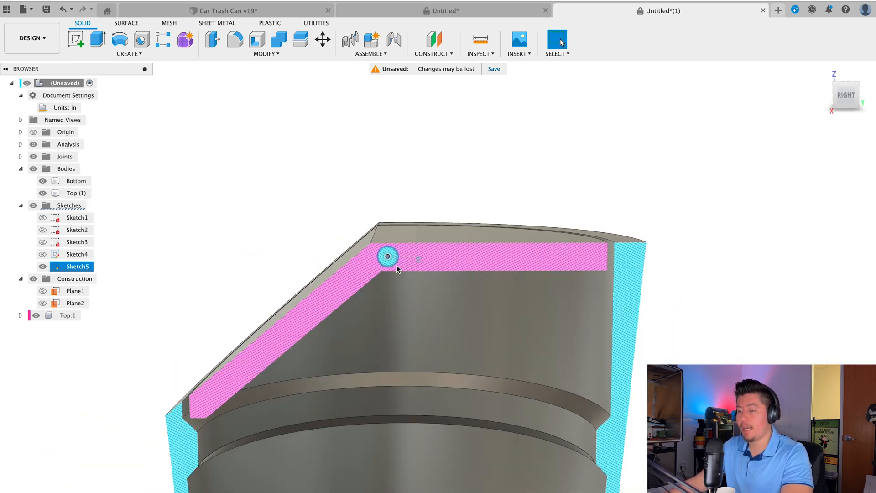
pyautogui.moveTo(397, 269); pyautogui.dragTo(406, 218, button='middle')
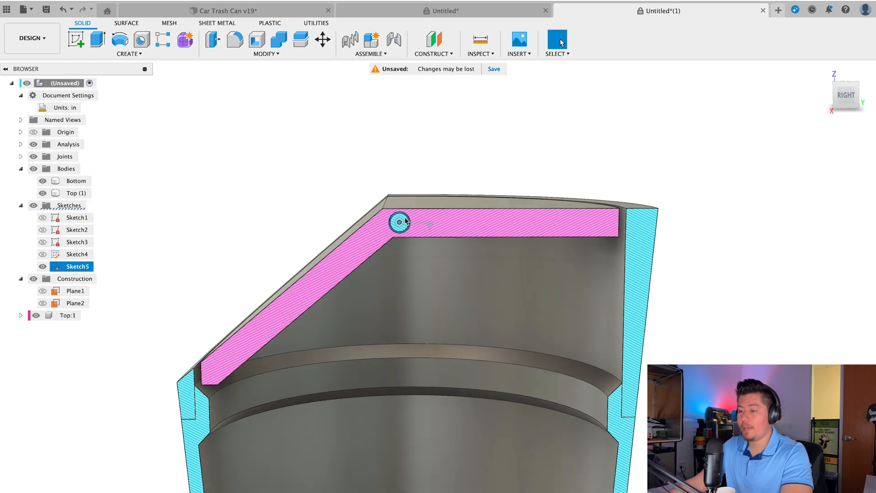
pyautogui.click(400, 222)
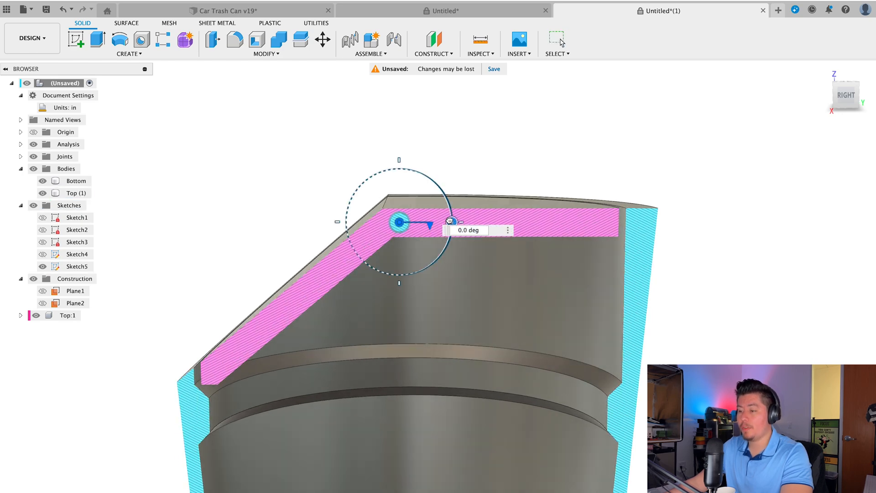
pyautogui.moveTo(449, 222)
pyautogui.mouseDown()
pyautogui.moveTo(420, 172)
pyautogui.moveTo(429, 174)
pyautogui.moveTo(434, 224)
pyautogui.mouseUp()
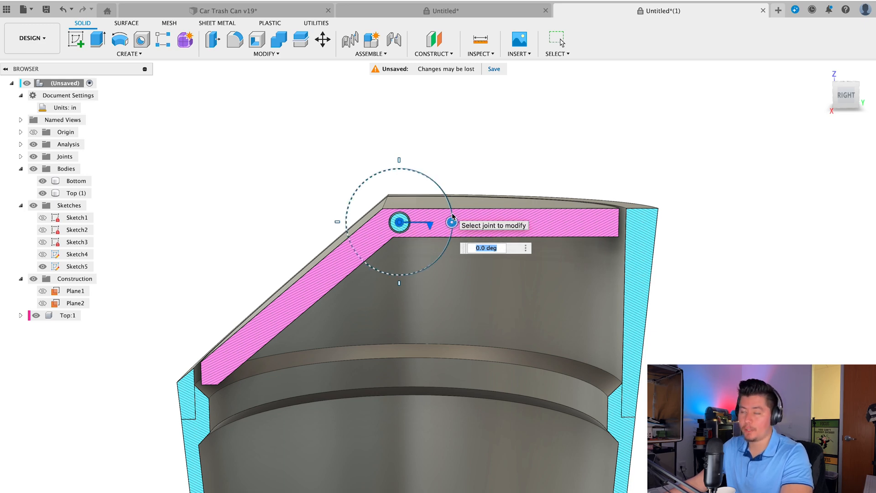
pyautogui.press('Escape')
# Turn the section analysis off and review the complete can with its closed lid.
pyautogui.scroll(-2, 335, 218)
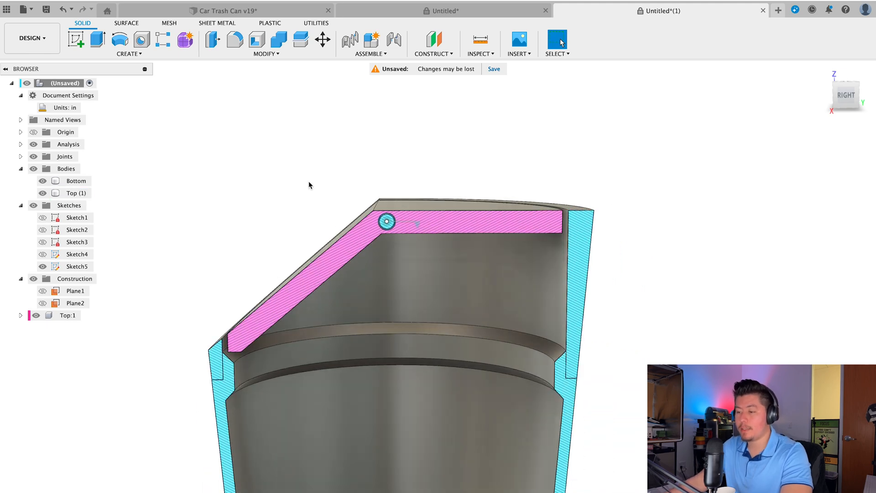
pyautogui.keyDown('shift'); pyautogui.moveTo(382, 317); pyautogui.dragTo(425, 277, button='middle'); pyautogui.keyUp('shift')
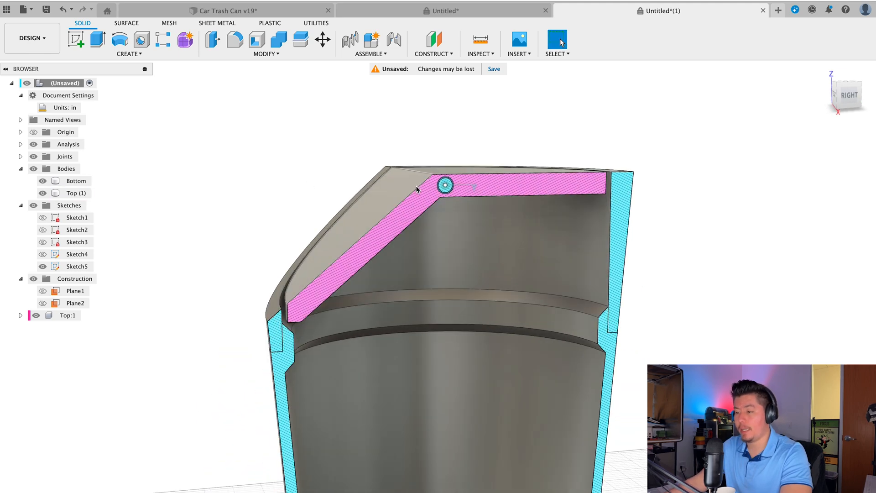
pyautogui.scroll(-4, 319, 279)
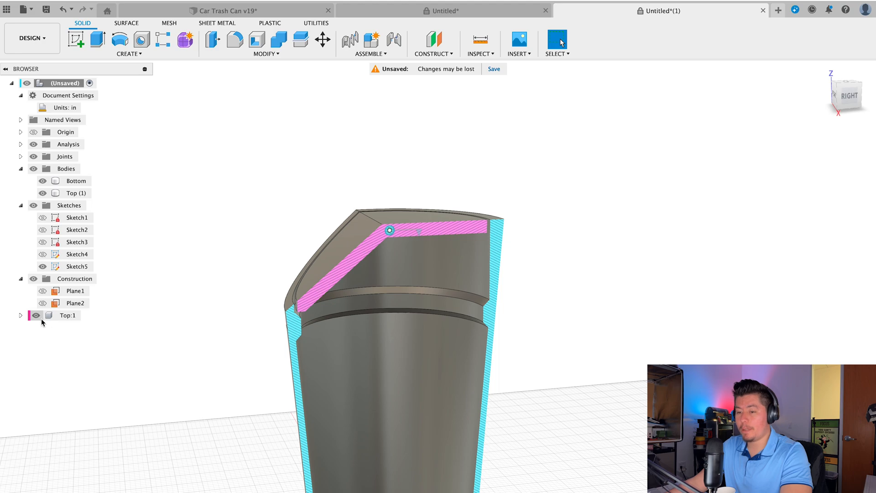
pyautogui.click(33, 144)
pyautogui.moveTo(269, 352); pyautogui.dragTo(324, 218, button='middle')
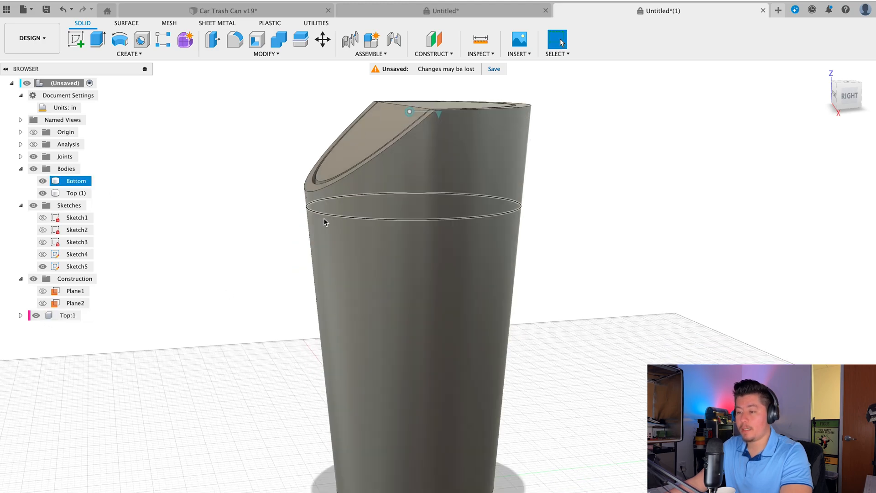
pyautogui.scroll(-3, 352, 269)
pyautogui.keyDown('shift'); pyautogui.moveTo(351, 269); pyautogui.dragTo(266, 271, button='middle'); pyautogui.keyUp('shift')
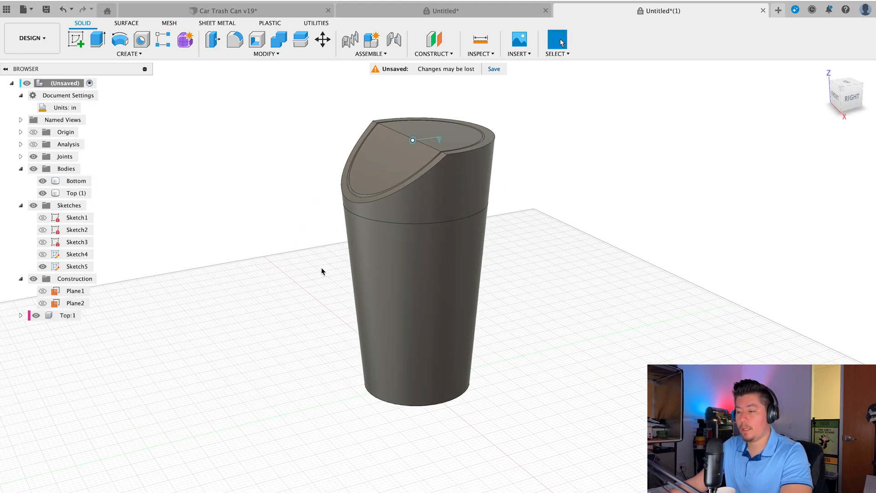
pyautogui.moveTo(323, 272)
pyautogui.keyDown('shift'); pyautogui.mouseDown(button='middle')
pyautogui.moveTo(313, 251)
pyautogui.moveTo(321, 267)
pyautogui.mouseUp(button='middle'); pyautogui.keyUp('shift')
# Chamfer the outer bottom edge of the can's Bottom body with an equal distance of 0.2 in.
pyautogui.write('sch')
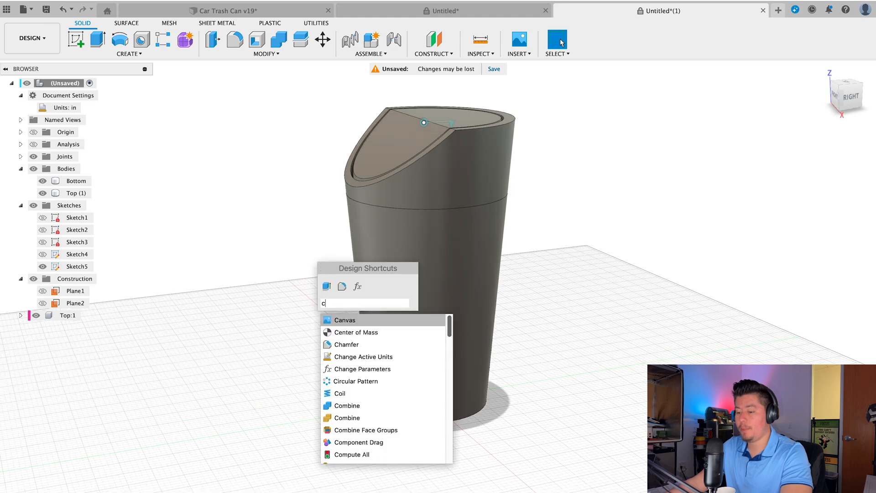
pyautogui.click(338, 322)
pyautogui.keyDown('shift'); pyautogui.moveTo(375, 413); pyautogui.dragTo(372, 391, button='middle'); pyautogui.keyUp('shift')
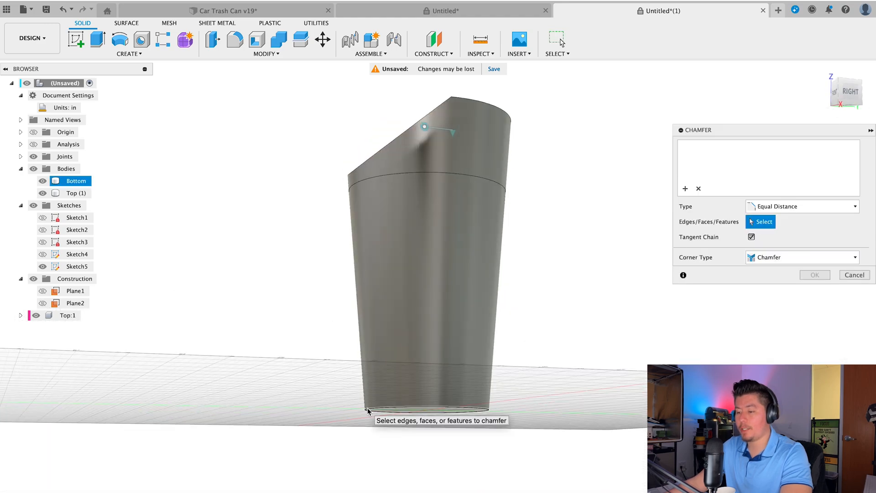
pyautogui.click(366, 410)
pyautogui.press('Return')
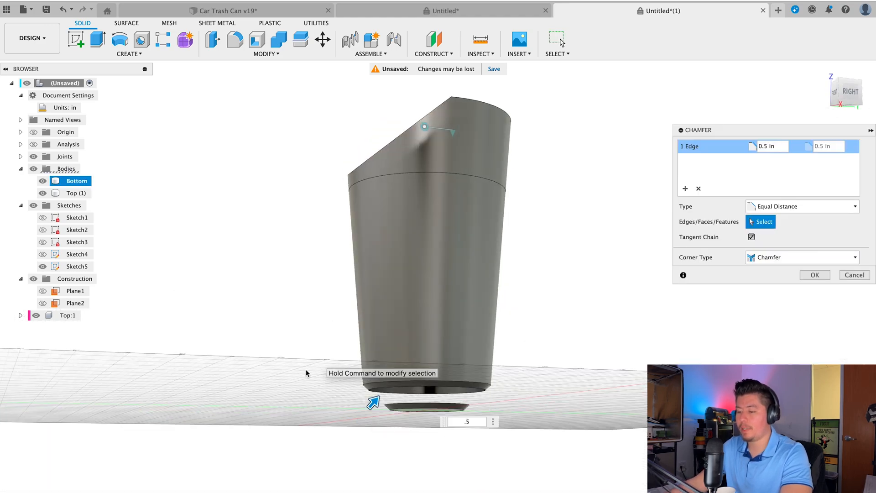
pyautogui.write('.')
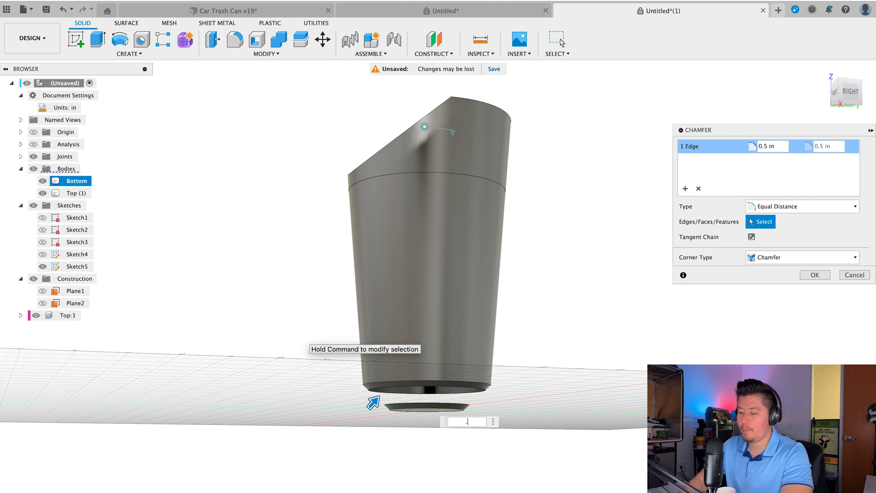
pyautogui.write('2')
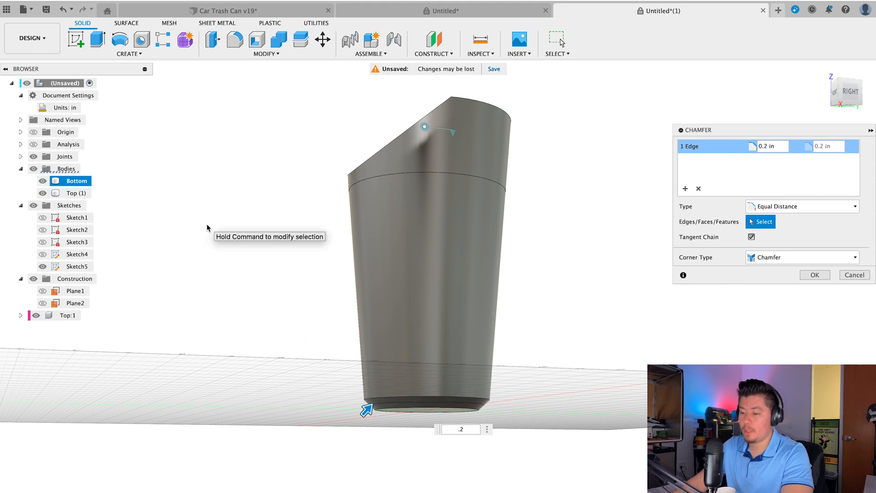
pyautogui.press('Return')
pyautogui.press('Return')
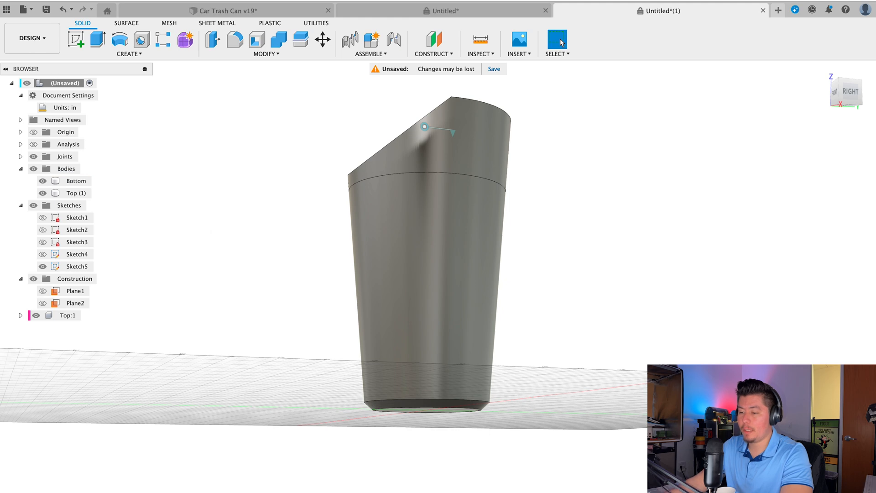
# Check the wall at the chamfered base in the section analysis, and turn the section off again.
pyautogui.click(34, 144)
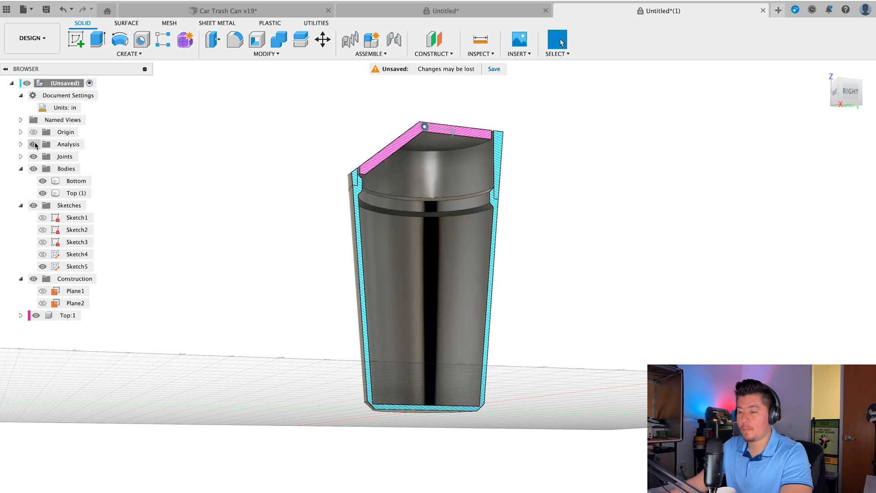
pyautogui.click(35, 145)
pyautogui.keyDown('shift'); pyautogui.moveTo(313, 200); pyautogui.dragTo(336, 282, button='middle'); pyautogui.keyUp('shift')
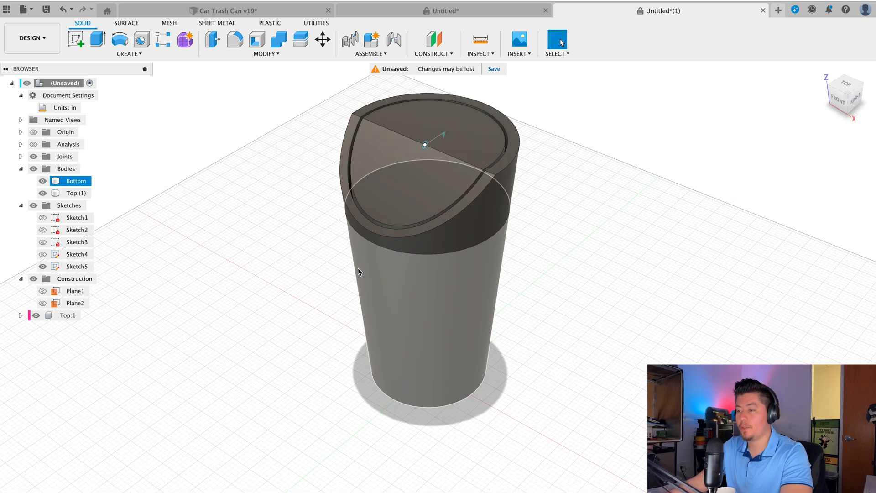
# Find a white appearance in the library and apply it to the Bottom body, the upper rim and the lid.
pyautogui.press('a')
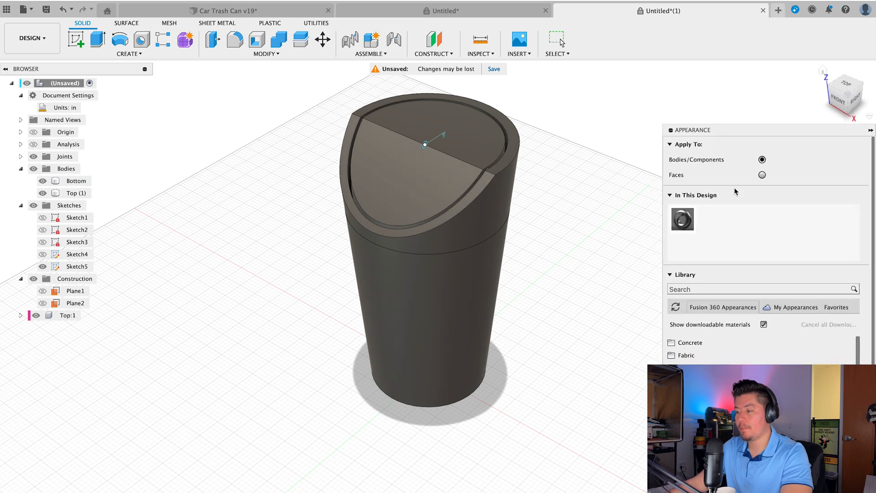
pyautogui.write('white')
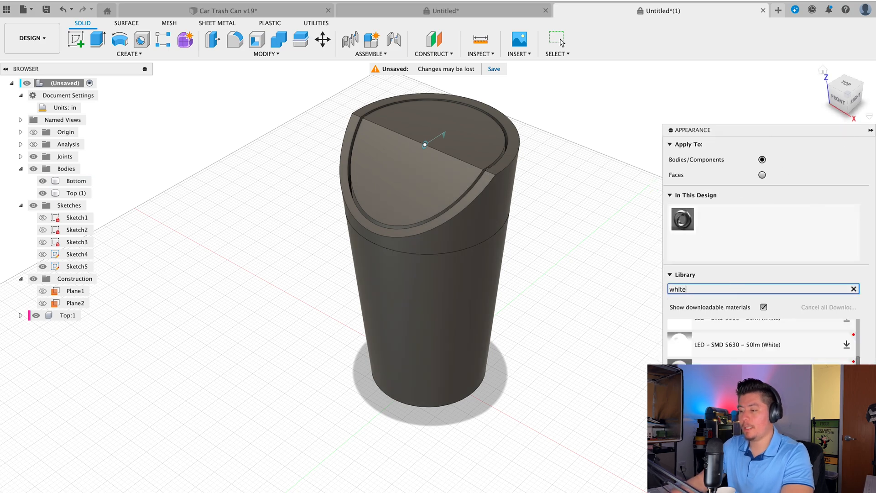
pyautogui.moveTo(712, 332); pyautogui.dragTo(482, 250)
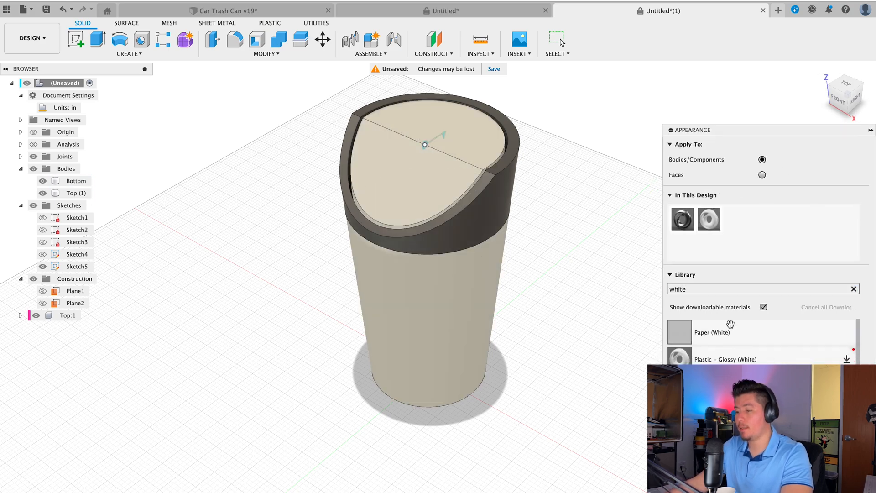
pyautogui.click(868, 132)
pyautogui.keyDown('shift'); pyautogui.moveTo(691, 237); pyautogui.dragTo(569, 260, button='middle'); pyautogui.keyUp('shift')
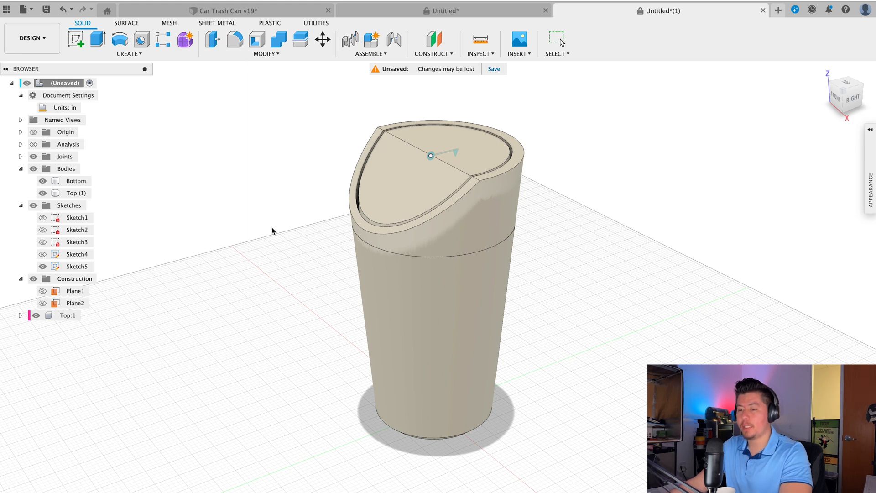
# Toggle the Top (1) and Bottom bodies to identify them, and hide the Top:1 lid component.
pyautogui.click(42, 193)
pyautogui.click(41, 192)
pyautogui.click(40, 180)
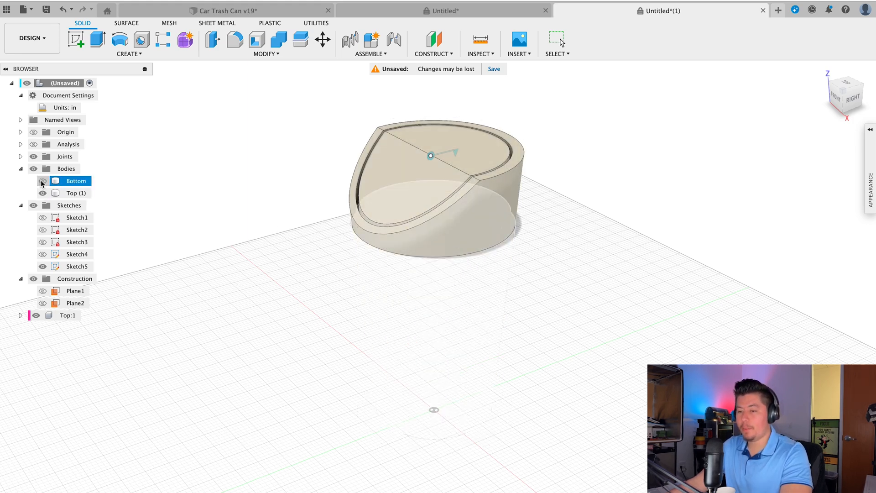
pyautogui.click(41, 180)
pyautogui.click(36, 316)
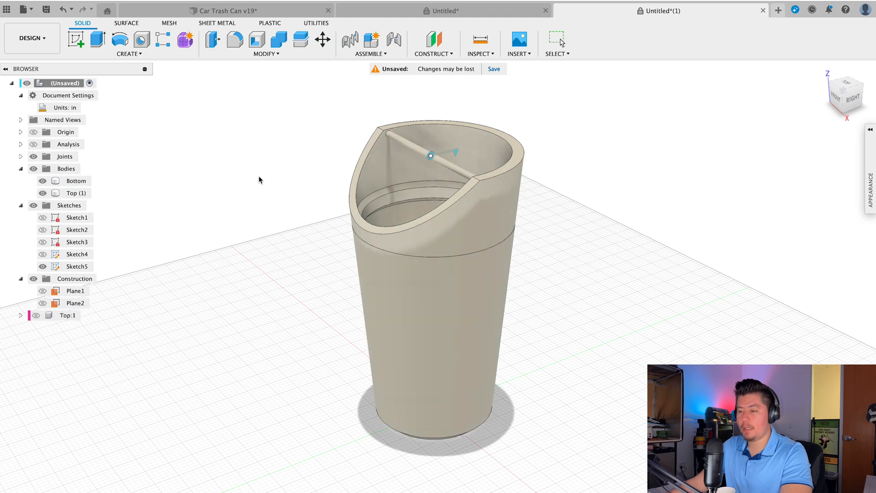
# Turn the section analysis on and examine the contact between the upper rim and the Bottom body's inner lip.
pyautogui.click(33, 144)
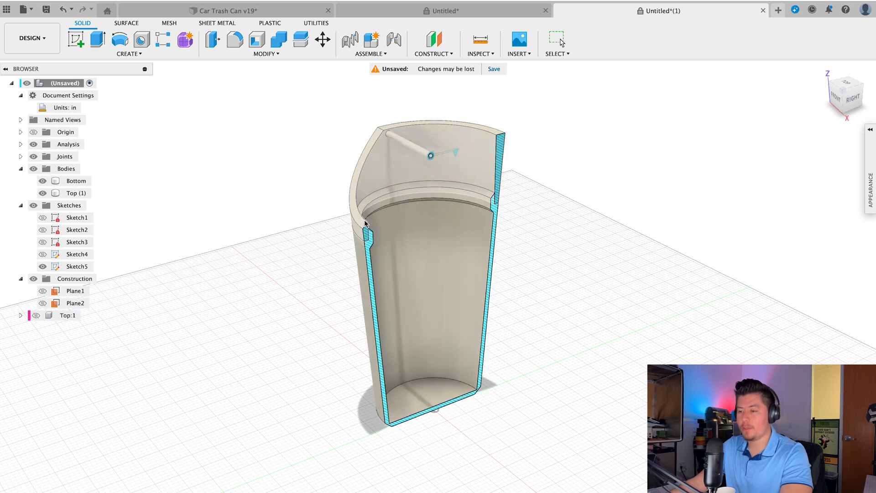
pyautogui.scroll(10, 365, 251)
pyautogui.scroll(5, 358, 256)
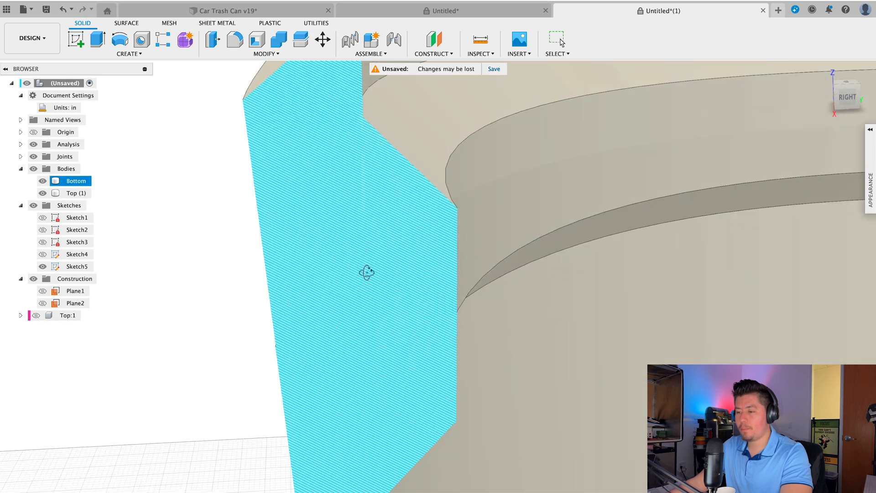
pyautogui.keyDown('shift'); pyautogui.moveTo(367, 272); pyautogui.dragTo(352, 235, button='middle'); pyautogui.keyUp('shift')
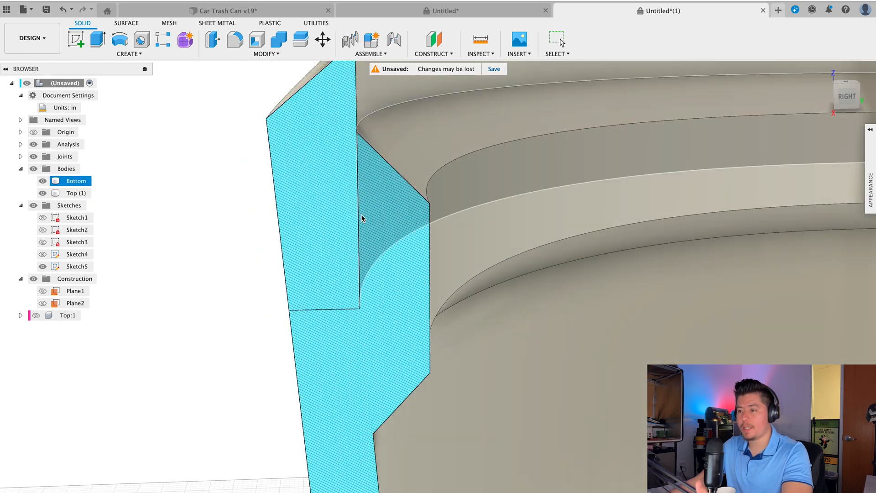
pyautogui.click(359, 220)
pyautogui.click(358, 220)
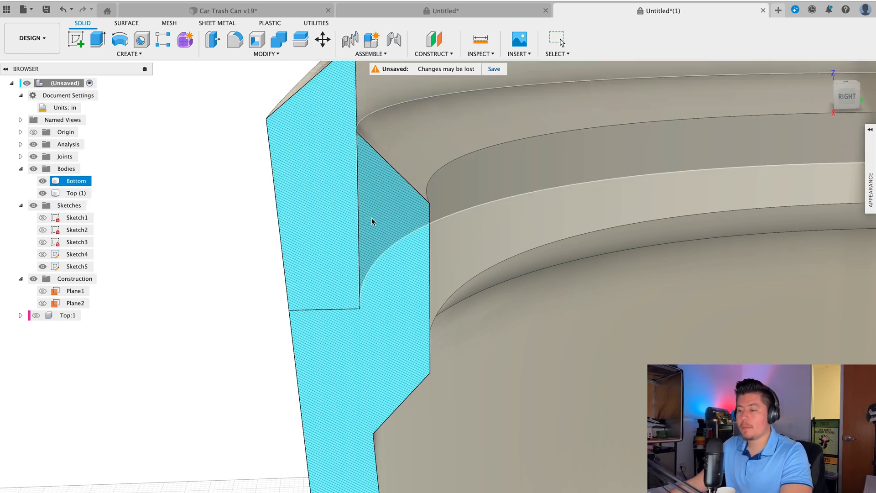
# Hide the Top (1) body and sketch an offset of the lip's base edge on the Bottom body's ledge at -0.012 in.
pyautogui.click(43, 193)
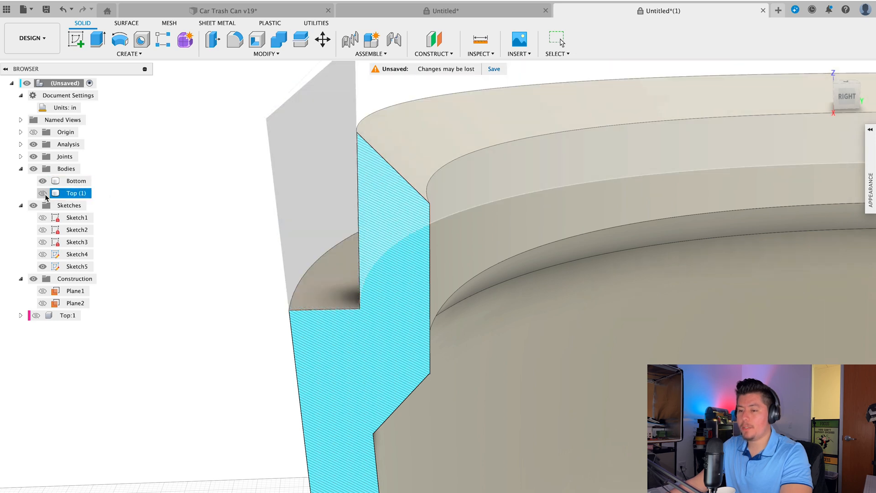
pyautogui.click(55, 181)
pyautogui.moveTo(215, 260)
pyautogui.keyDown('shift'); pyautogui.mouseDown(button='middle')
pyautogui.moveTo(296, 286)
pyautogui.moveTo(327, 265)
pyautogui.mouseUp(button='middle'); pyautogui.keyUp('shift')
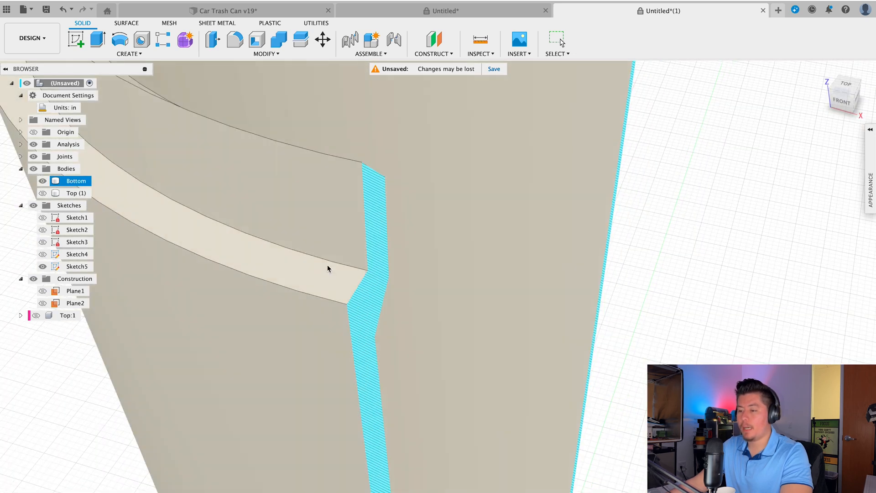
pyautogui.press('o')
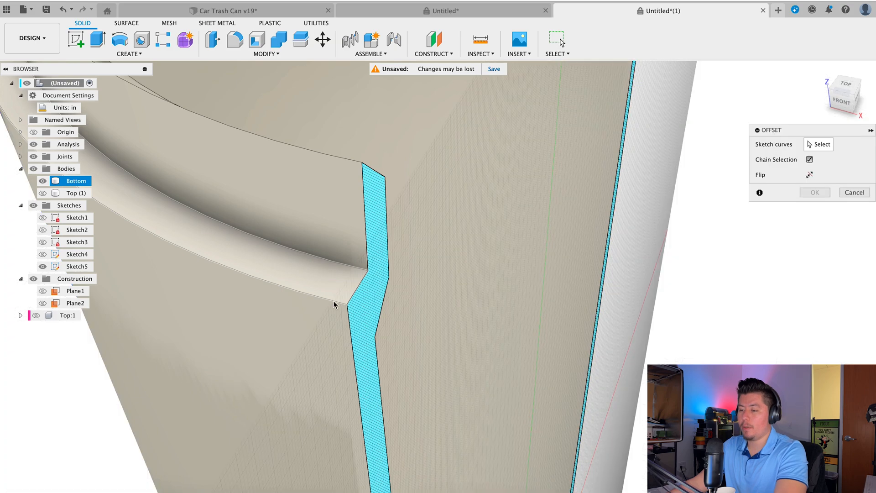
pyautogui.click(338, 263)
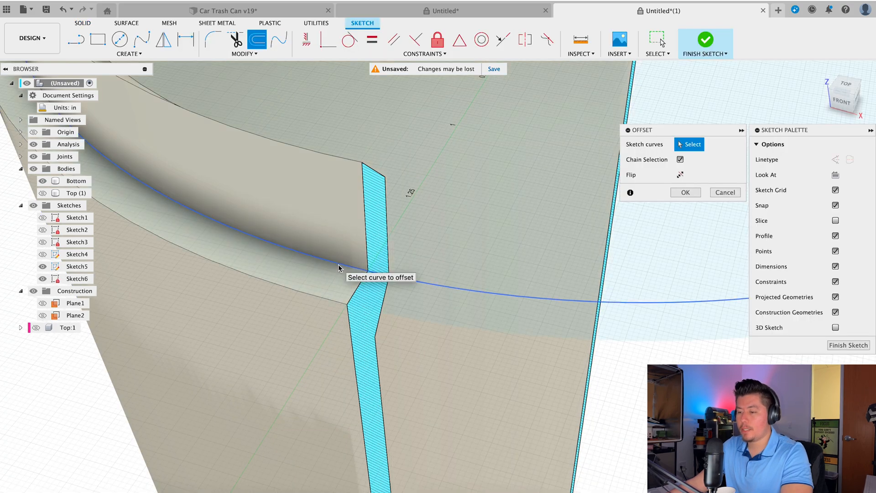
pyautogui.click(349, 269)
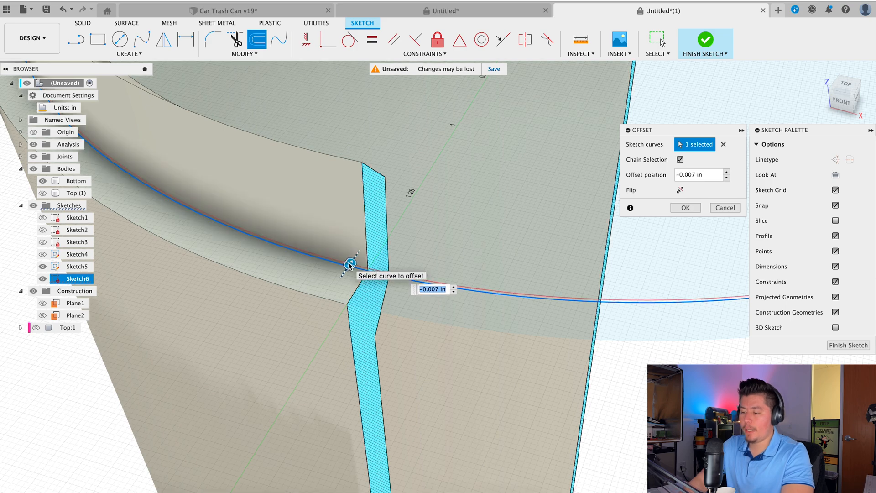
pyautogui.press('Return')
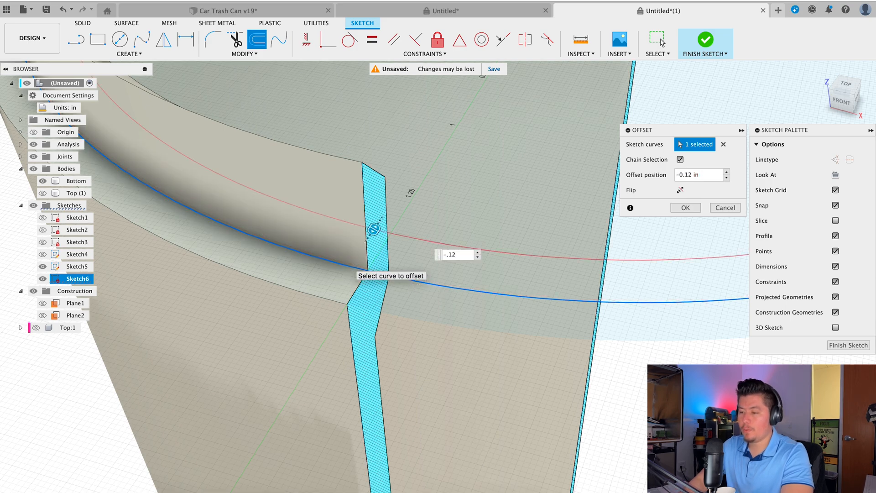
pyautogui.write('-.012')
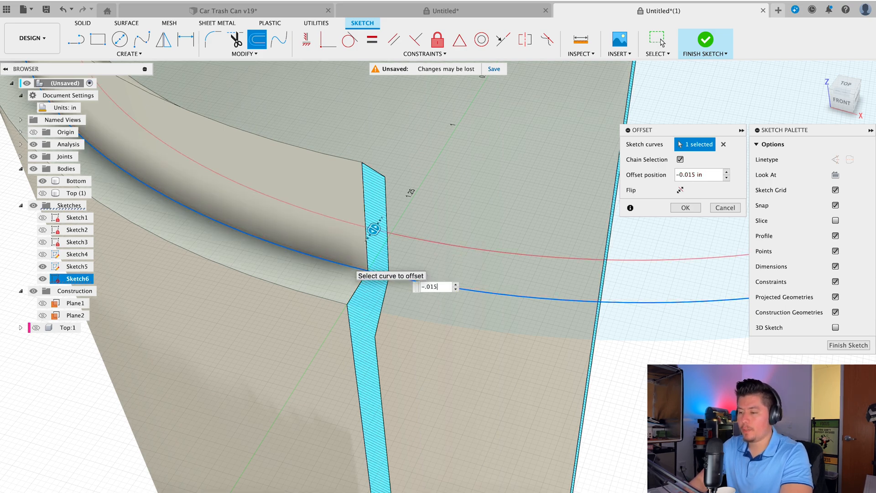
pyautogui.press('Return')
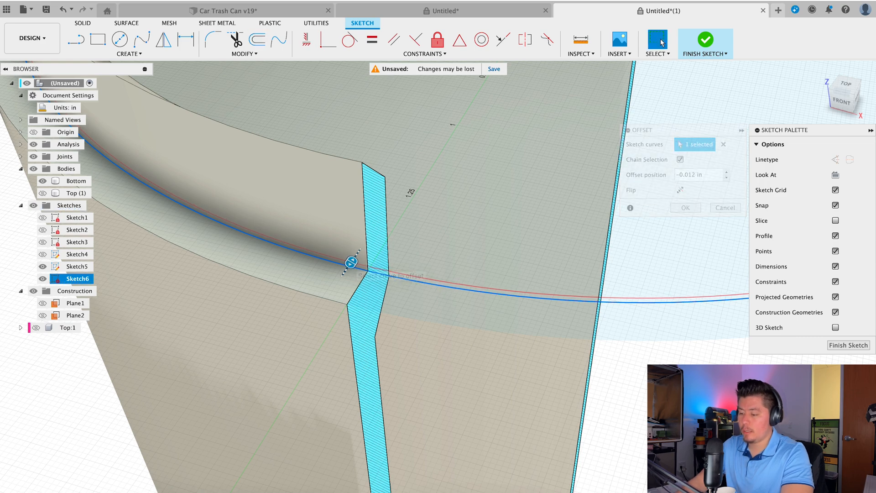
# Extrude the thin offset ring upward past the top of the Bottom body's lip, cutting a clearance from its outer side.
pyautogui.scroll(5, 388, 283)
pyautogui.scroll(-6, 401, 319)
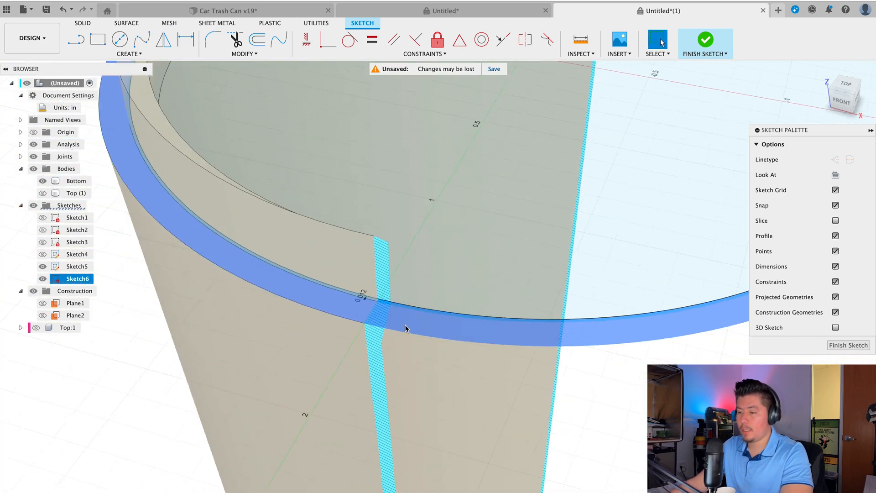
pyautogui.keyDown('shift'); pyautogui.moveTo(383, 340); pyautogui.dragTo(407, 358, button='middle'); pyautogui.keyUp('shift')
pyautogui.scroll(5, 405, 353)
pyautogui.scroll(-5, 401, 348)
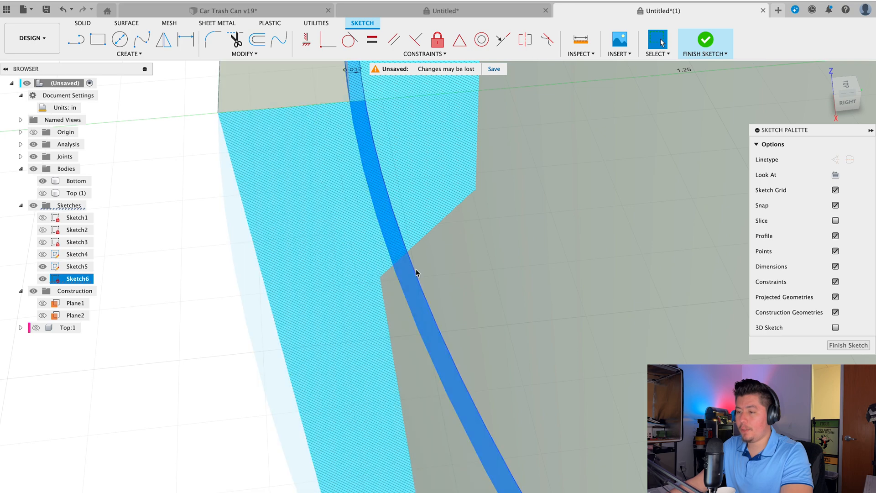
pyautogui.scroll(3, 385, 327)
pyautogui.press('e')
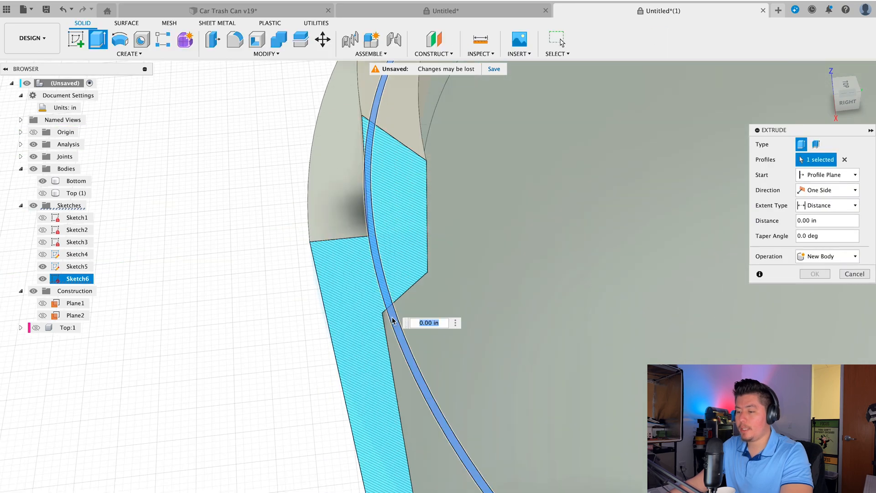
pyautogui.scroll(-5, 388, 292)
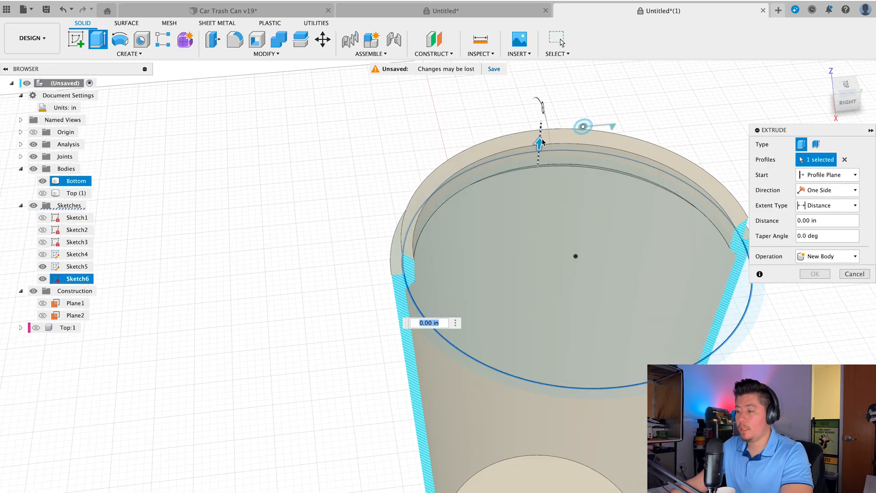
pyautogui.moveTo(539, 143); pyautogui.dragTo(543, 100)
pyautogui.press('Return')
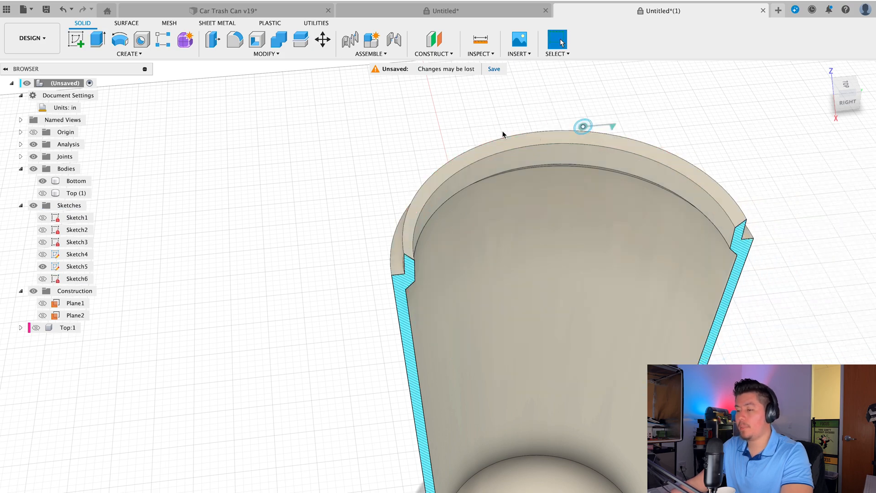
# Show the Top (1) body and examine the clearance gap between it and the Bottom body's lip in the section.
pyautogui.click(42, 193)
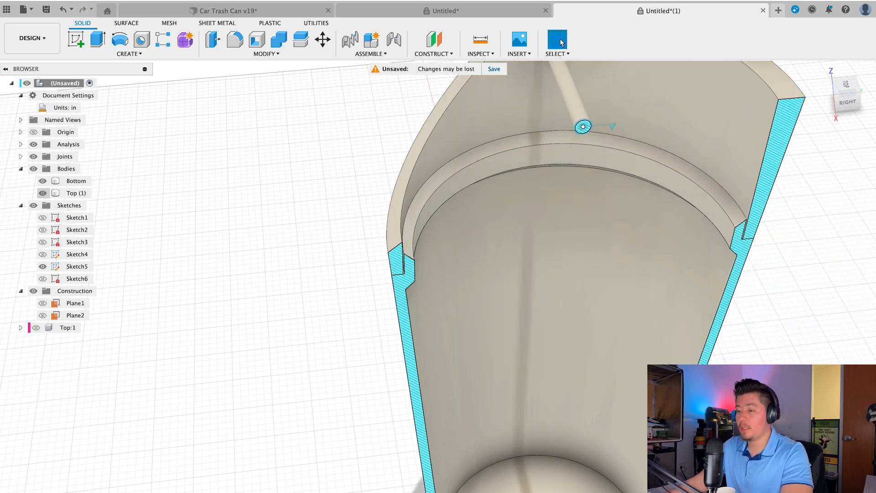
pyautogui.scroll(6, 453, 241)
pyautogui.keyDown('shift'); pyautogui.moveTo(341, 293); pyautogui.dragTo(339, 258, button='middle'); pyautogui.keyUp('shift')
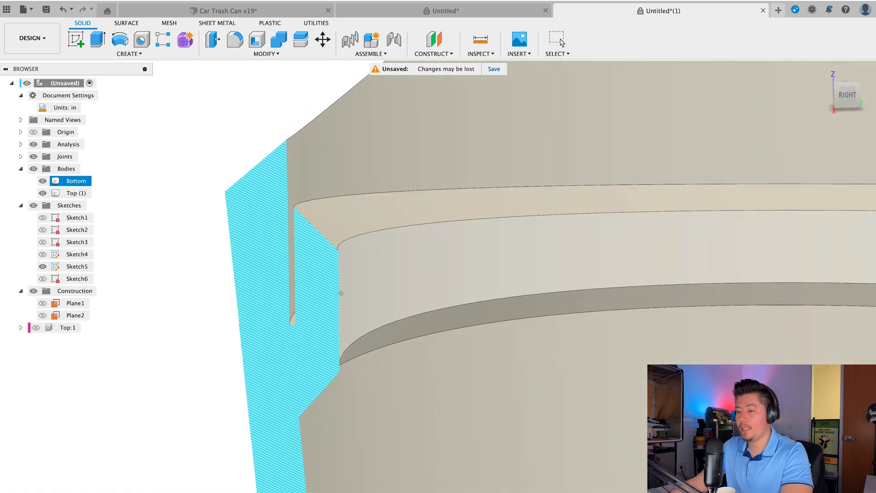
pyautogui.scroll(4, 290, 284)
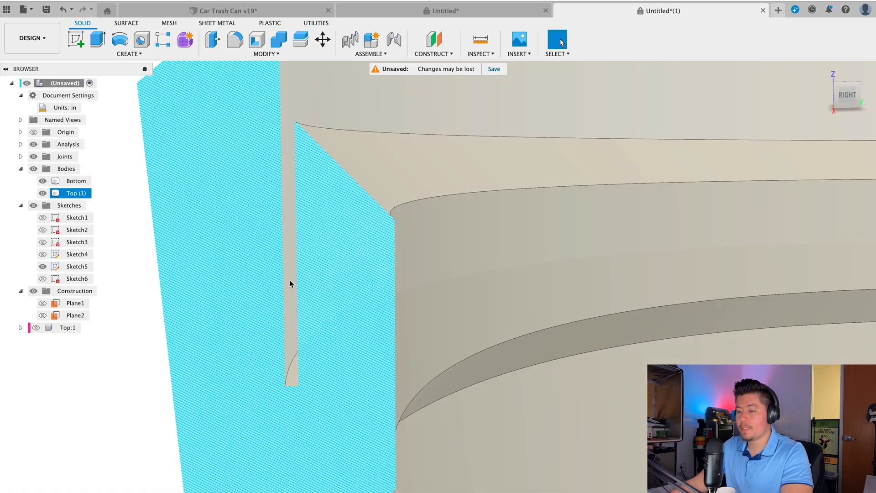
pyautogui.moveTo(289, 284); pyautogui.dragTo(404, 205, button='middle')
pyautogui.scroll(-5, 515, 203)
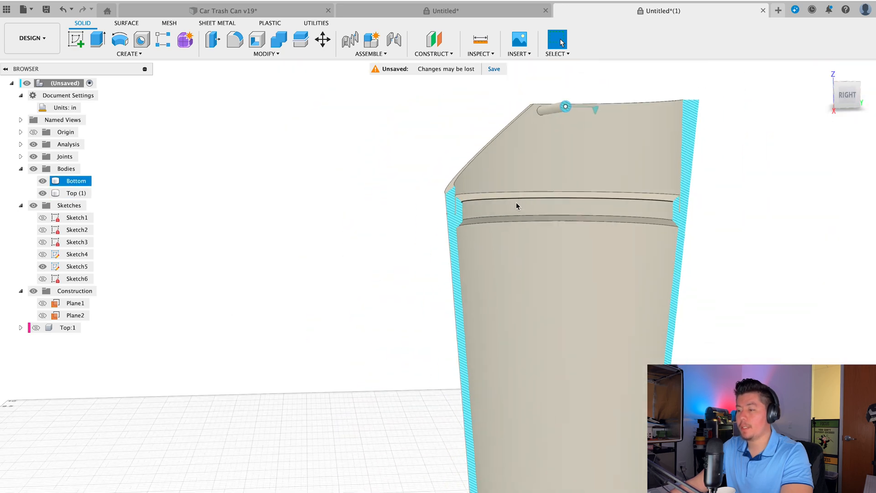
# Turn the section analysis off.
pyautogui.click(33, 145)
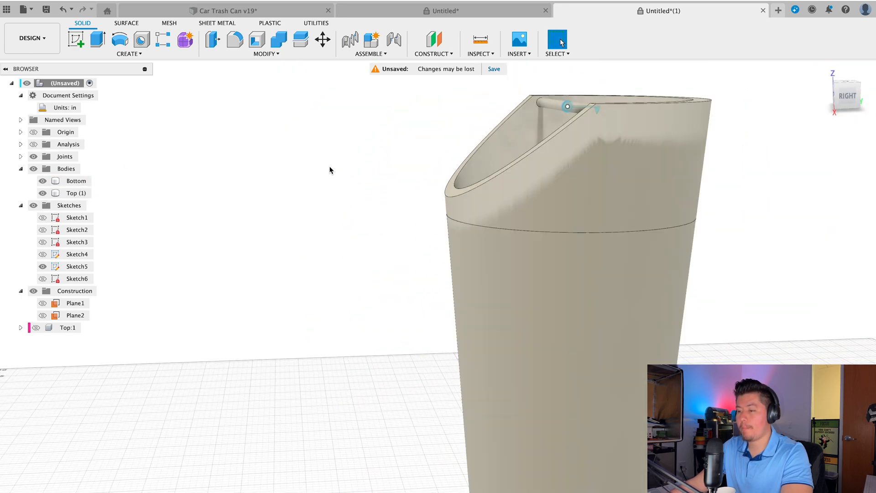
pyautogui.click(525, 190)
pyautogui.press('m')
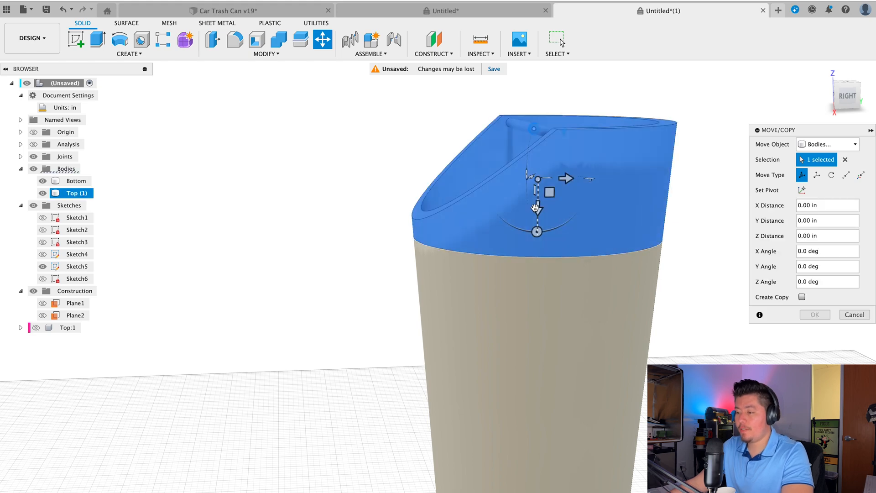
pyautogui.moveTo(538, 206)
pyautogui.mouseDown()
pyautogui.moveTo(540, 131)
pyautogui.moveTo(542, 204)
pyautogui.mouseUp()
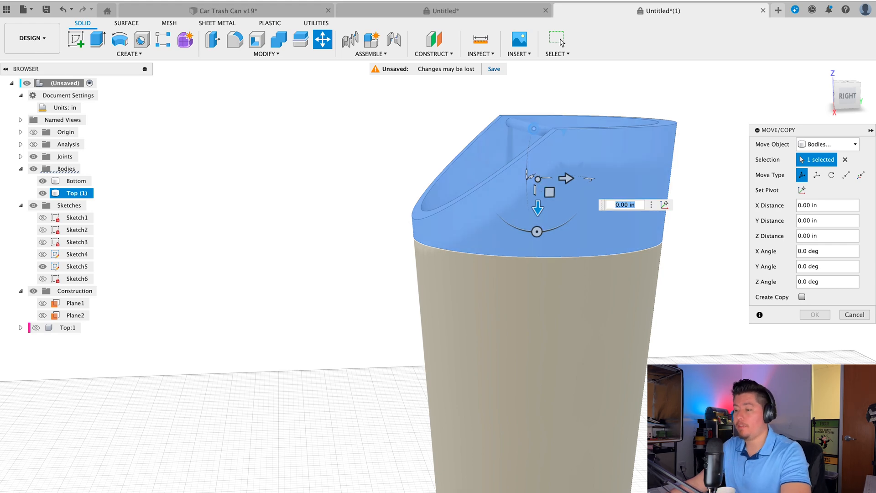
pyautogui.click(561, 43)
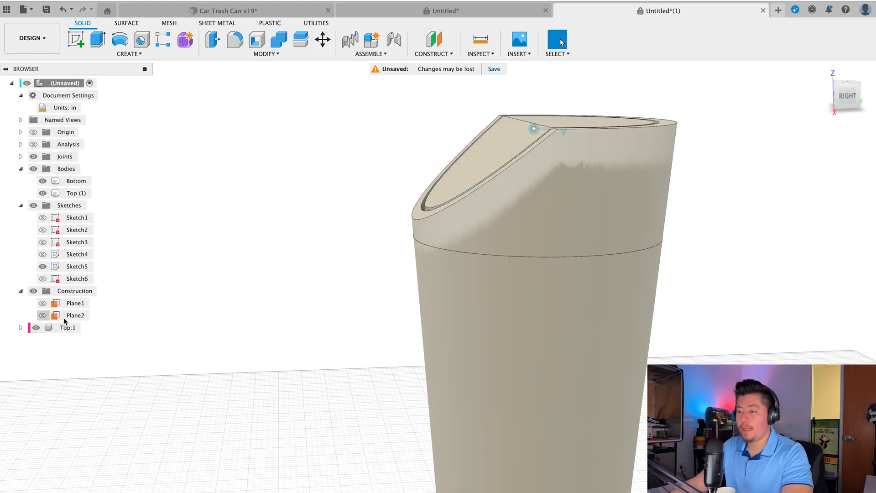
# Show the Top:1 lid component and hide the Bottom body, leaving the lid inside its rim.
pyautogui.keyDown('shift'); pyautogui.moveTo(348, 195); pyautogui.dragTo(469, 181, button='middle'); pyautogui.keyUp('shift')
pyautogui.scroll(-3, 470, 181)
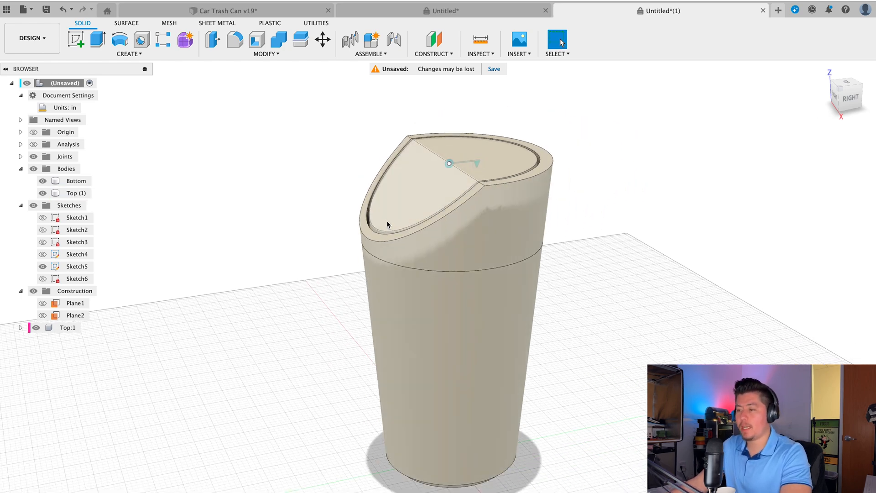
pyautogui.click(42, 180)
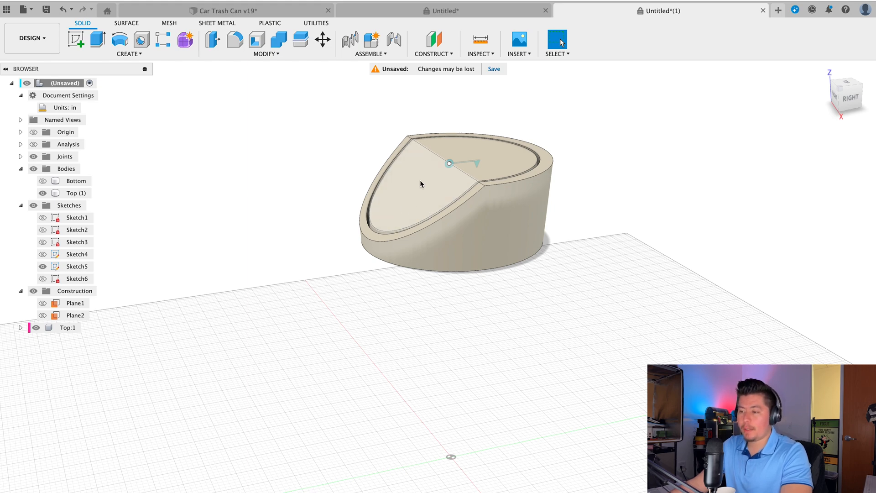
pyautogui.scroll(3, 420, 183)
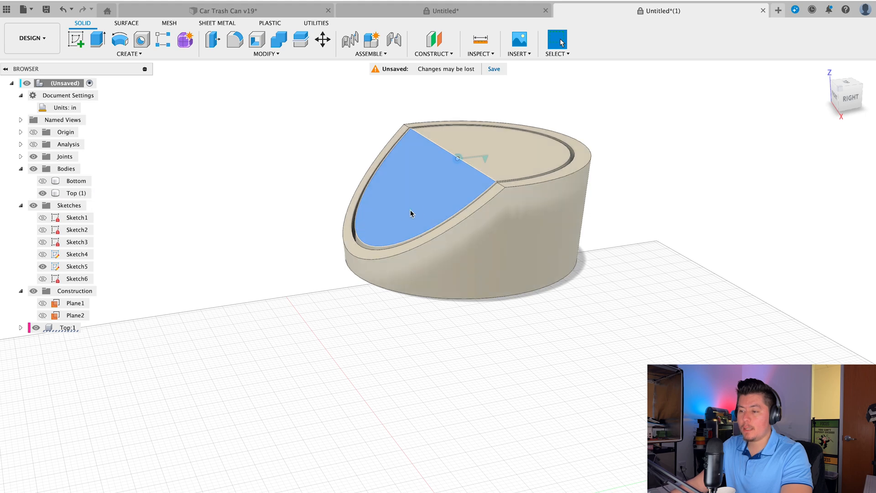
# Hide the Top (1) body temporarily to examine the lid's hinge hole, and show the body again around the lid.
pyautogui.click(470, 186)
pyautogui.click(72, 195)
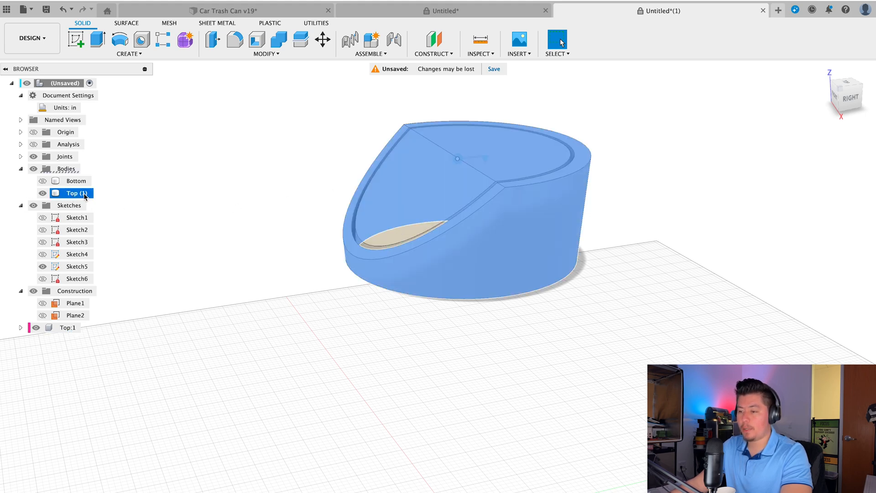
pyautogui.click(66, 328)
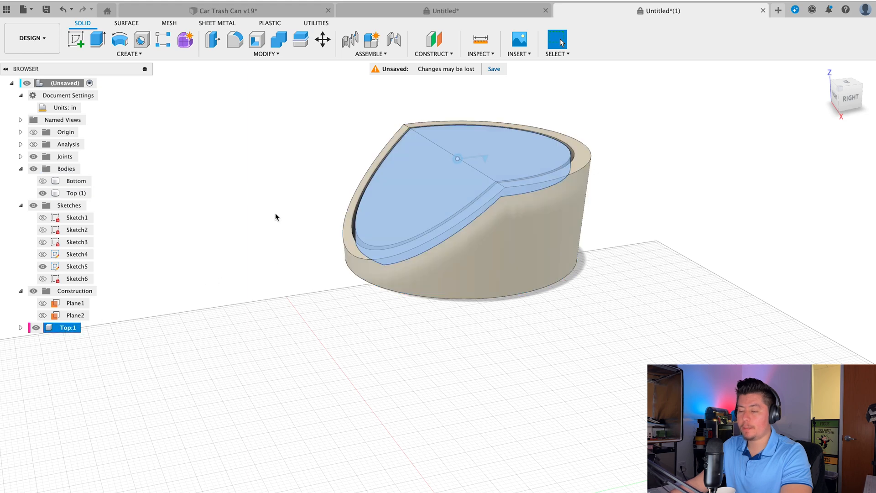
pyautogui.click(73, 193)
pyautogui.click(274, 229)
pyautogui.click(42, 194)
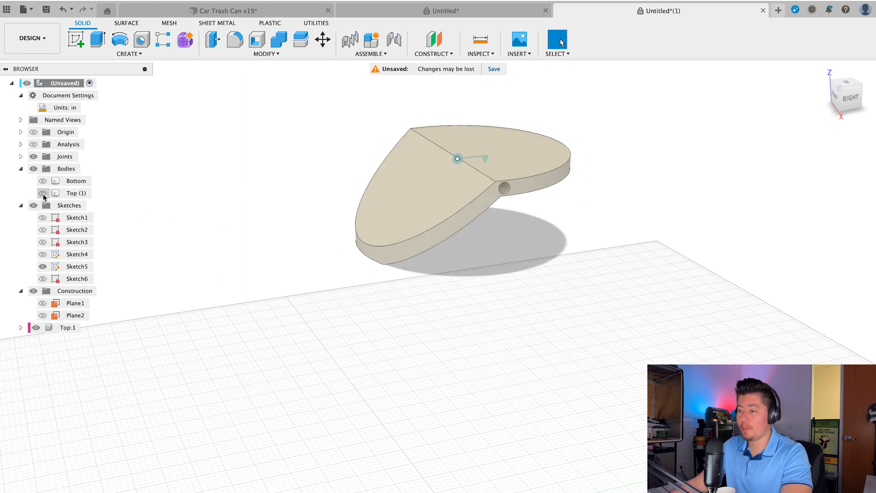
pyautogui.click(43, 194)
pyautogui.click(43, 193)
pyautogui.scroll(10, 539, 196)
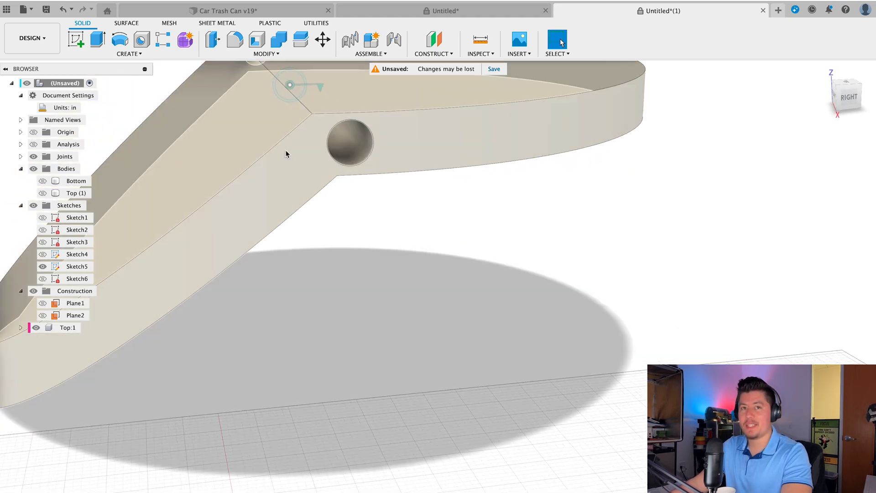
pyautogui.scroll(-10, 122, 286)
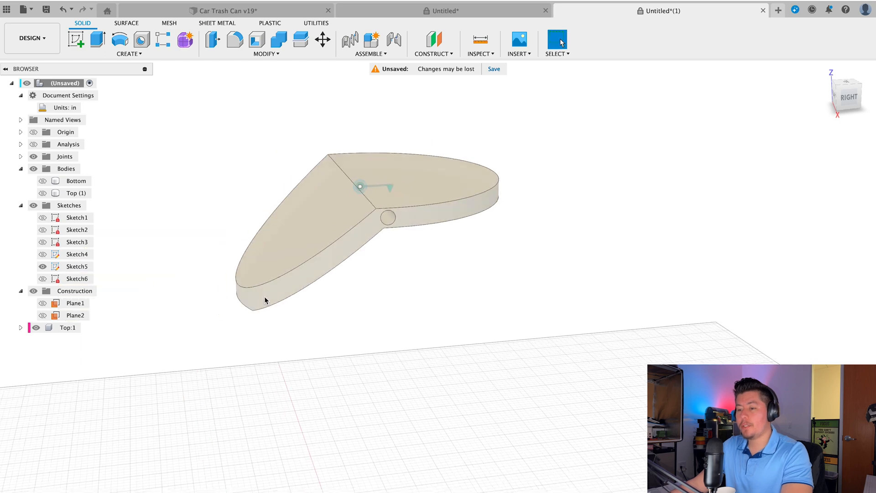
pyautogui.click(43, 193)
pyautogui.moveTo(219, 267); pyautogui.dragTo(280, 255, button='middle')
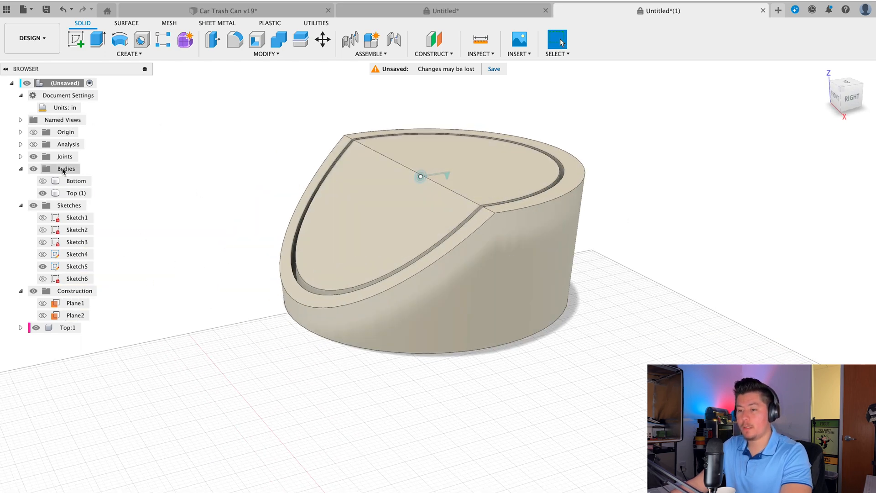
# Save the whole design as a binary STL mesh in millimetres with high refinement and send it to Bambu Studio.
pyautogui.rightClick(68, 86)
pyautogui.click(120, 237)
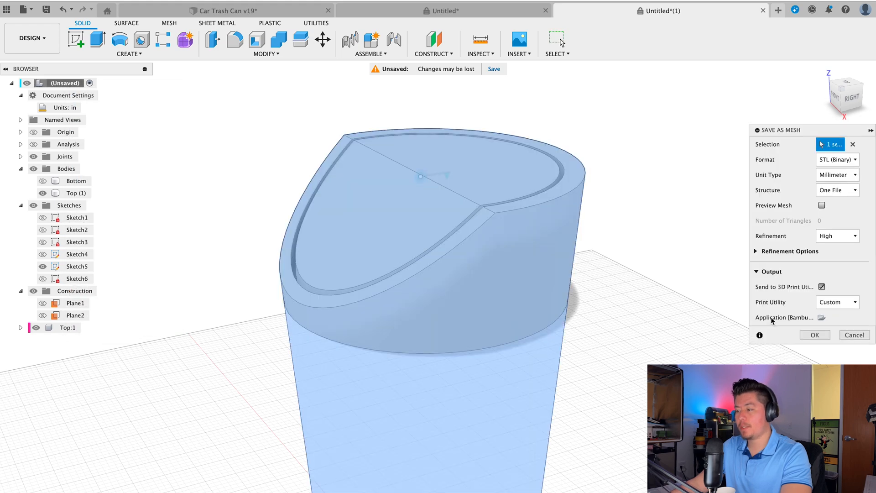
pyautogui.click(817, 337)
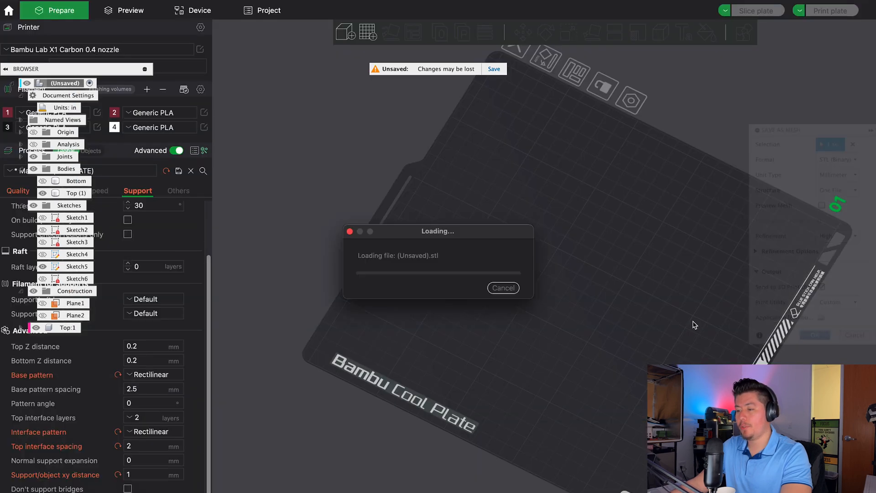
# Rotate the lid assembly 180° about the X axis so it sits upside down on the build plate.
pyautogui.moveTo(435, 345); pyautogui.dragTo(426, 343)
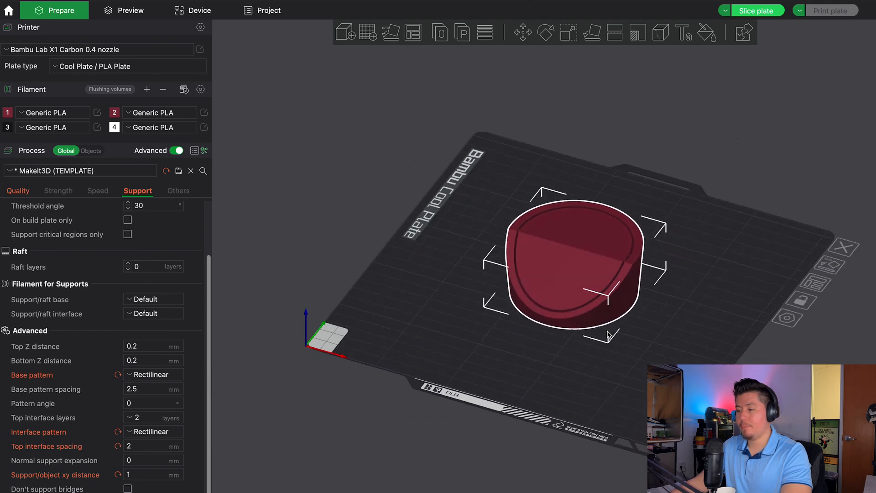
pyautogui.moveTo(608, 335); pyautogui.dragTo(581, 318)
pyautogui.press('r')
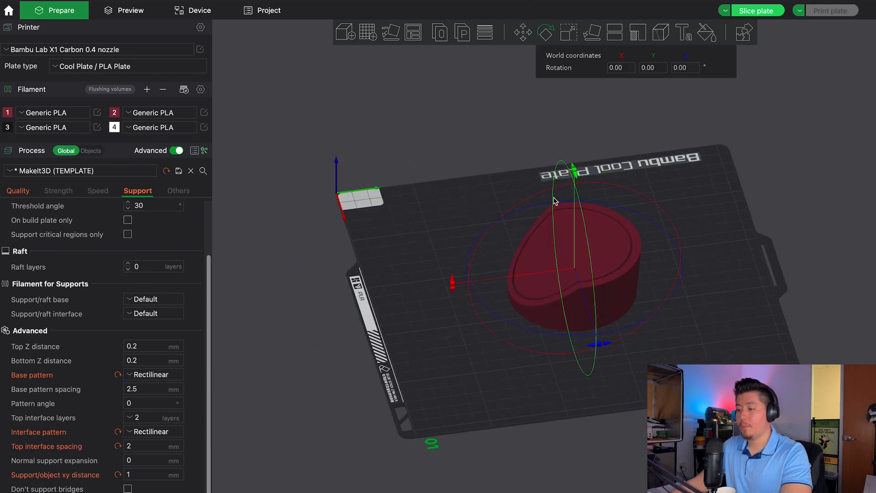
pyautogui.moveTo(485, 264); pyautogui.dragTo(671, 269)
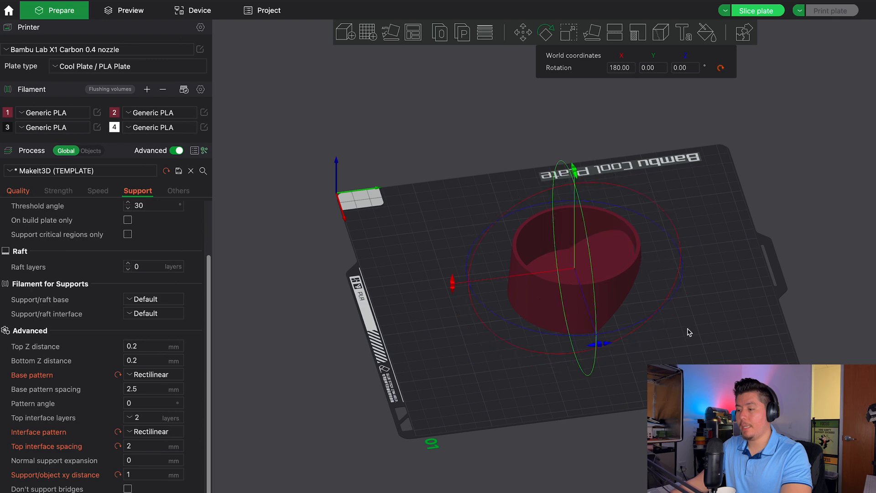
pyautogui.moveTo(688, 332); pyautogui.dragTo(642, 387)
pyautogui.scroll(5, 565, 332)
pyautogui.scroll(3, 446, 384)
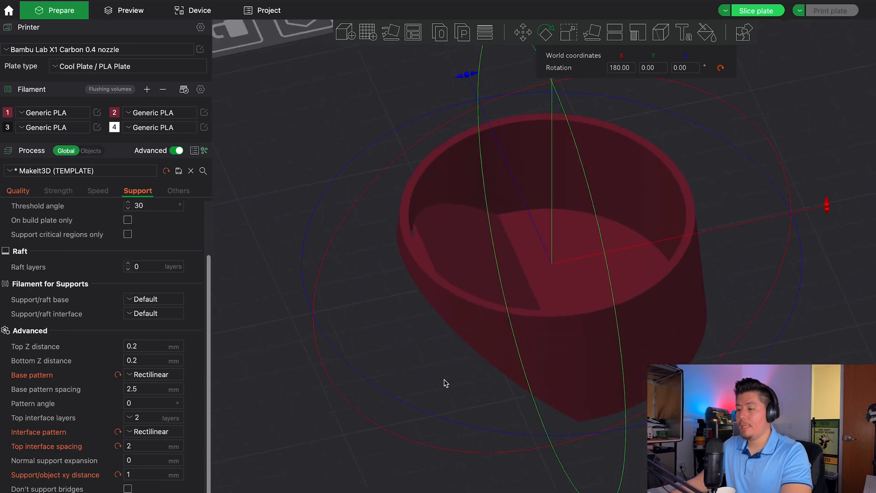
pyautogui.click(409, 375)
pyautogui.moveTo(442, 376)
pyautogui.mouseDown()
pyautogui.moveTo(445, 359)
pyautogui.moveTo(445, 380)
pyautogui.mouseUp()
pyautogui.click(480, 268)
pyautogui.moveTo(500, 242); pyautogui.dragTo(501, 197)
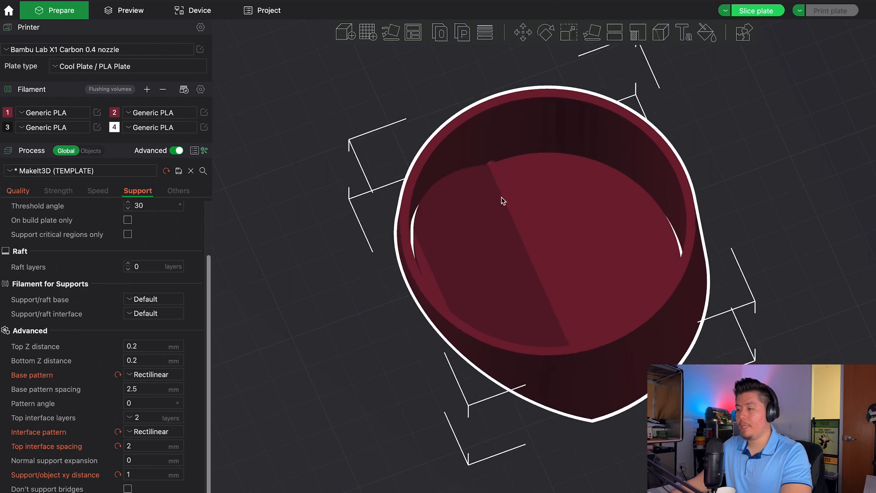
# Slice the plate and lower the preview to the infill layers to inspect the gap between lid and rim.
pyautogui.click(782, 11)
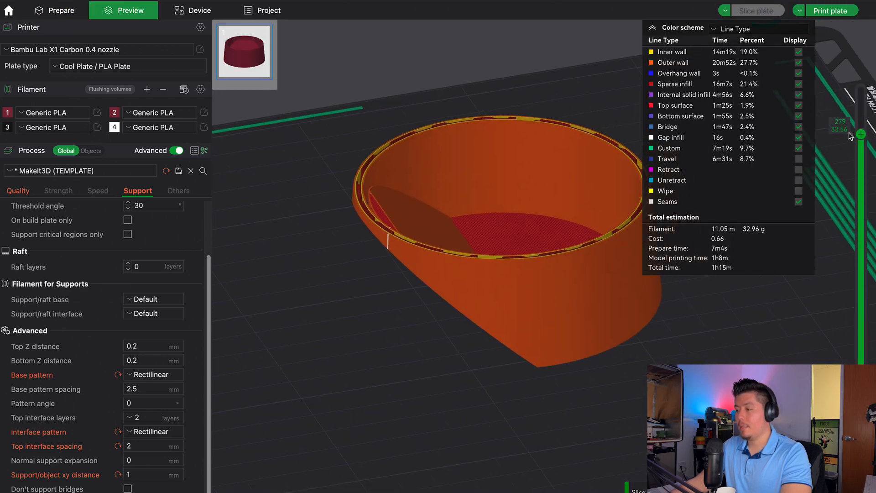
pyautogui.moveTo(859, 145); pyautogui.dragTo(861, 440)
pyautogui.scroll(10, 573, 273)
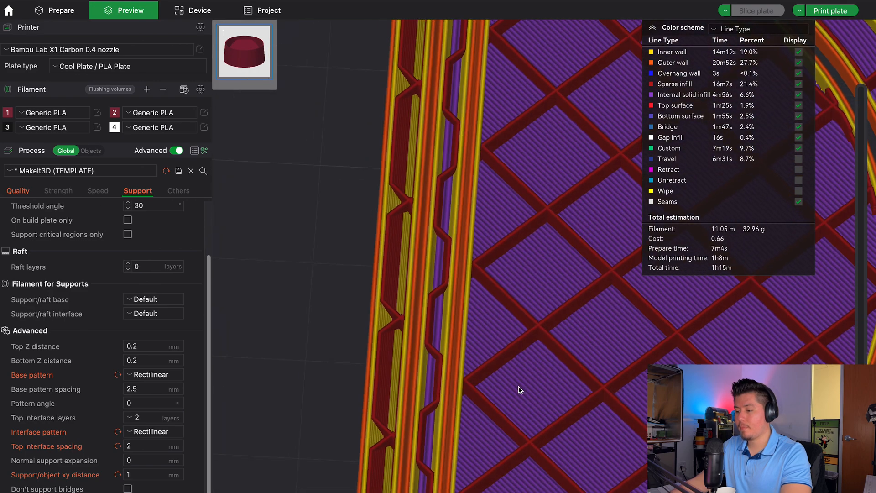
pyautogui.moveTo(574, 273); pyautogui.dragTo(524, 431)
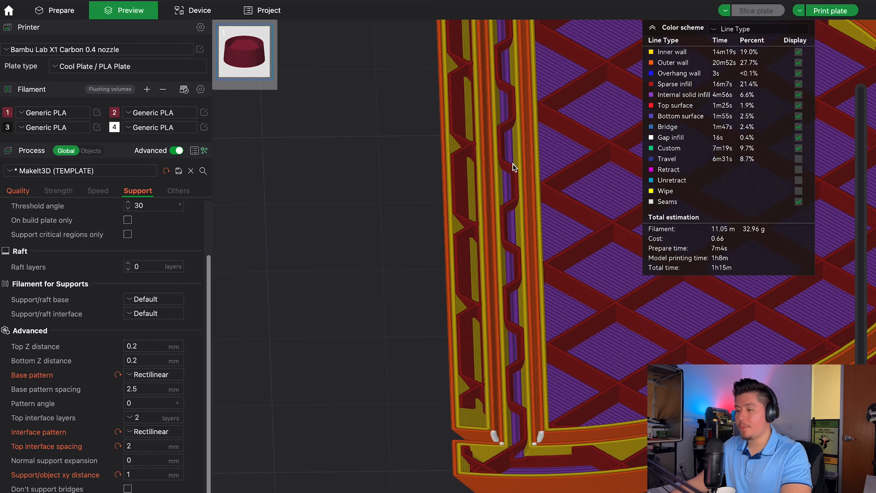
pyautogui.moveTo(460, 133); pyautogui.dragTo(457, 135)
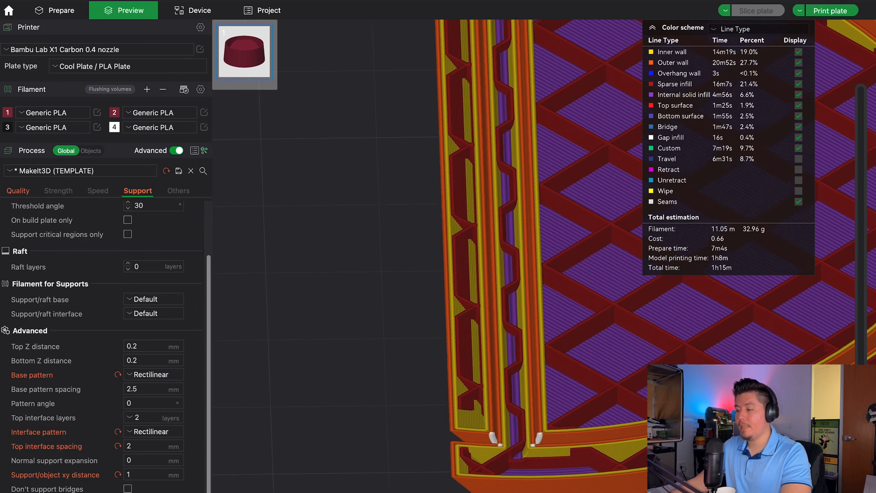
# Step the preview down and back up through the layers, examining the separation between the lid and the rim.
pyautogui.press('Down')
pyautogui.press('Down')
pyautogui.press('Down')
pyautogui.press('Down')
pyautogui.press('Down')
pyautogui.press('Down')
pyautogui.press('Down')
pyautogui.press('Down')
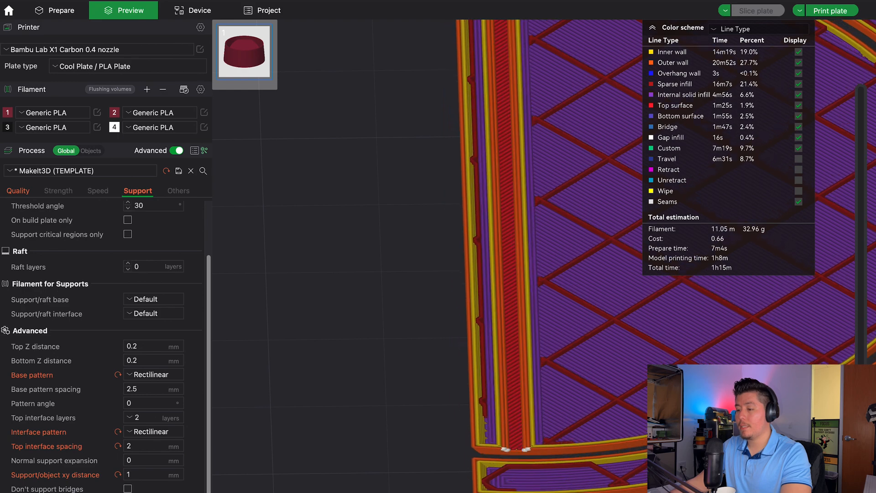
pyautogui.press('Up')
pyautogui.press('Up')
pyautogui.press('Up')
pyautogui.press('Up')
pyautogui.press('Up')
pyautogui.press('Up')
pyautogui.press('Up')
pyautogui.press('Up')
pyautogui.press('Up')
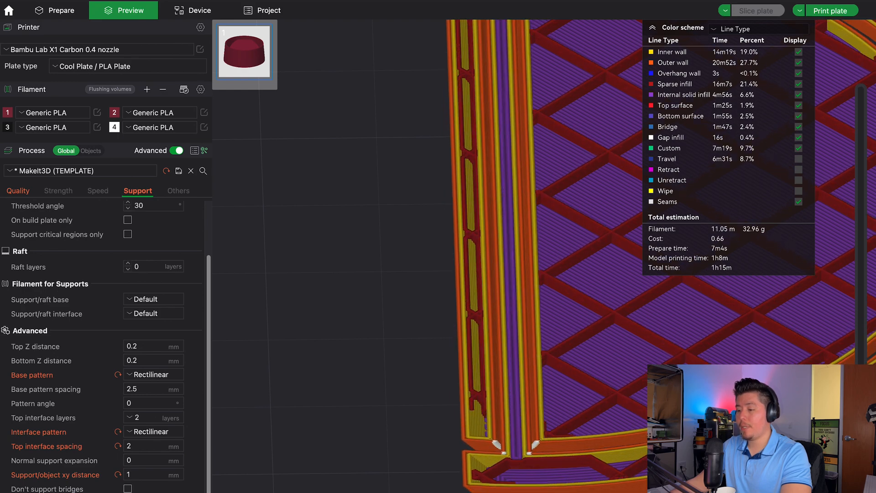
pyautogui.press('Up')
pyautogui.press('Up')
pyautogui.press('Up')
pyautogui.press('Up')
pyautogui.press('Up')
pyautogui.press('Up')
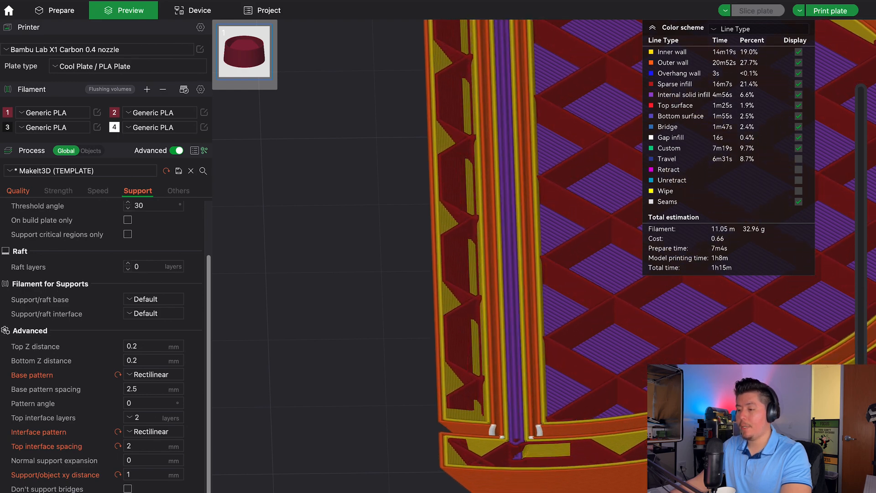
pyautogui.press('Up')
pyautogui.press('Up')
pyautogui.press('Up')
pyautogui.press('Up')
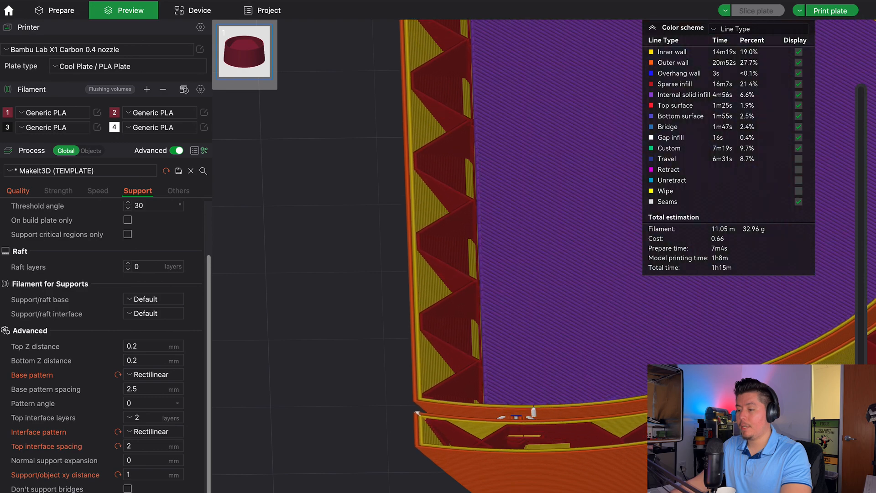
pyautogui.press('Up')
pyautogui.press('Up')
pyautogui.press('Up')
pyautogui.press('Up')
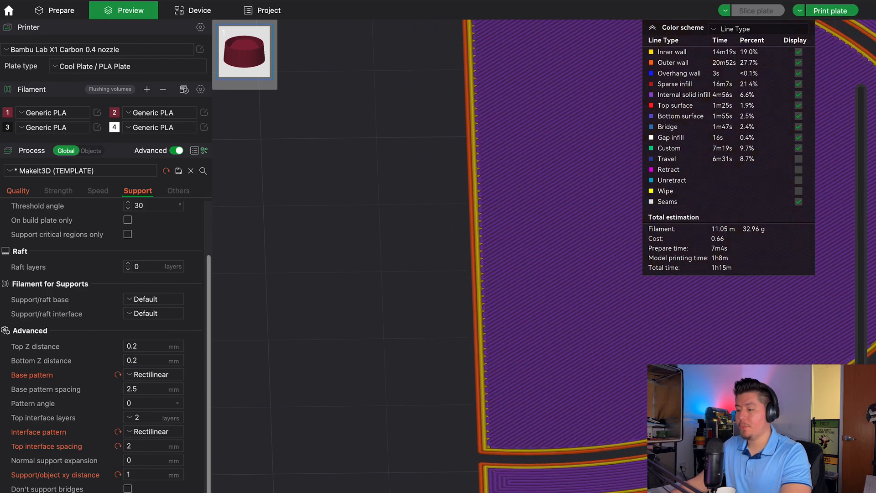
pyautogui.press('Up')
pyautogui.press('Up')
pyautogui.press('Up')
pyautogui.press('Up')
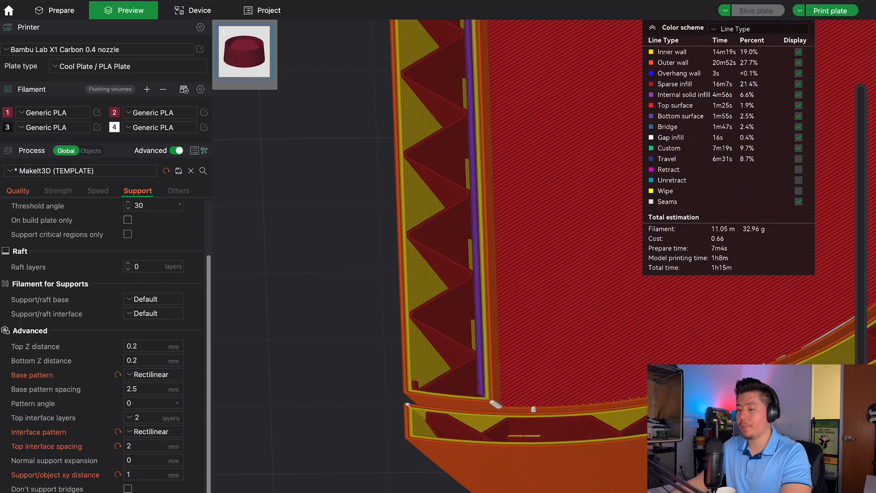
# Examine the sliced lid and rim from above and from the slanted underside in the layer preview.
pyautogui.scroll(-10, 513, 356)
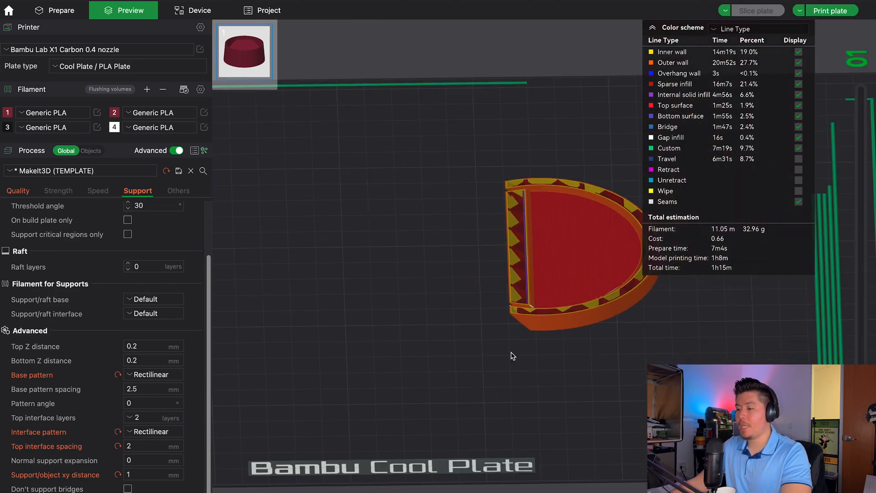
pyautogui.scroll(-5, 372, 288)
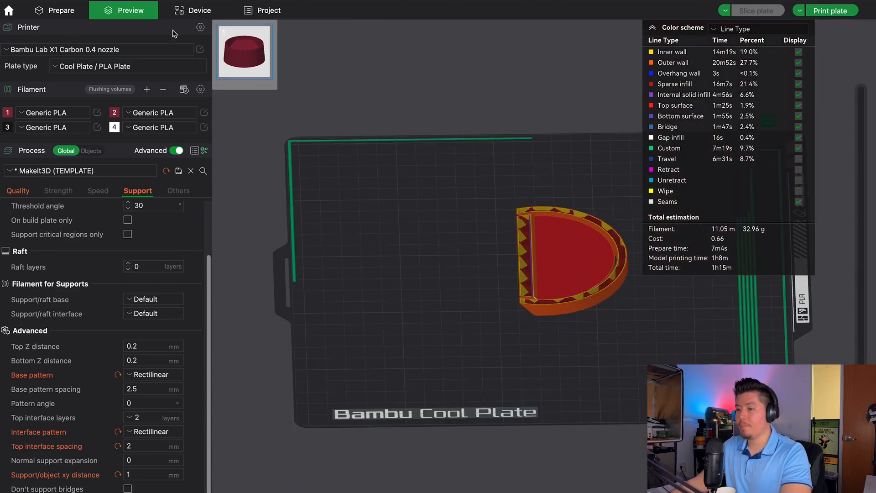
pyautogui.scroll(10, 561, 266)
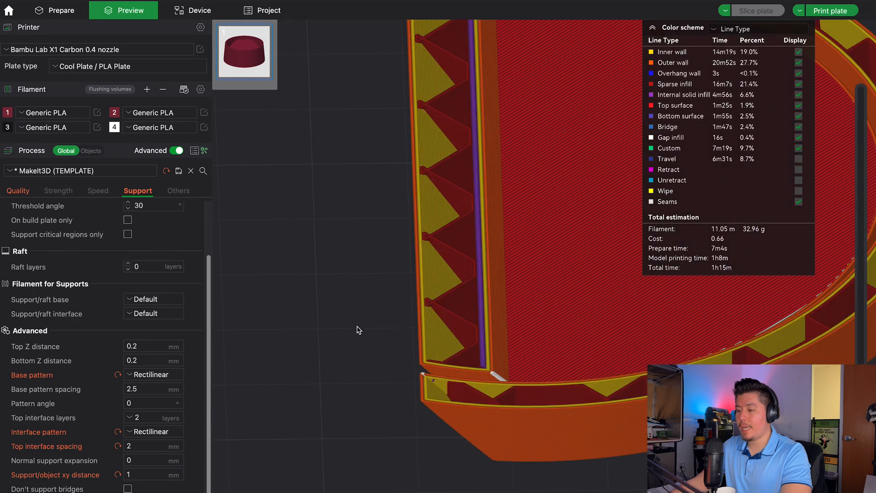
pyautogui.moveTo(357, 328); pyautogui.dragTo(371, 305)
pyautogui.moveTo(466, 298); pyautogui.dragTo(495, 318, button='right')
pyautogui.scroll(6, 463, 319)
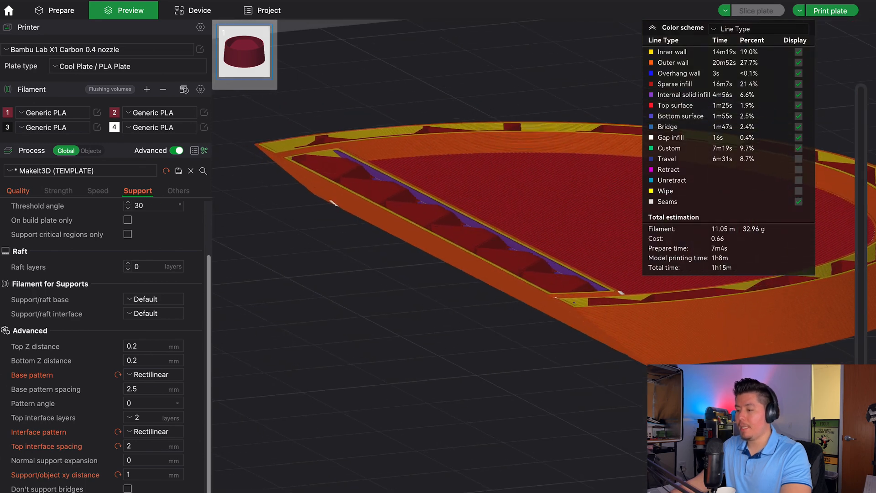
pyautogui.scroll(1, 438, 327)
pyautogui.moveTo(437, 327); pyautogui.dragTo(389, 281)
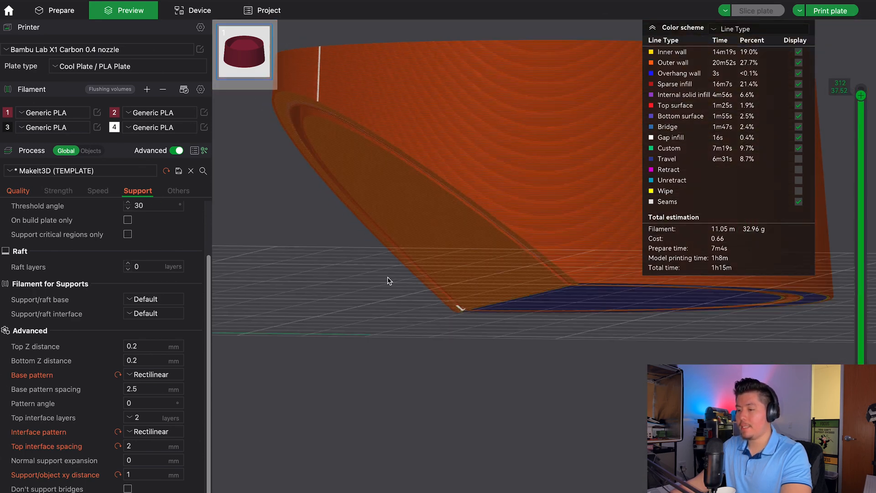
# Examine the gap between the lid and rim on the unsupported slanted underside of the sliced assembly.
pyautogui.moveTo(320, 145); pyautogui.dragTo(322, 146)
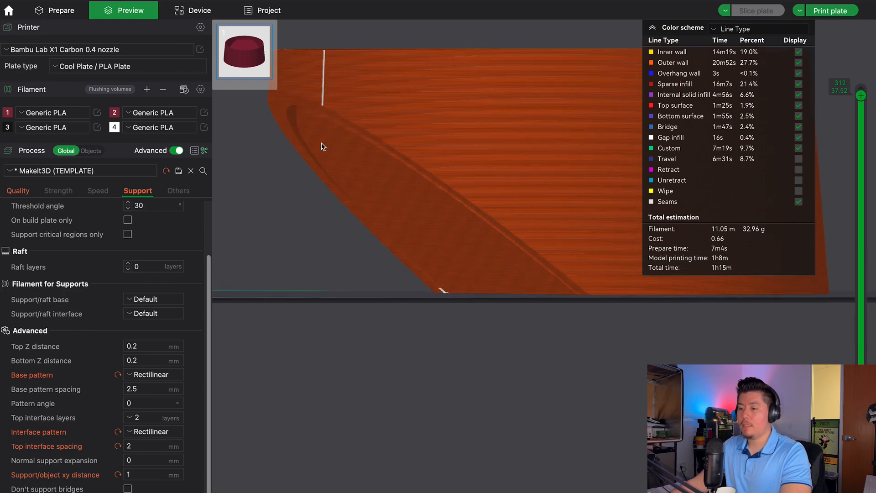
pyautogui.moveTo(368, 236); pyautogui.dragTo(364, 272)
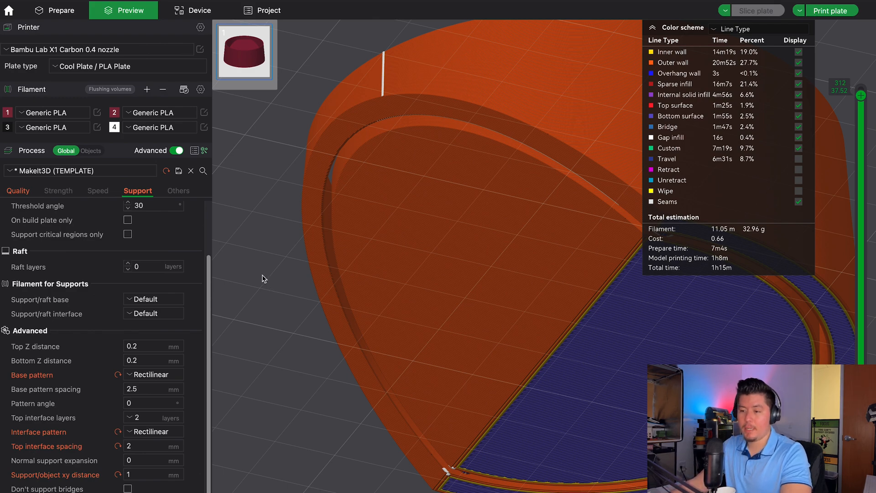
pyautogui.moveTo(264, 279); pyautogui.dragTo(387, 326)
# Try a support threshold angle of 35° on the sliced assembly and restore it to 30°.
pyautogui.scroll(3, 105, 265)
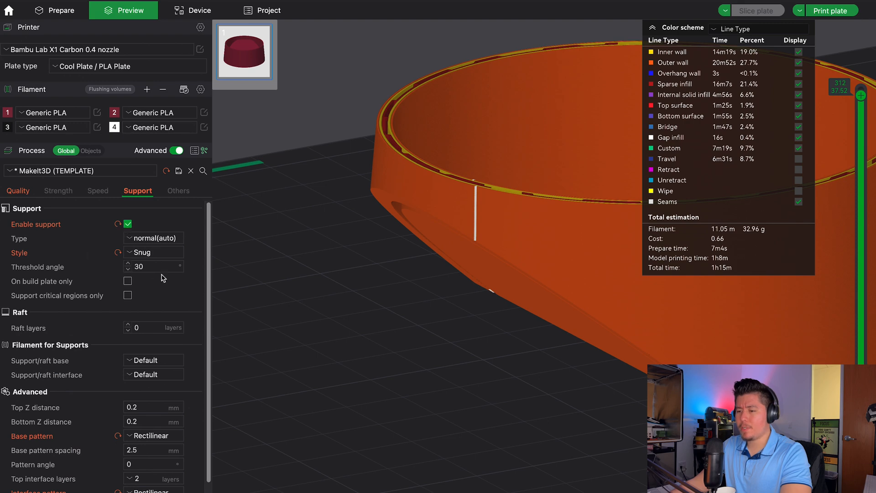
pyautogui.click(128, 269)
pyautogui.click(128, 269)
pyautogui.click(128, 269)
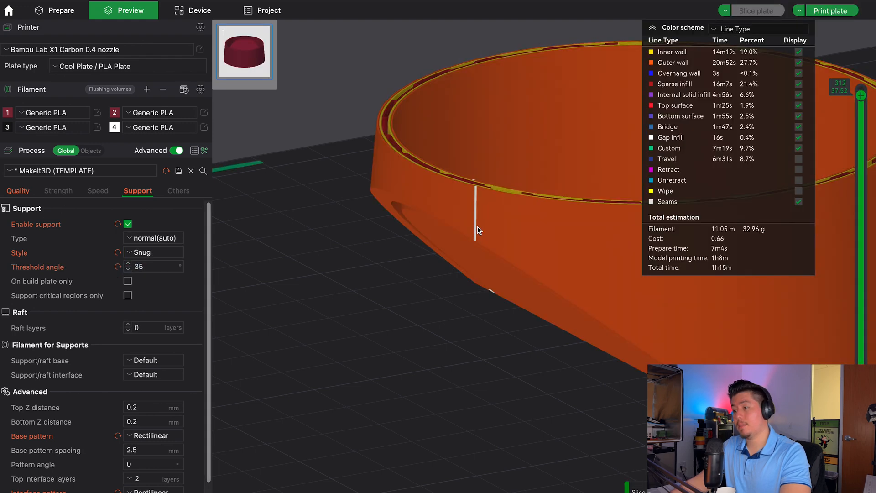
pyautogui.click(128, 269)
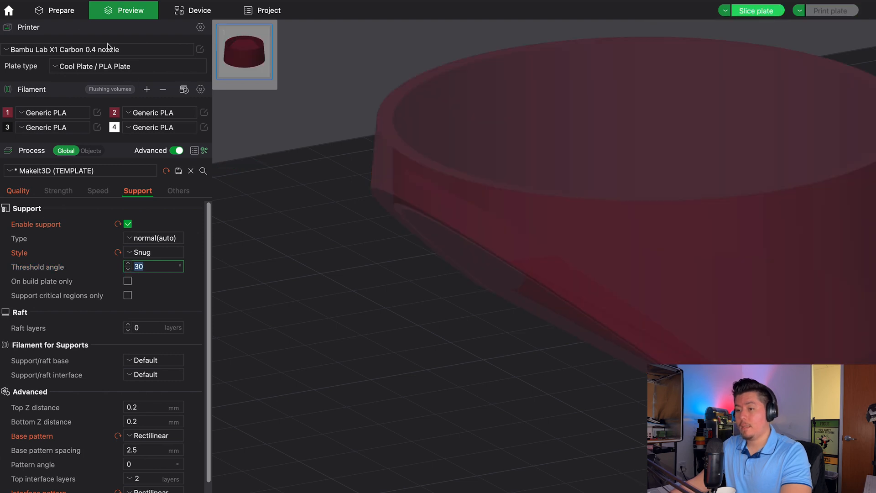
# Paint supports onto the slanted rim and lid faces with the fill tool, and slice the plate.
pyautogui.click(86, 17)
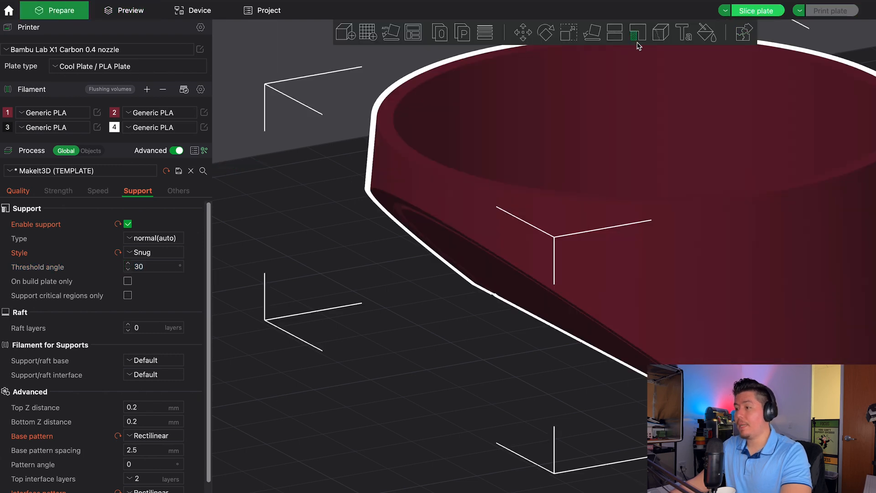
pyautogui.click(638, 25)
pyautogui.moveTo(399, 352); pyautogui.dragTo(383, 274)
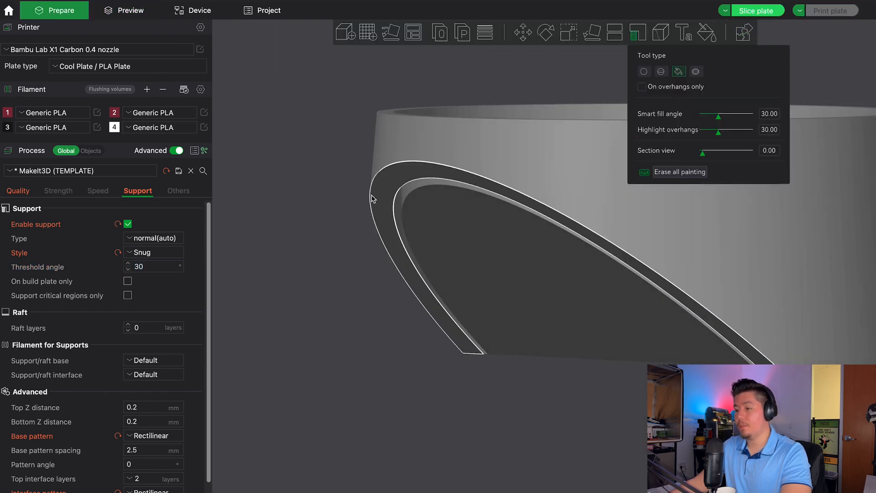
pyautogui.click(381, 188)
pyautogui.click(431, 206)
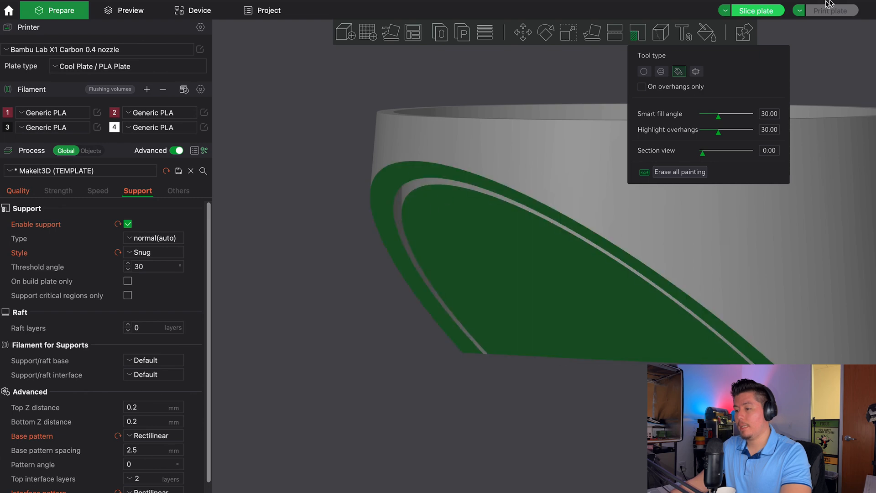
pyautogui.click(756, 11)
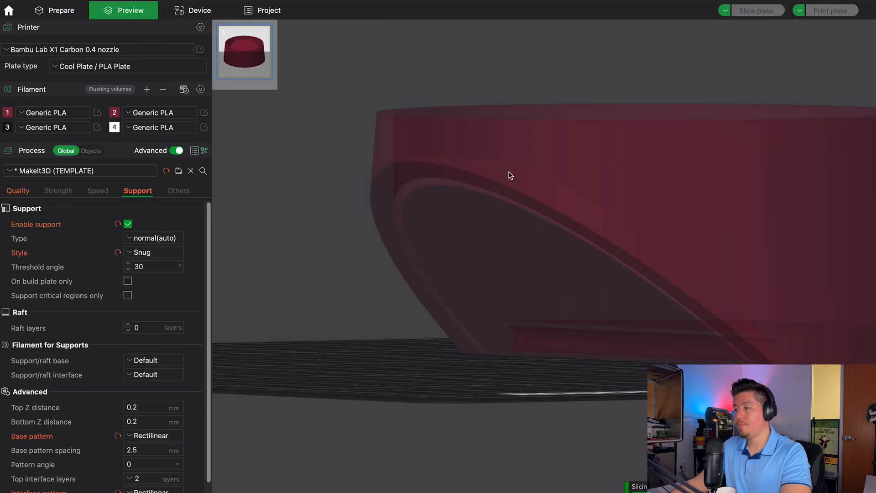
# Examine the generated supports beneath the slanted lid and rim from several angles in the sliced preview.
pyautogui.moveTo(510, 176); pyautogui.dragTo(456, 279)
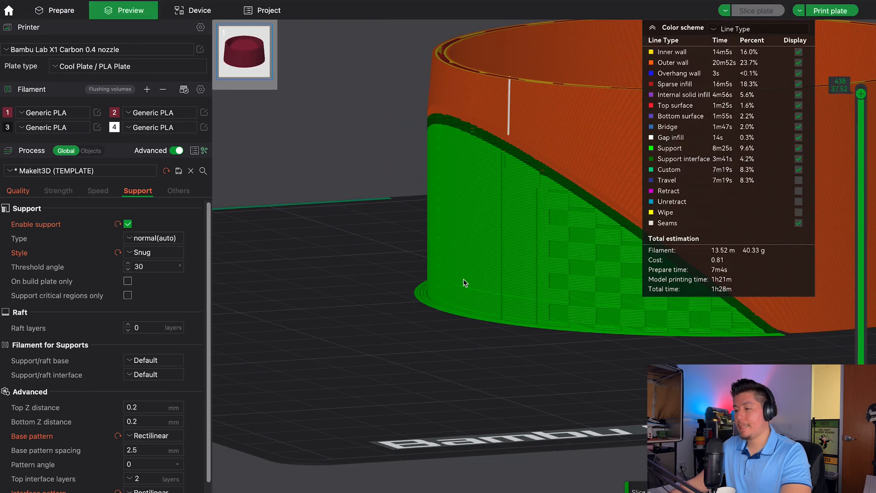
pyautogui.scroll(5, 463, 282)
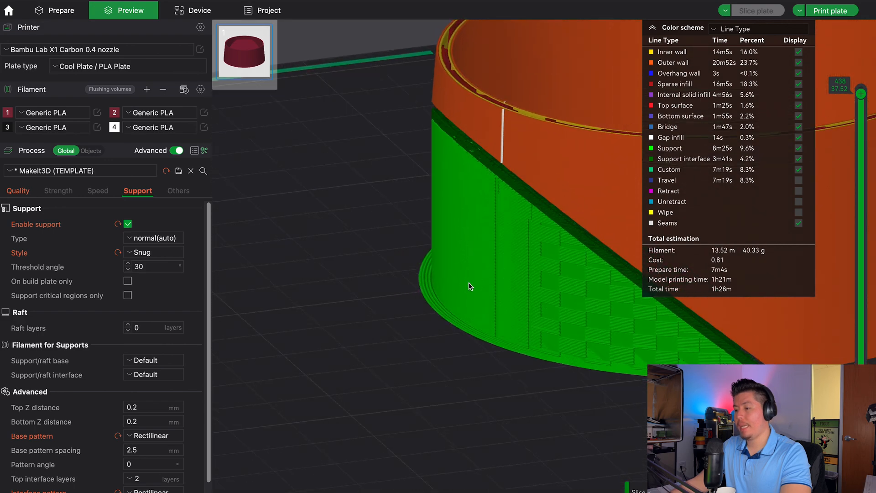
pyautogui.moveTo(469, 283); pyautogui.dragTo(435, 305)
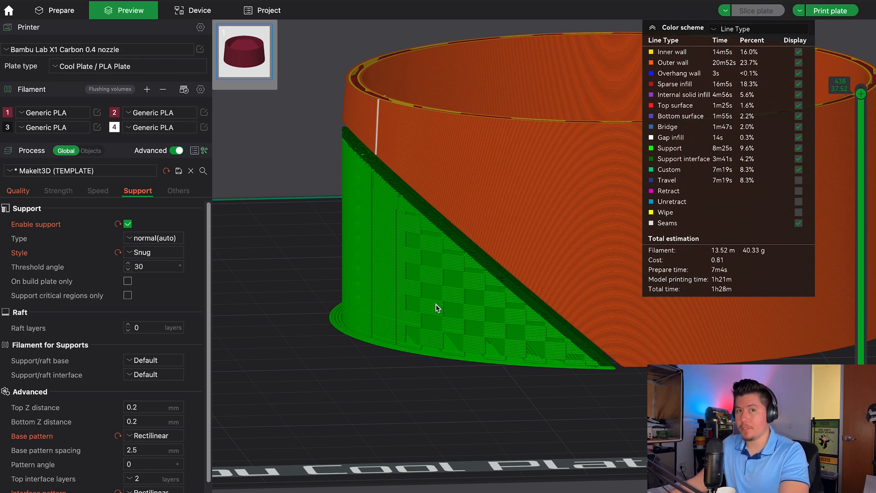
pyautogui.moveTo(462, 282); pyautogui.dragTo(425, 324)
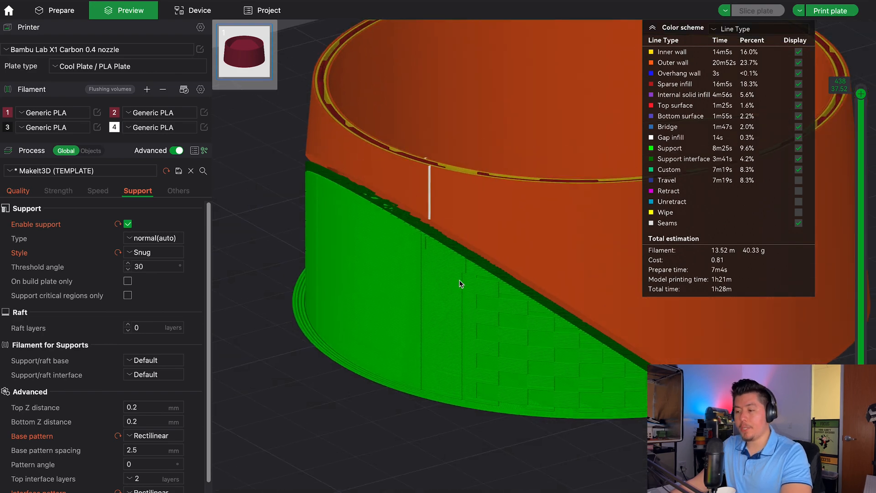
pyautogui.scroll(-5, 457, 314)
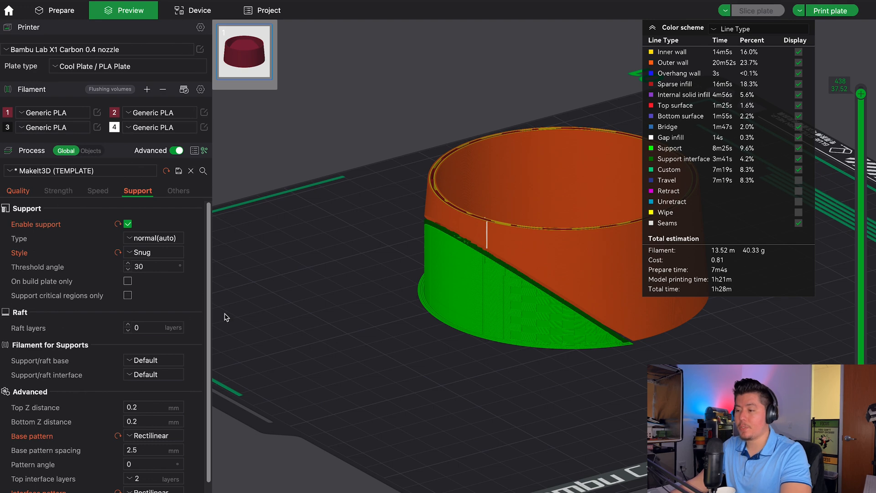
pyautogui.scroll(-2, 76, 365)
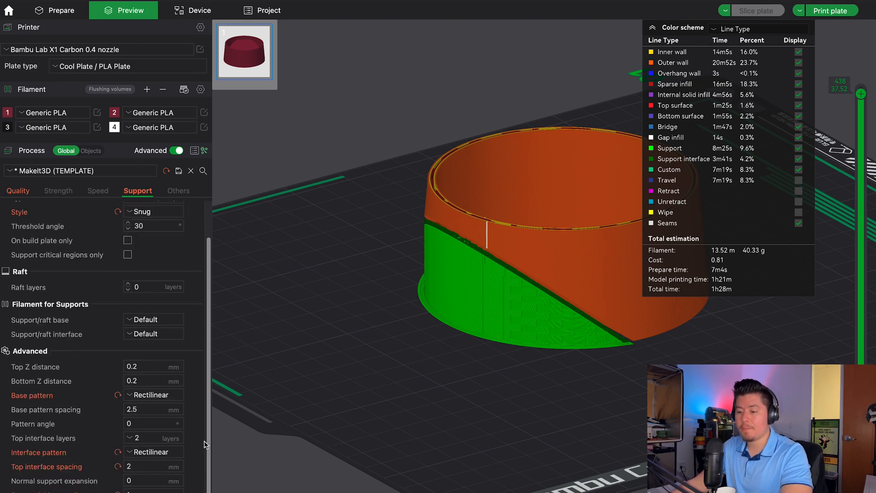
pyautogui.moveTo(274, 330); pyautogui.dragTo(456, 360)
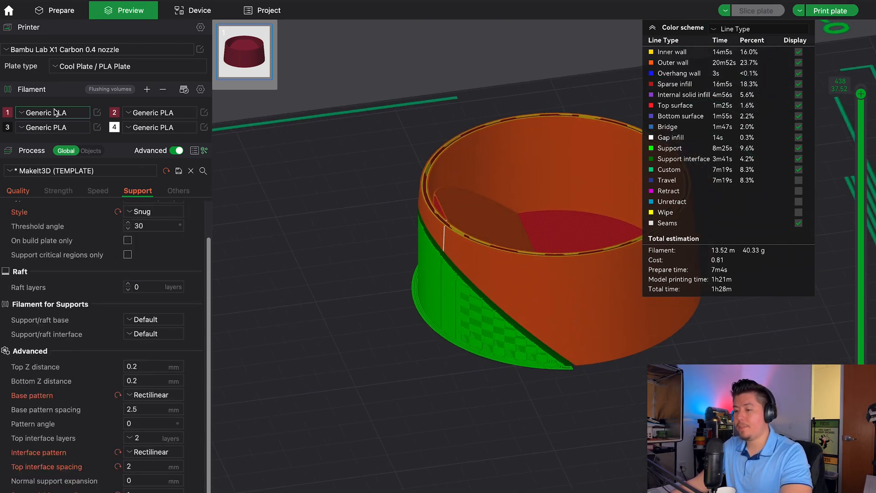
# In Fusion, show the Bottom body and send it to Bambu Studio as a high-refinement binary STL in millimetres.
pyautogui.press('super+Tab')
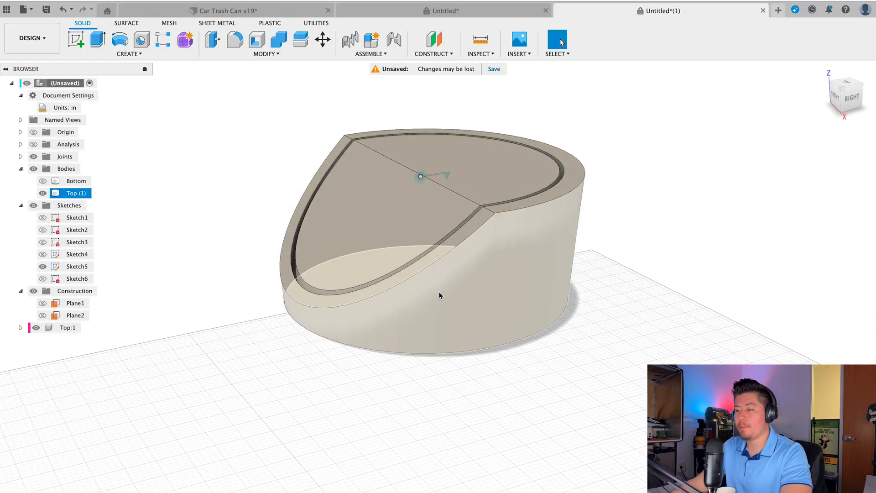
pyautogui.click(43, 181)
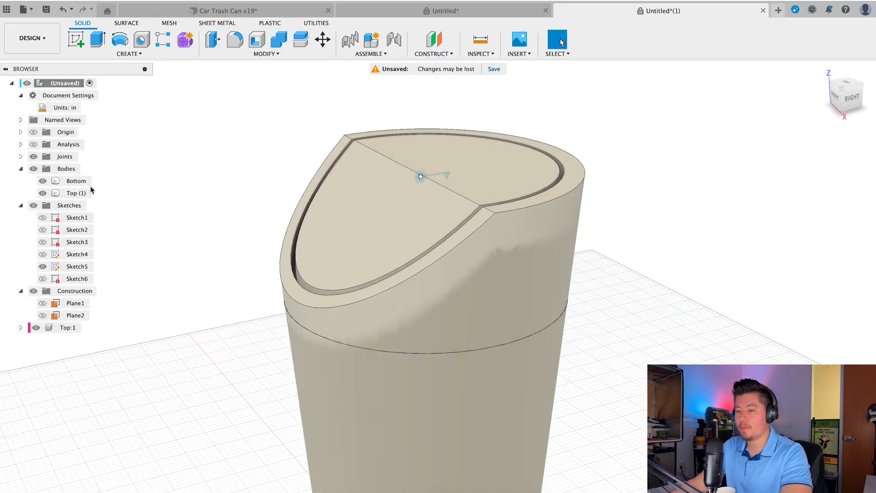
pyautogui.rightClick(79, 181)
pyautogui.click(137, 296)
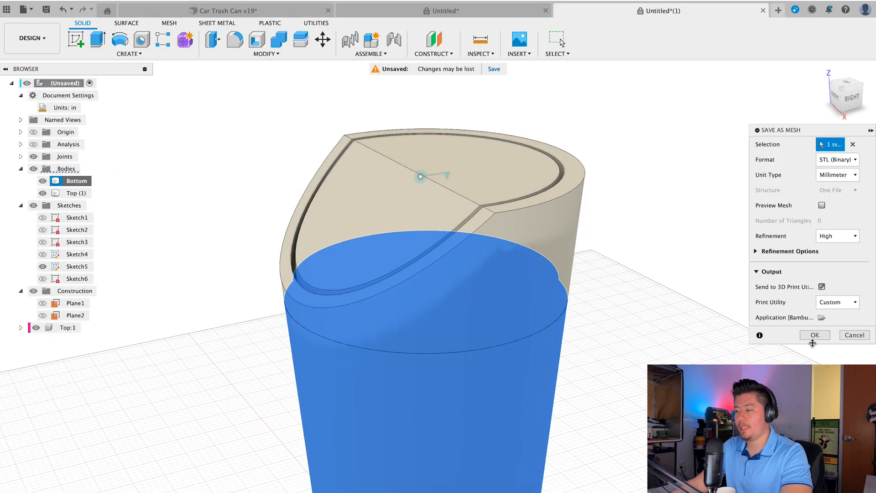
pyautogui.click(814, 335)
# Position the imported bottom body and the upside-down lid assembly side by side on the plate, and slice it.
pyautogui.moveTo(566, 253); pyautogui.dragTo(702, 246)
pyautogui.click(754, 12)
pyautogui.moveTo(587, 132); pyautogui.dragTo(530, 191)
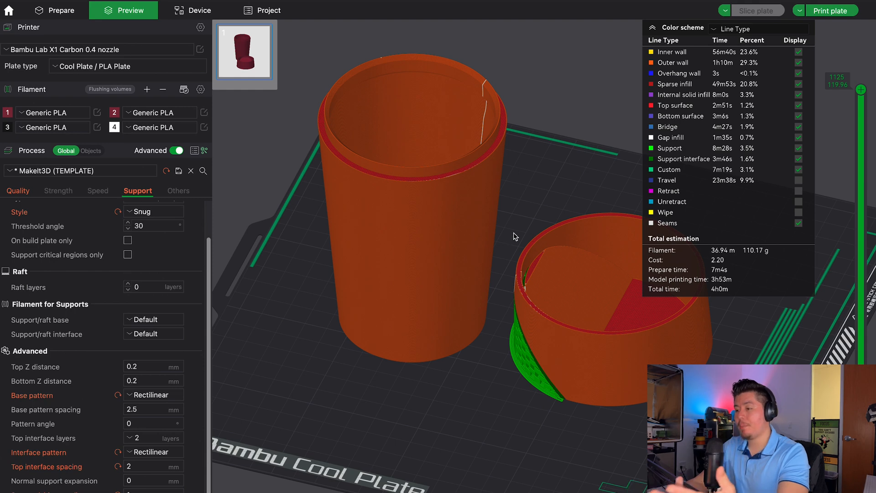
pyautogui.moveTo(530, 234); pyautogui.dragTo(504, 246)
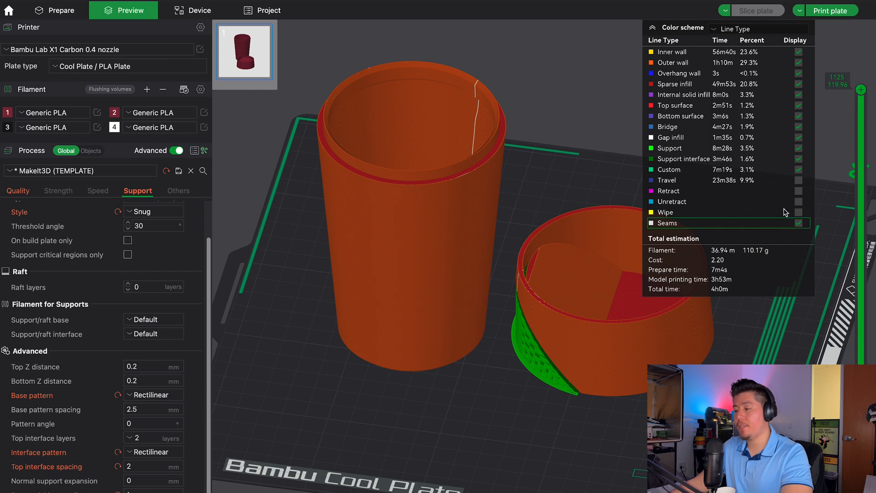
# Lower the layer preview to about 100 mm and inspect the can's wall beside the lid assembly.
pyautogui.moveTo(862, 92); pyautogui.dragTo(853, 141)
pyautogui.scroll(5, 541, 316)
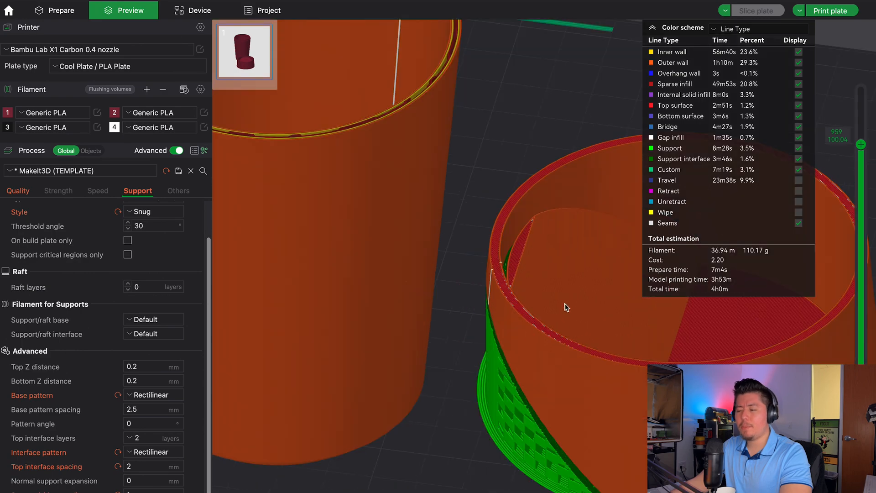
pyautogui.scroll(-10, 497, 369)
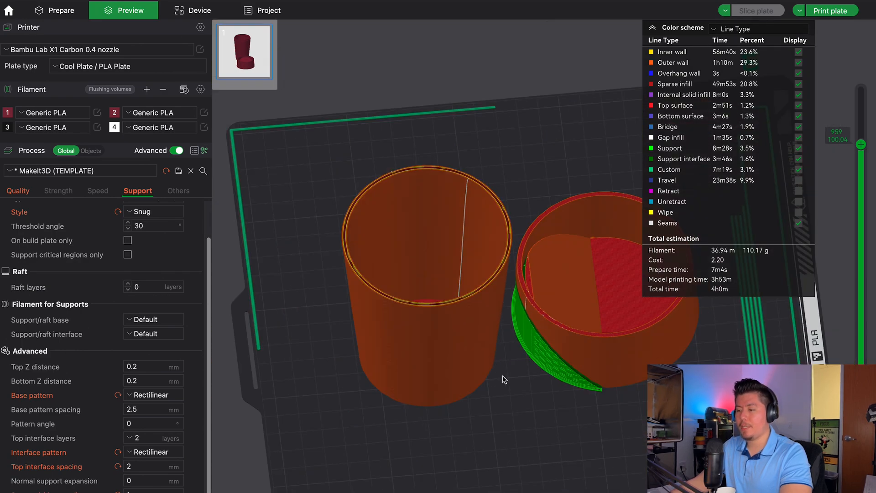
# Disable support generation and check the lid assembly's slanted overhang in the re-sliced preview.
pyautogui.scroll(2, 139, 210)
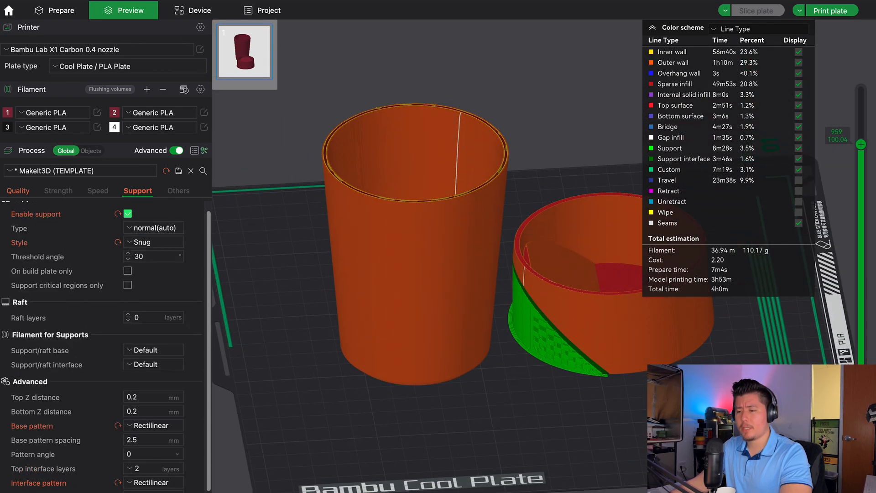
pyautogui.click(128, 213)
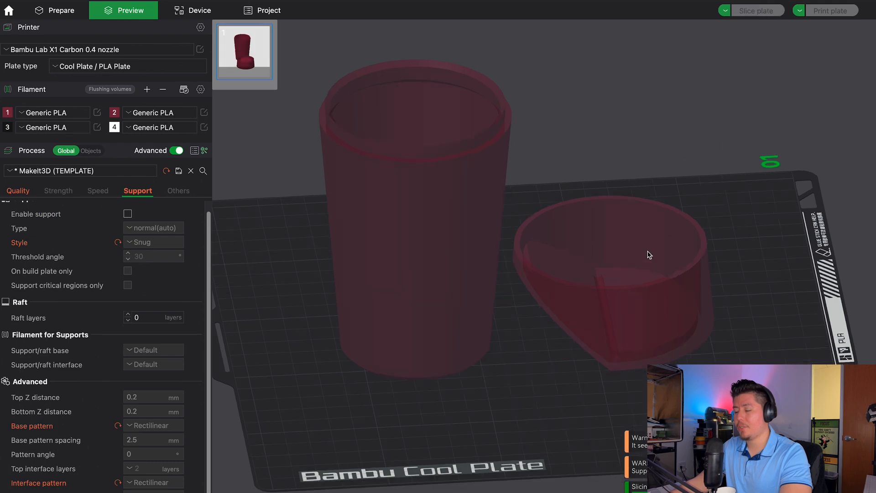
pyautogui.scroll(5, 593, 331)
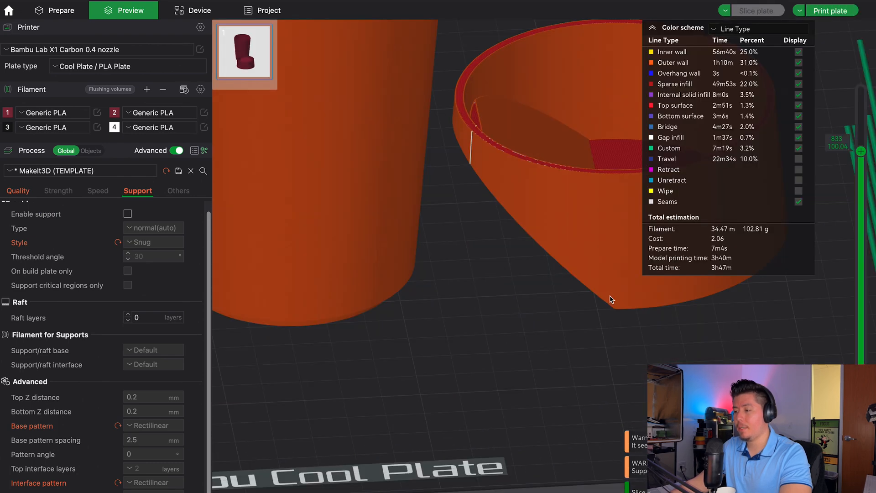
pyautogui.moveTo(609, 294); pyautogui.dragTo(592, 276)
pyautogui.moveTo(523, 226); pyautogui.dragTo(525, 232)
pyautogui.scroll(-7, 475, 218)
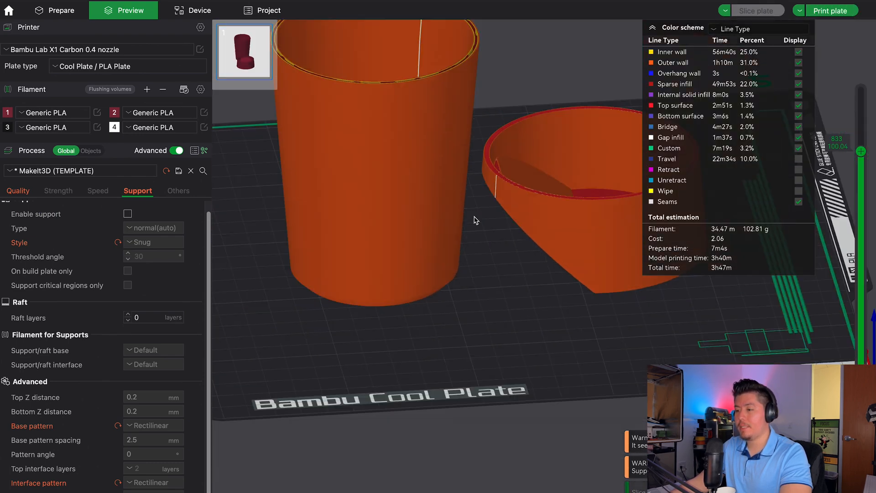
pyautogui.moveTo(473, 219); pyautogui.dragTo(475, 244)
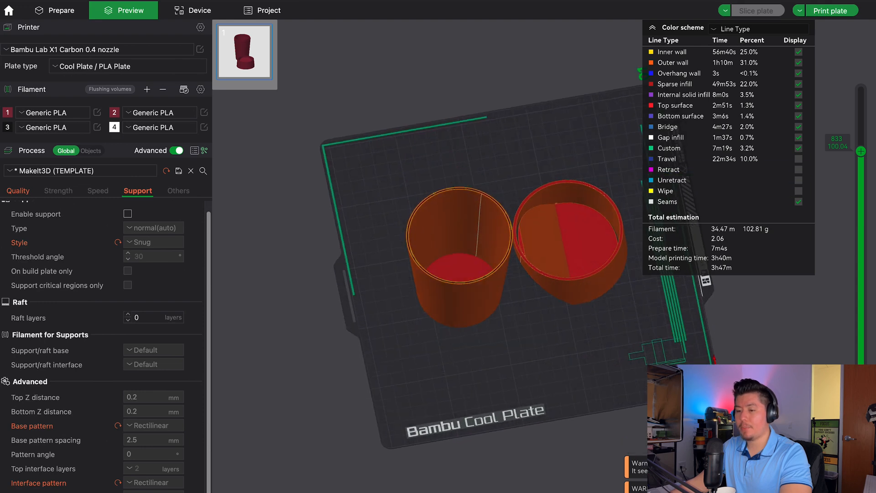
# Set the layer height to 0.2 mm and slice the plate.
pyautogui.click(11, 191)
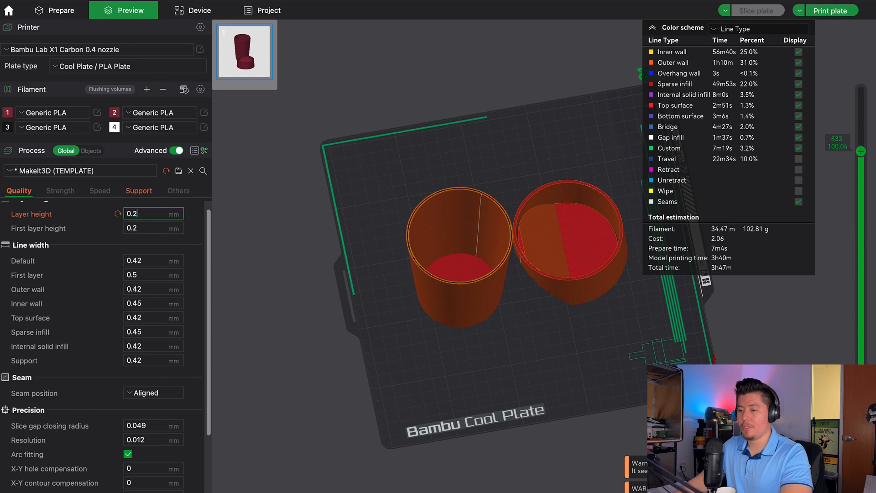
pyautogui.click(742, 13)
pyautogui.moveTo(549, 233); pyautogui.dragTo(544, 217)
# Review the print time estimate and inspect the sliced can body and lid assembly from several angles.
pyautogui.scroll(-2, 529, 211)
pyautogui.scroll(5, 528, 211)
pyautogui.scroll(5, 529, 215)
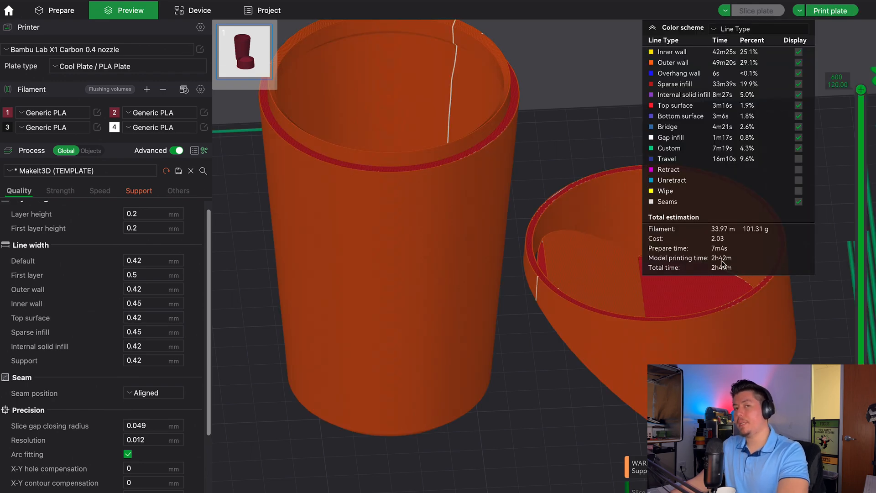
pyautogui.moveTo(617, 323); pyautogui.dragTo(578, 351)
pyautogui.moveTo(613, 373)
pyautogui.mouseDown()
pyautogui.moveTo(577, 363)
pyautogui.moveTo(625, 358)
pyautogui.moveTo(612, 364)
pyautogui.mouseUp()
pyautogui.scroll(-1, 628, 332)
pyautogui.moveTo(612, 360); pyautogui.dragTo(597, 381, button='right')
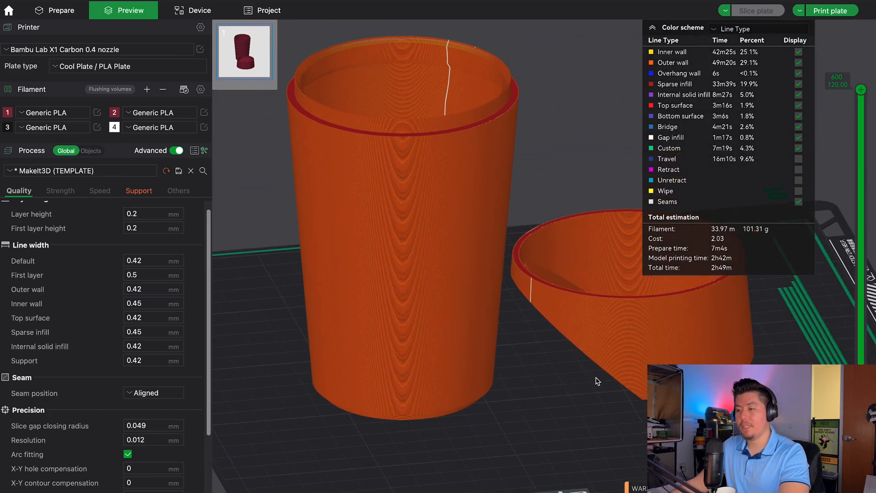
pyautogui.scroll(-1, 537, 371)
pyautogui.scroll(-1, 557, 375)
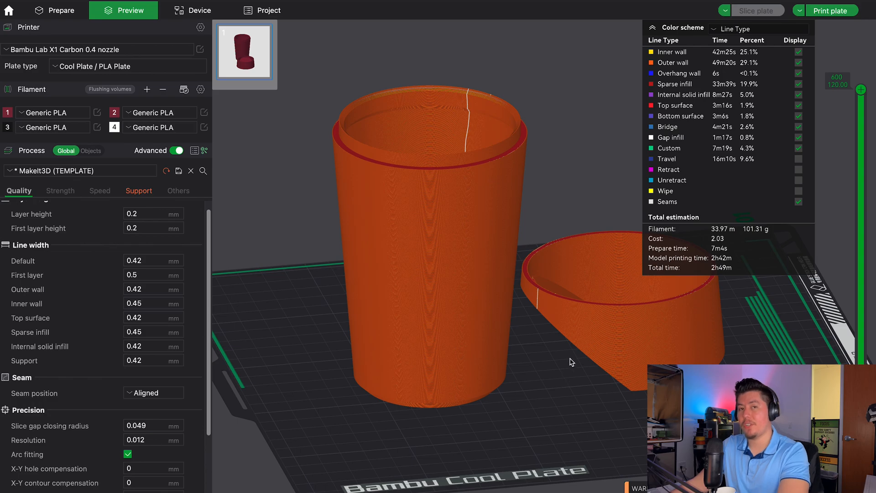